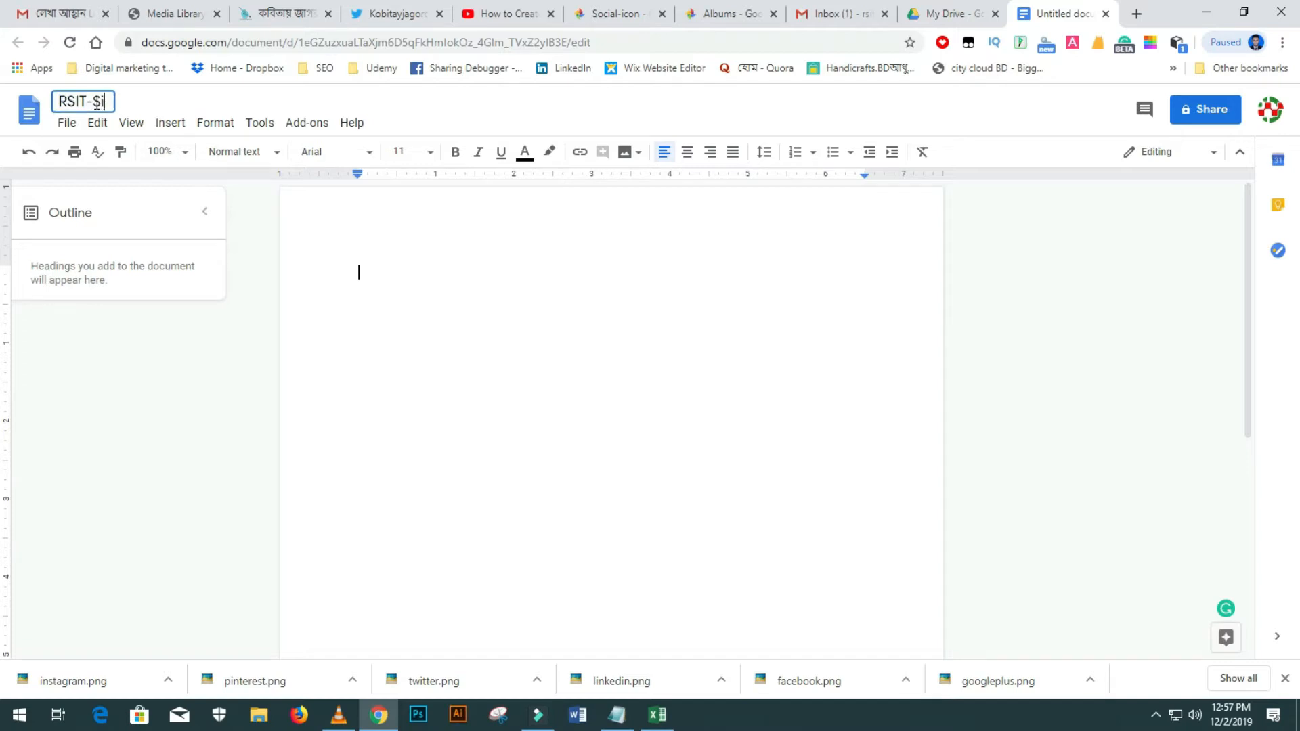
Name the document "RSIT-Signature 2019".
left_click(1075, 689)
left_click(182, 102)
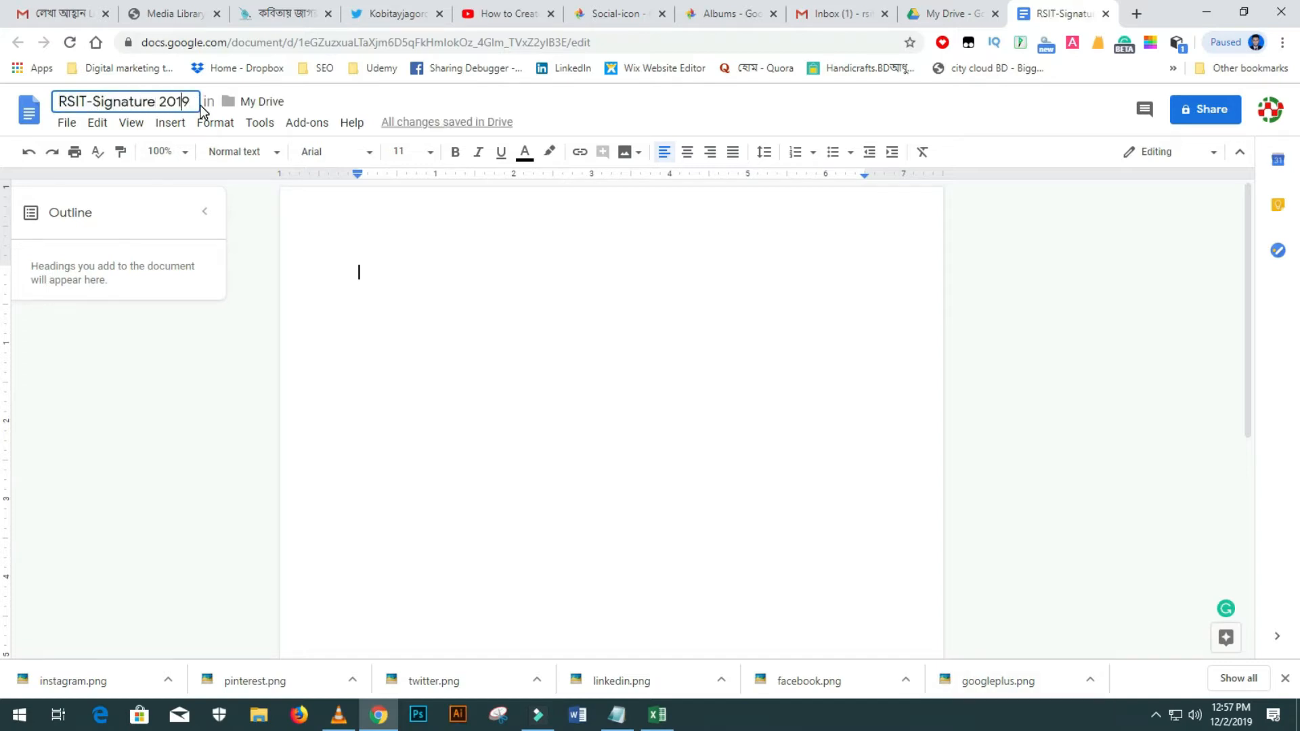
left_click(365, 272)
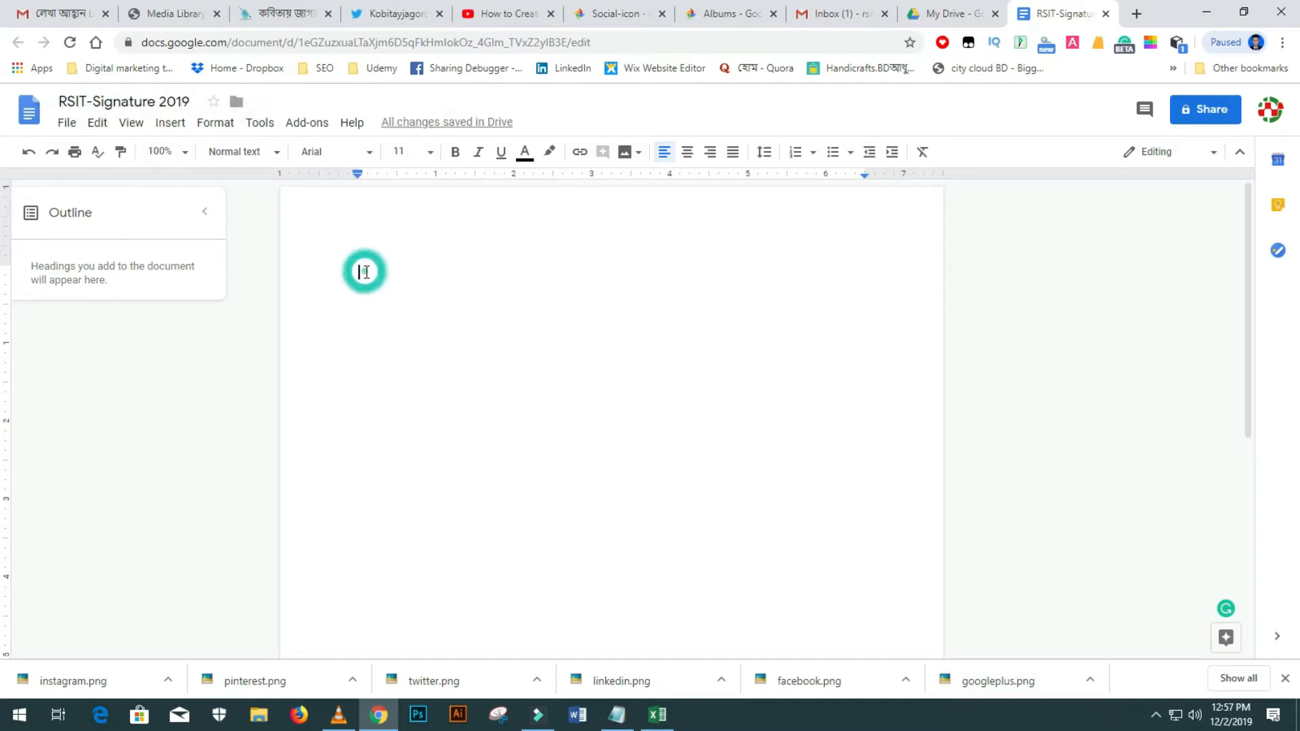
Insert a table with two columns and two rows at the start of the document.
left_click(168, 128)
mouse_move(328, 180)
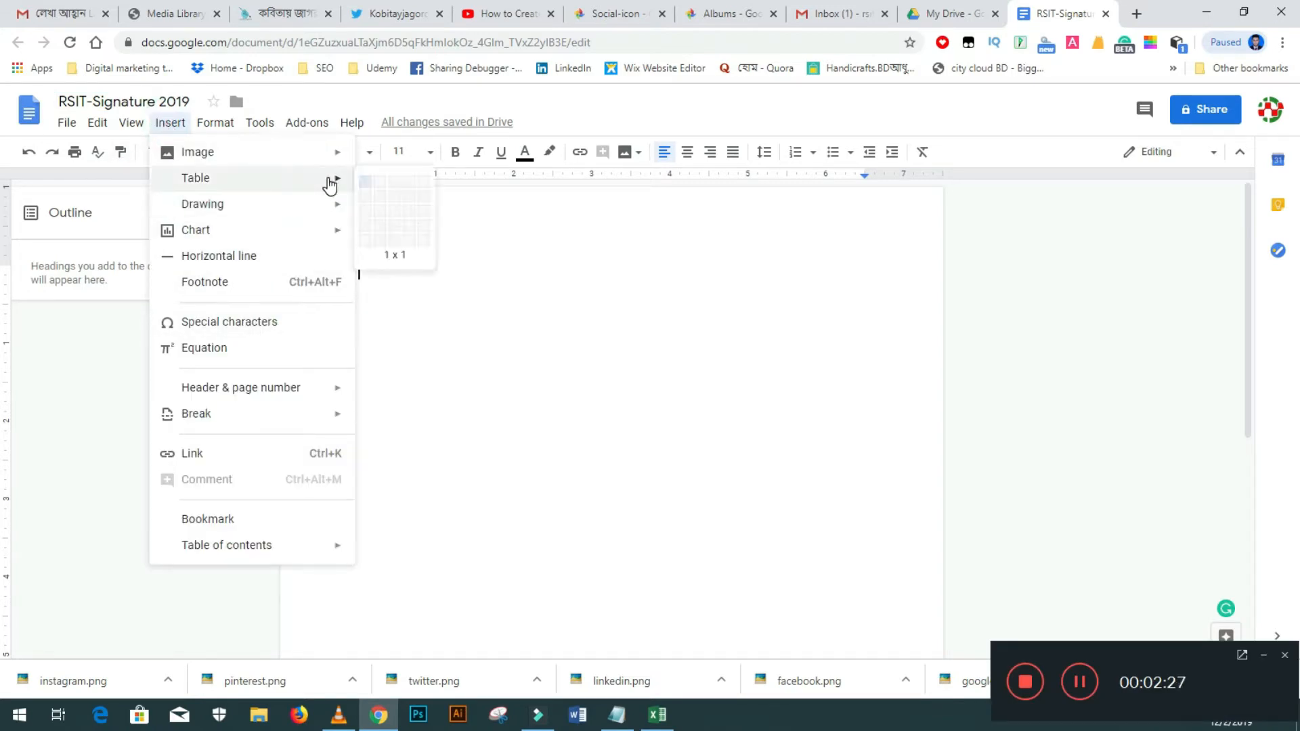
left_click(381, 196)
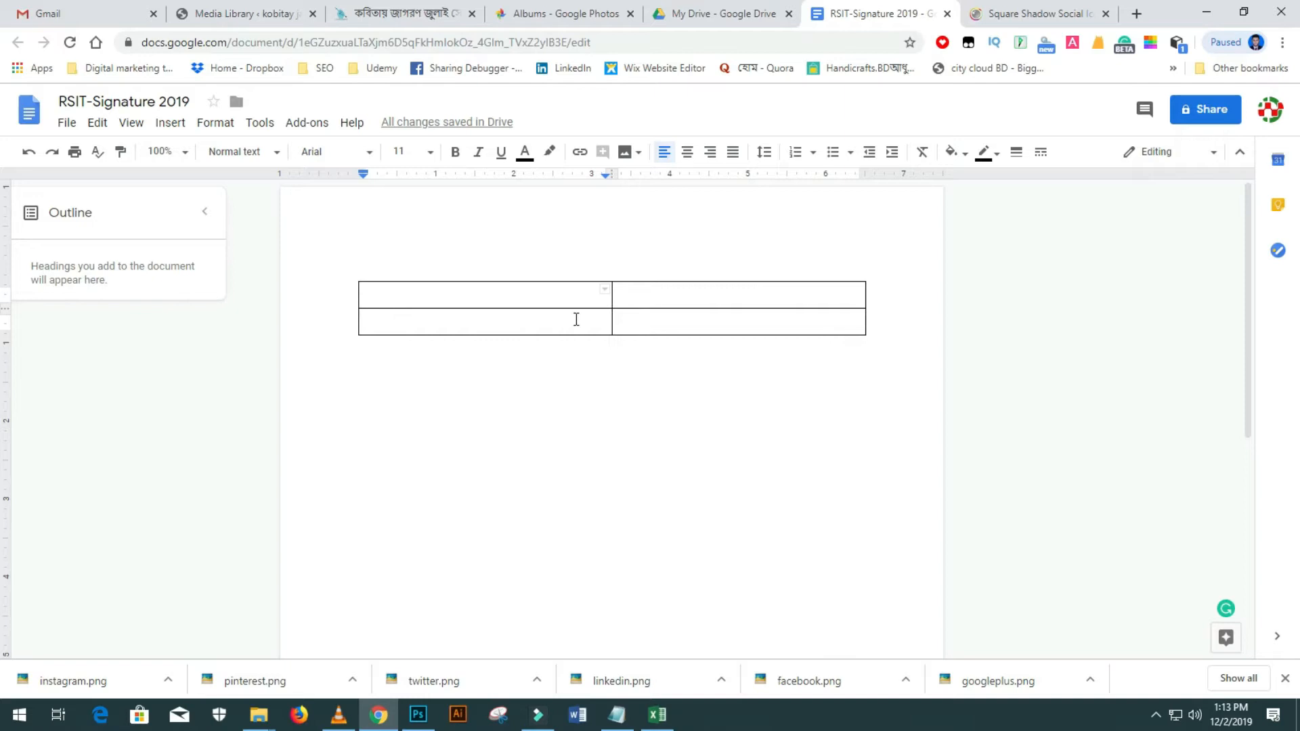
Merge the two cells of the table's second row into one cell.
left_click(441, 324)
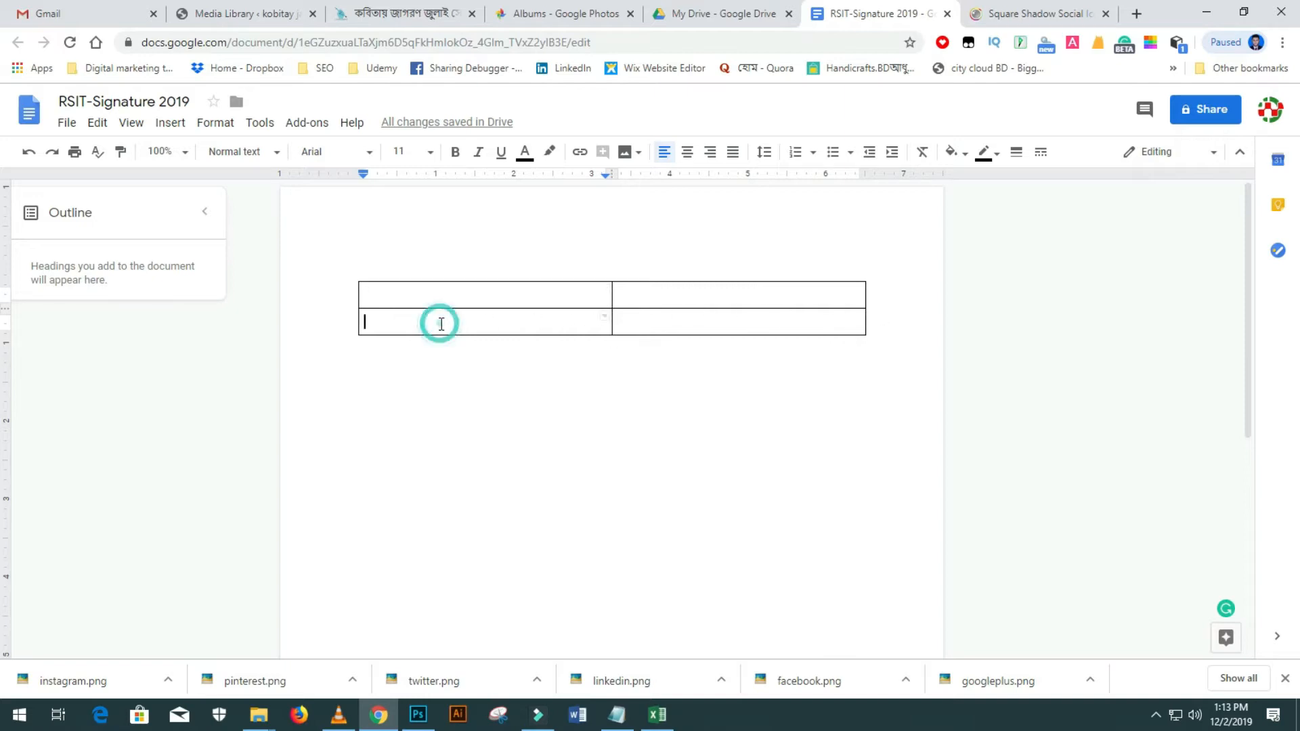
left_click_drag(356, 324, 810, 330)
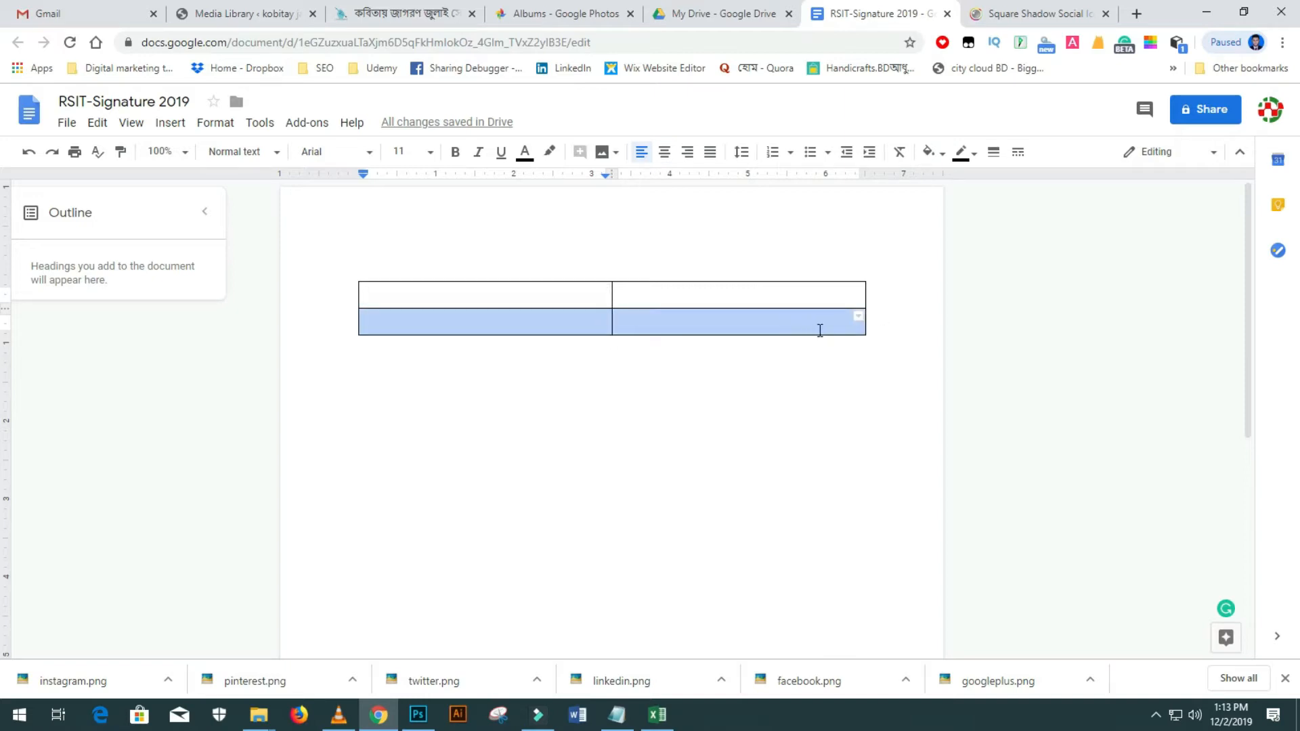
right_click(822, 325)
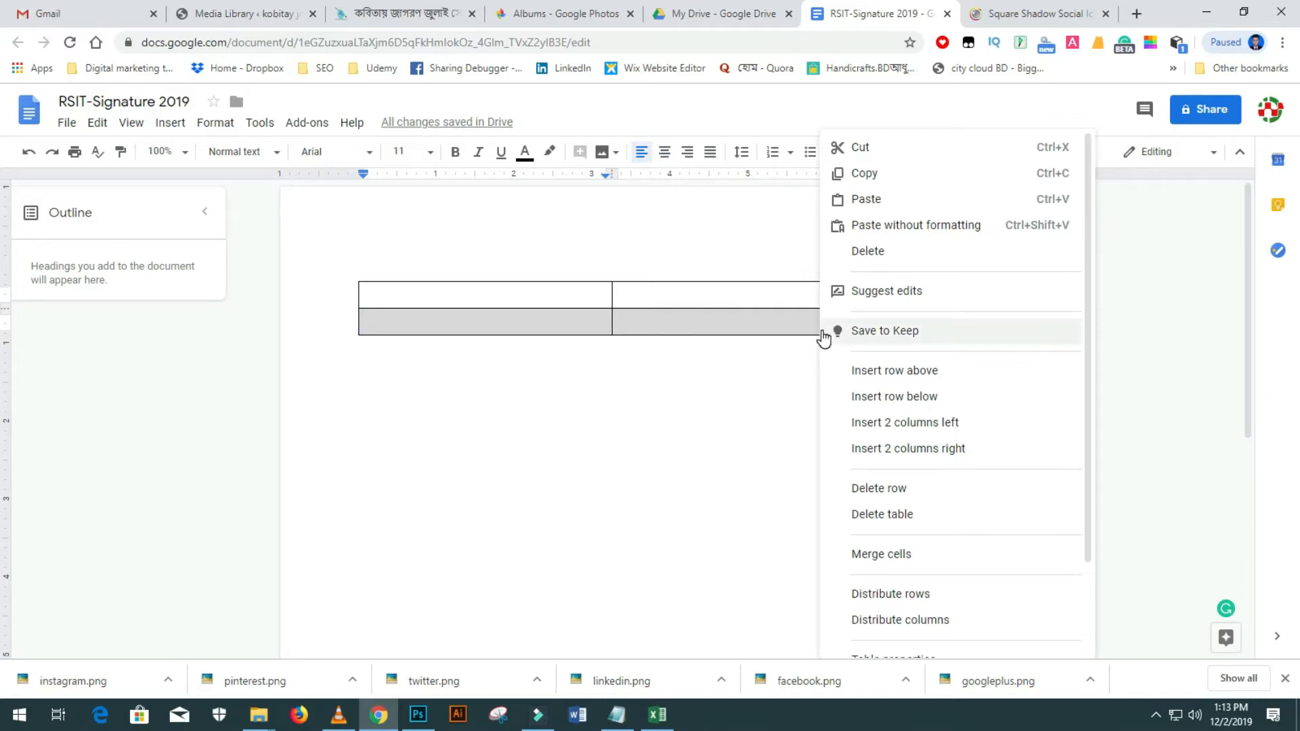
left_click(879, 556)
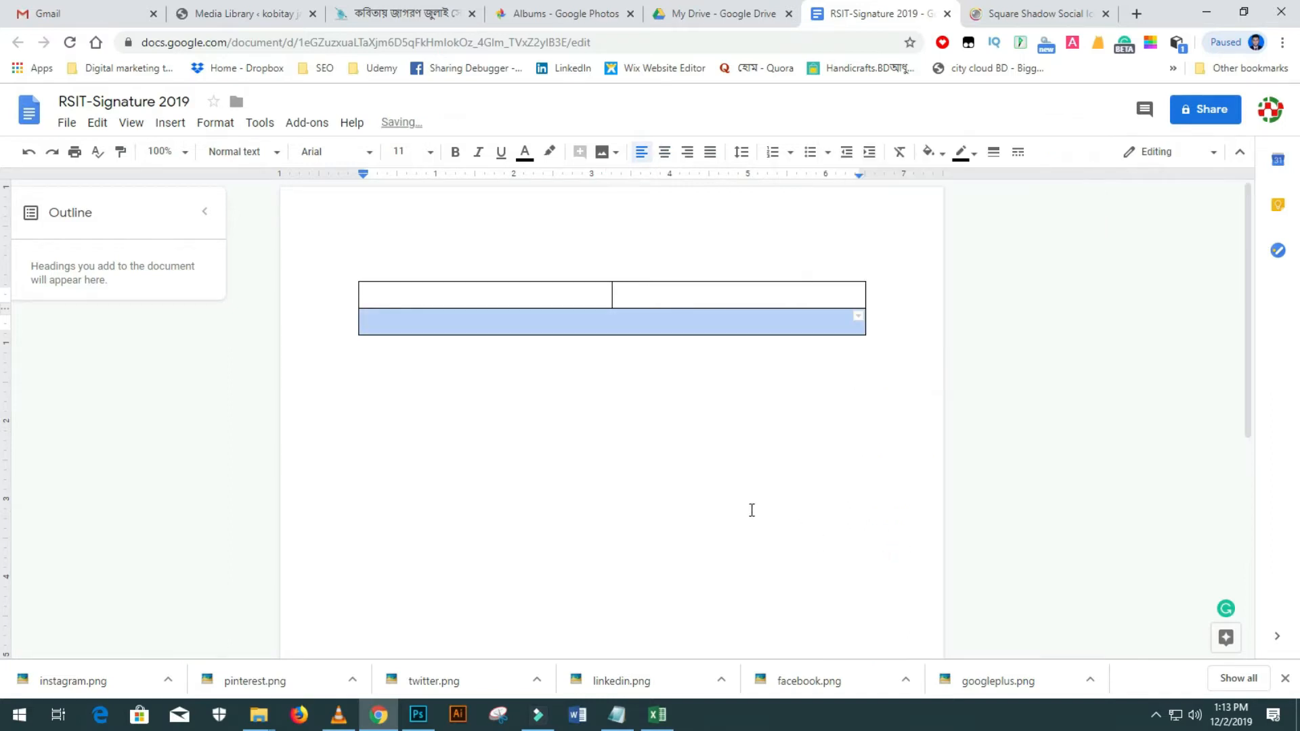
left_click(691, 429)
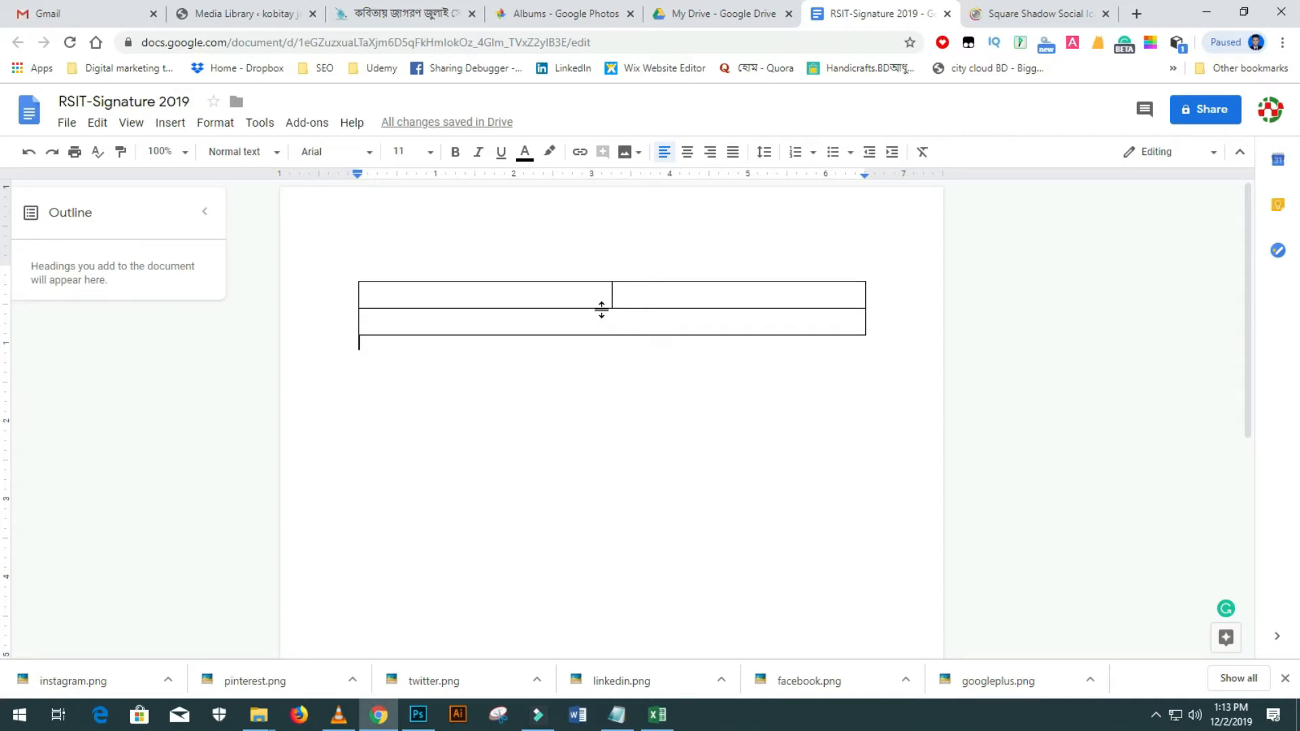
Switch to Google Photos, decline the desktop uploader offer and open the albums page.
left_click(584, 291)
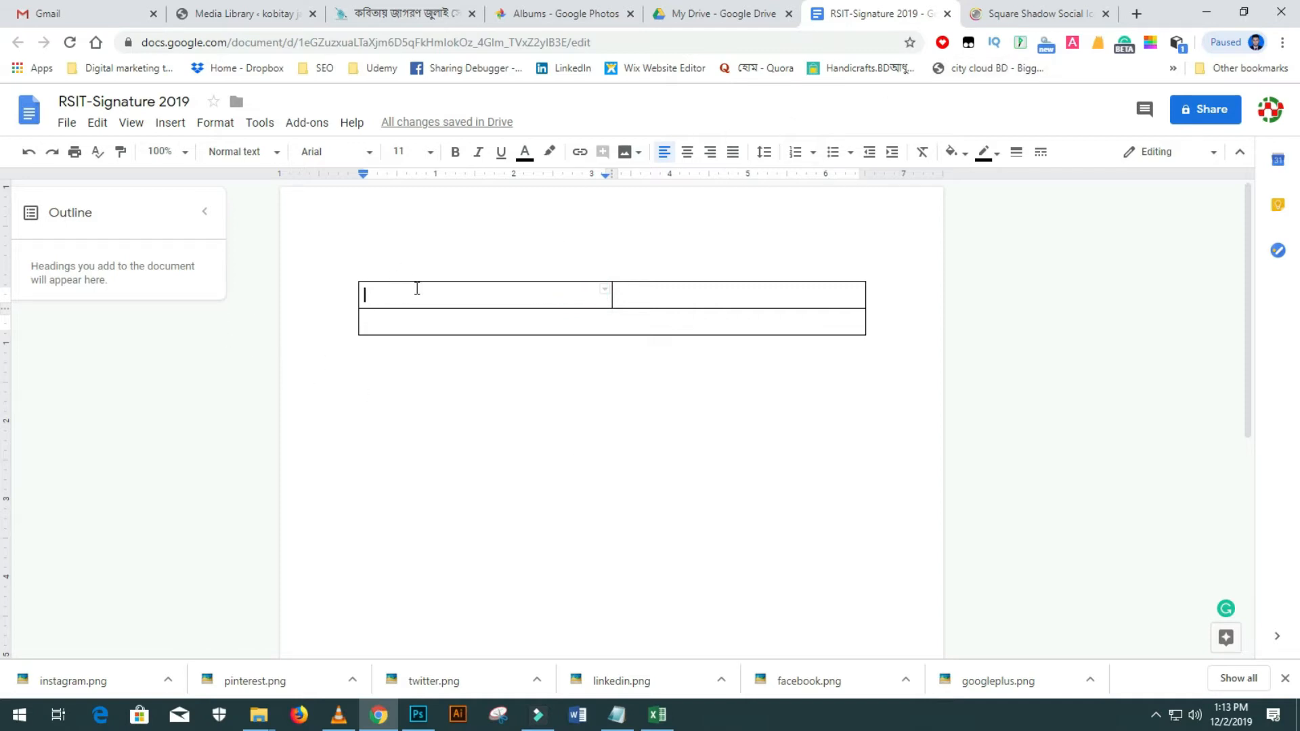
left_click(718, 14)
left_click(1161, 188)
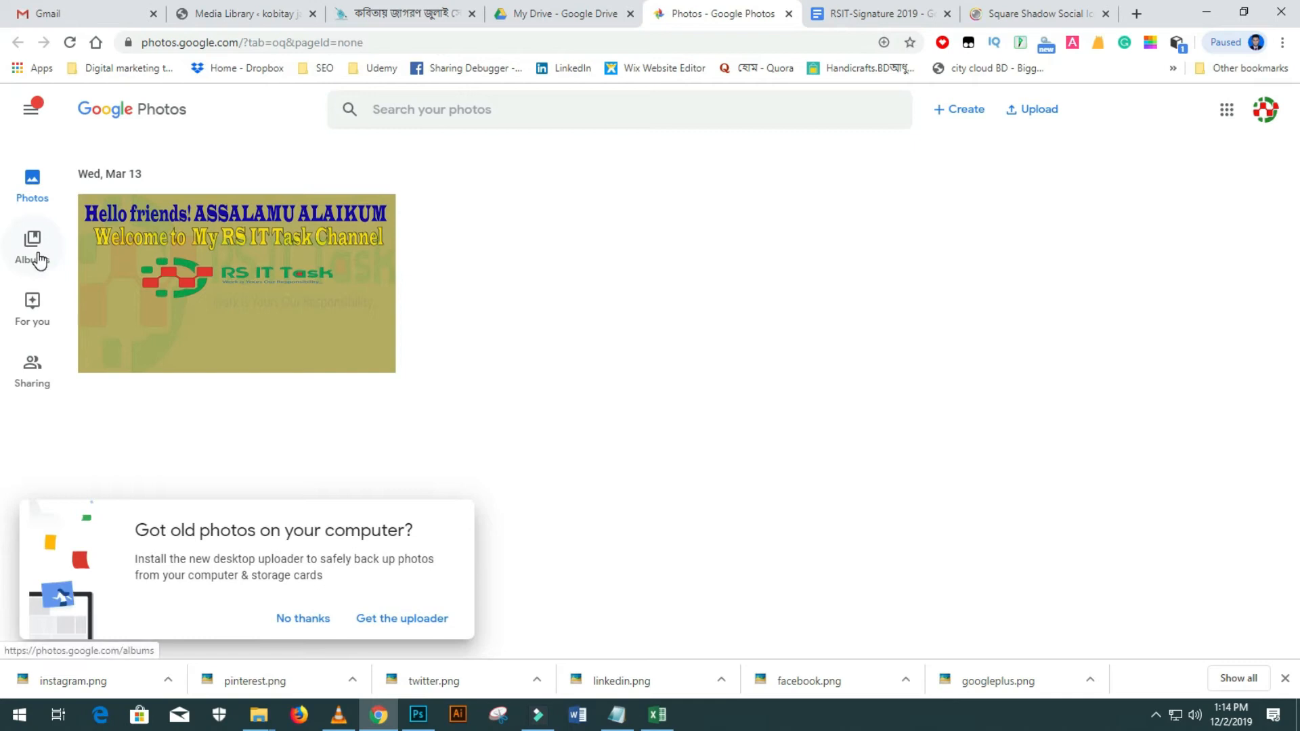
left_click(292, 616)
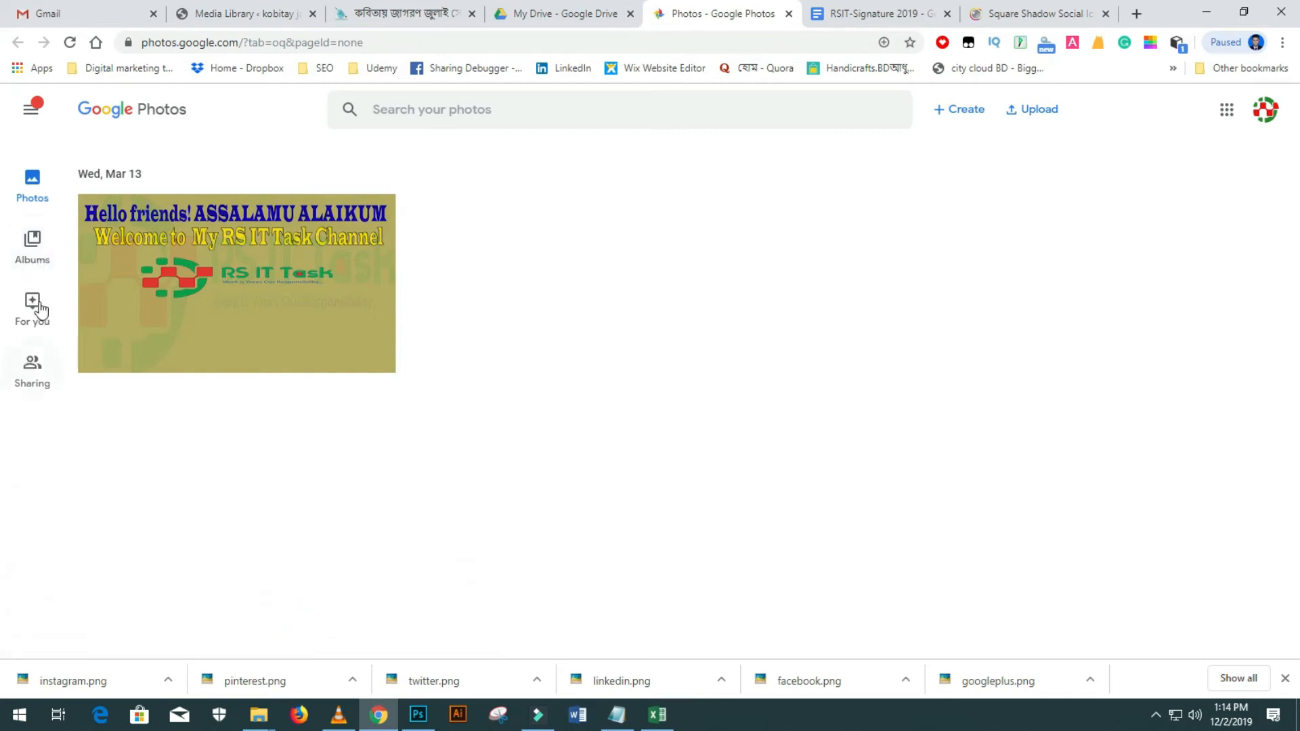
left_click(35, 258)
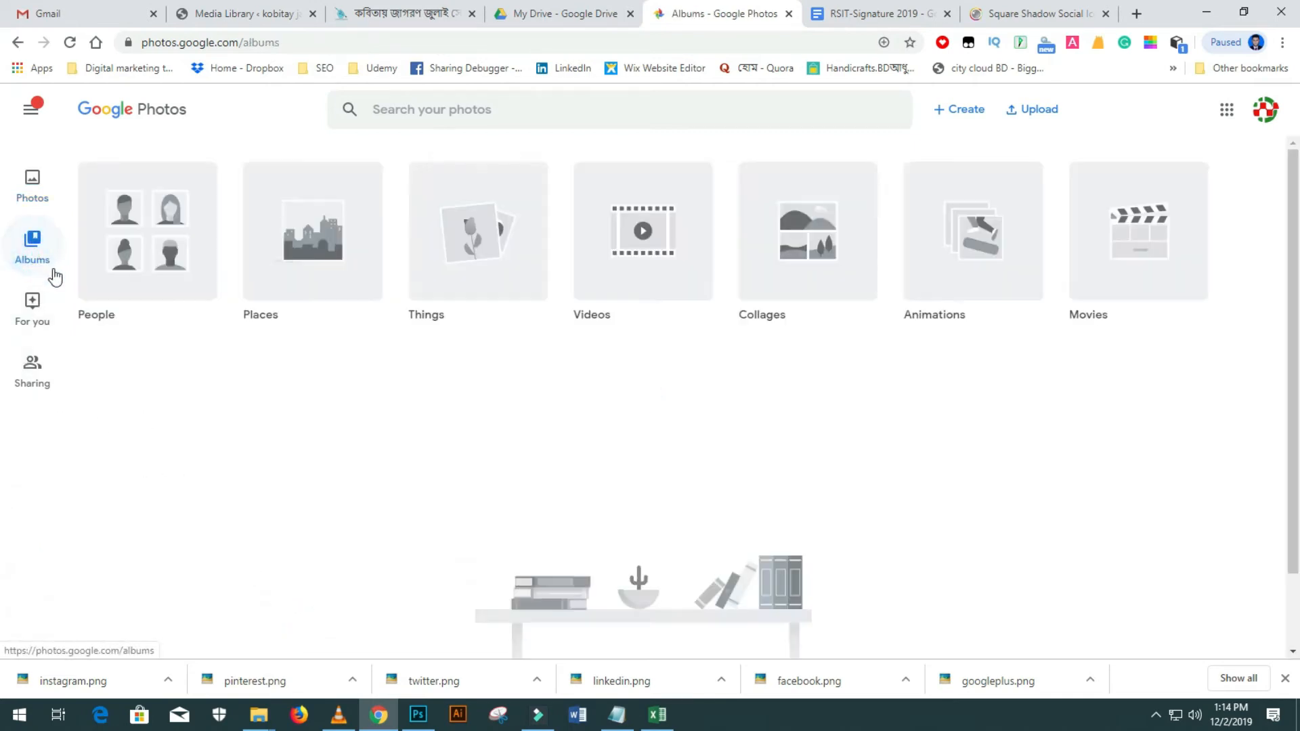
Create a new album titled "Logo".
scroll(710, 492, "down", 2)
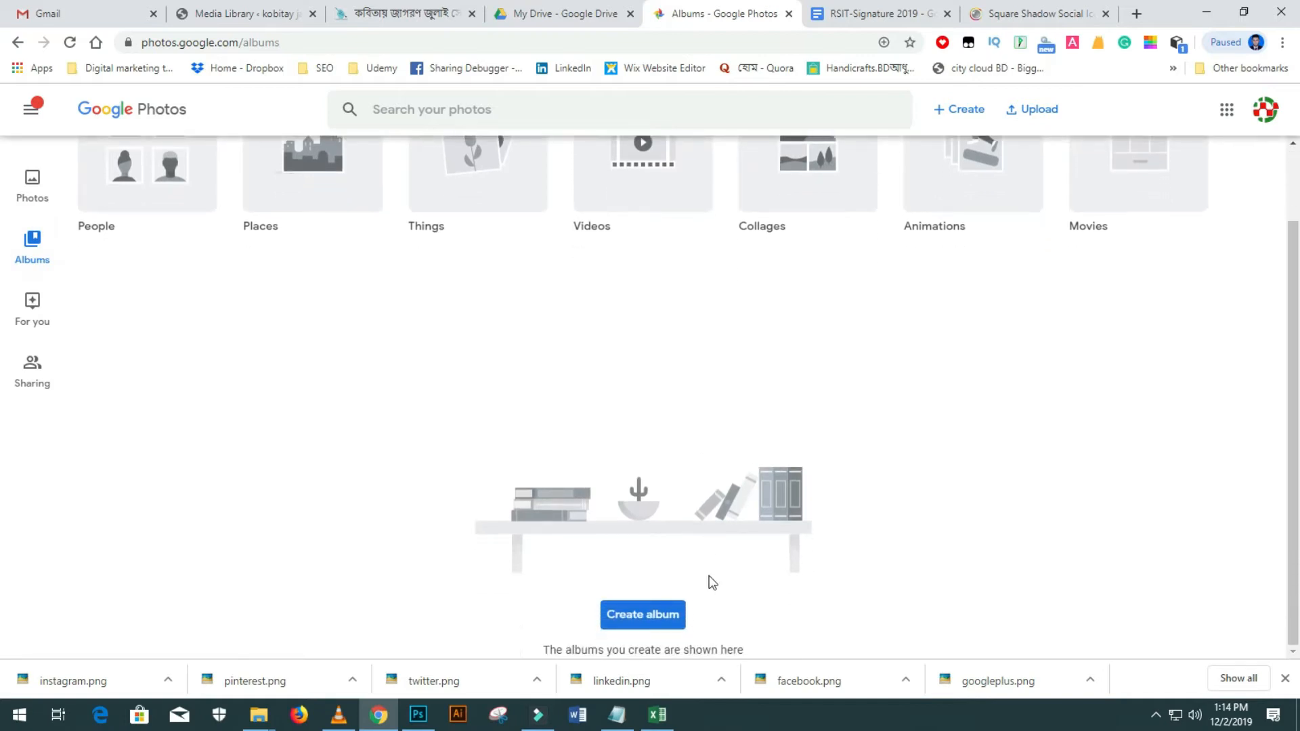
left_click(639, 616)
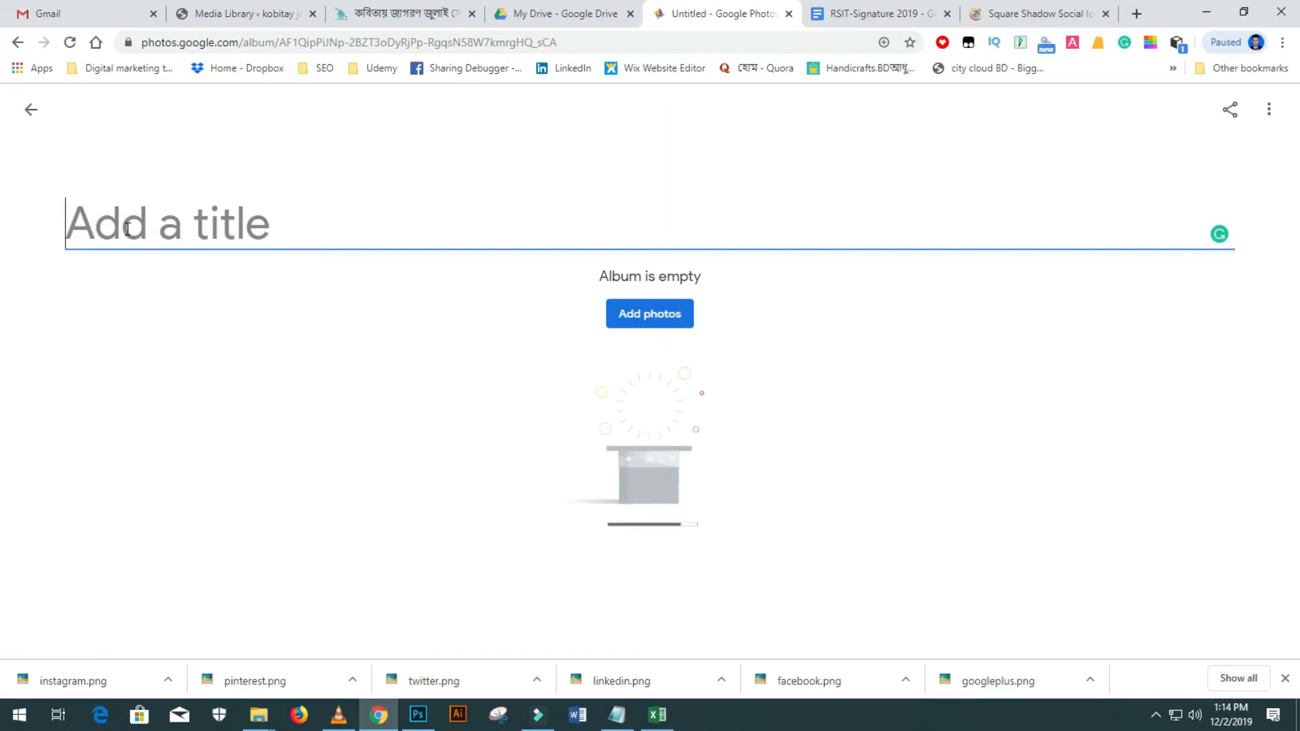
type("Lo")
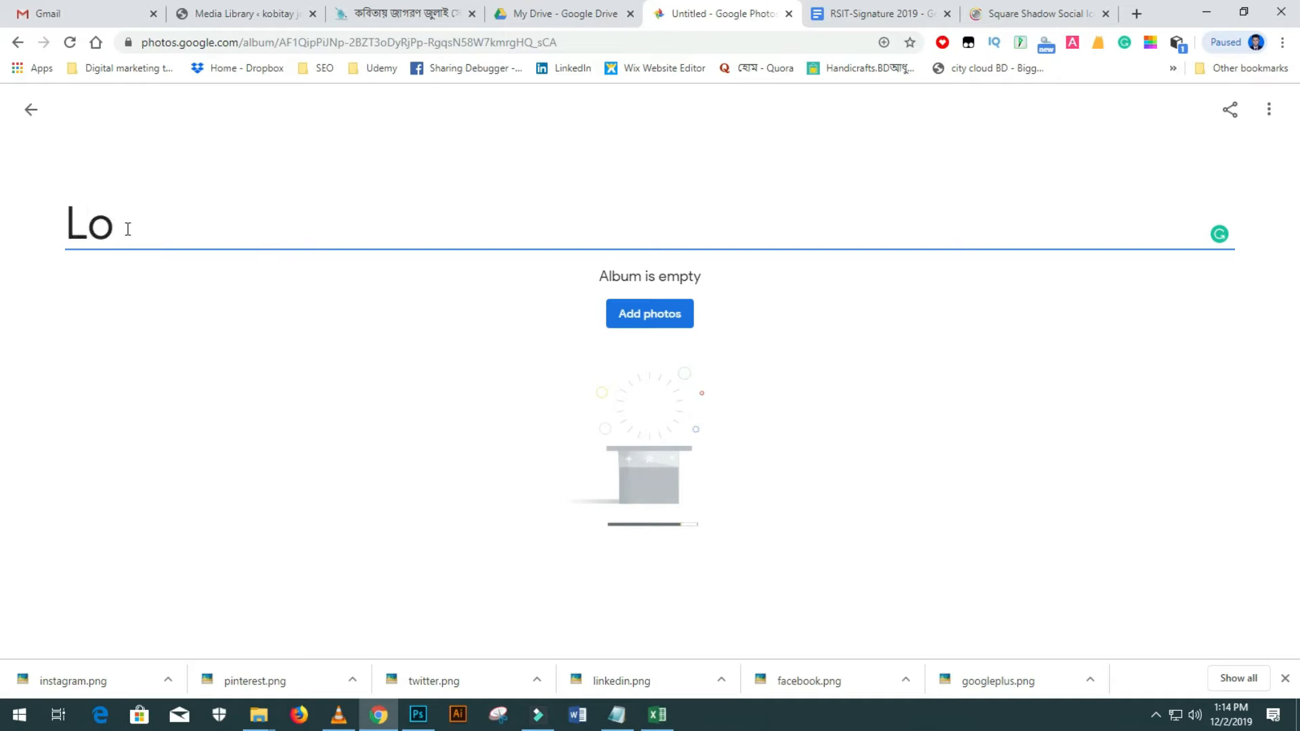
type("go")
Add "RS IT Task Logo.png", "RS IT Task Logo-YT-Water.png" and "RS IT Task-600-400.jpg" from the computer's Logo folder to the album.
left_click(669, 316)
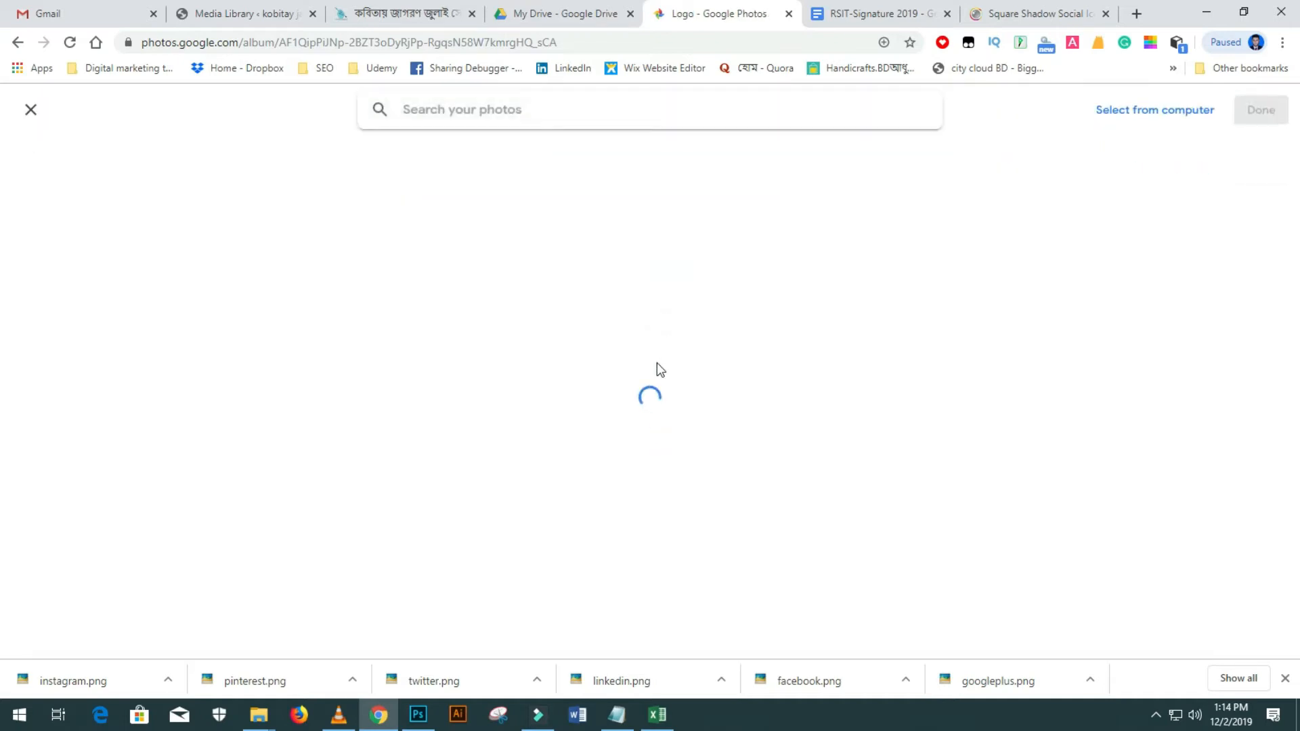
left_click(1128, 115)
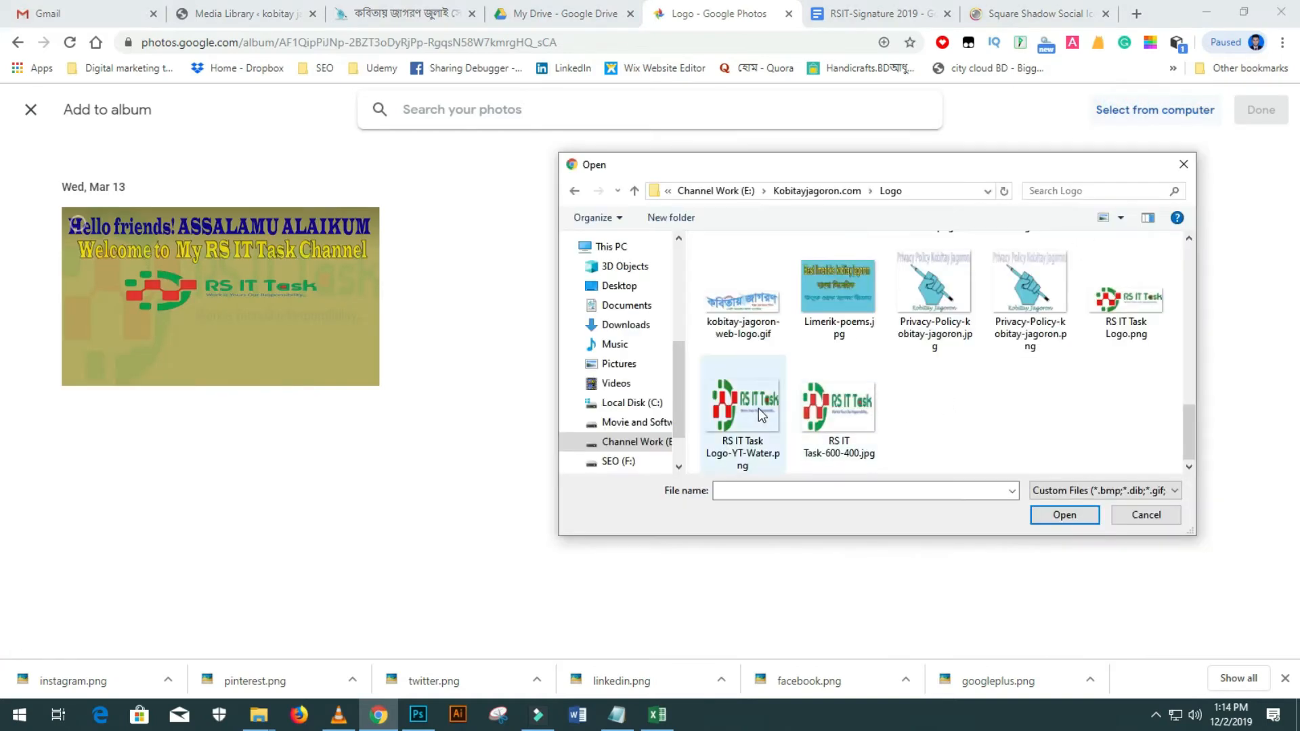
left_click(760, 410)
left_click(839, 404, "ctrl")
left_click(1141, 315, "ctrl")
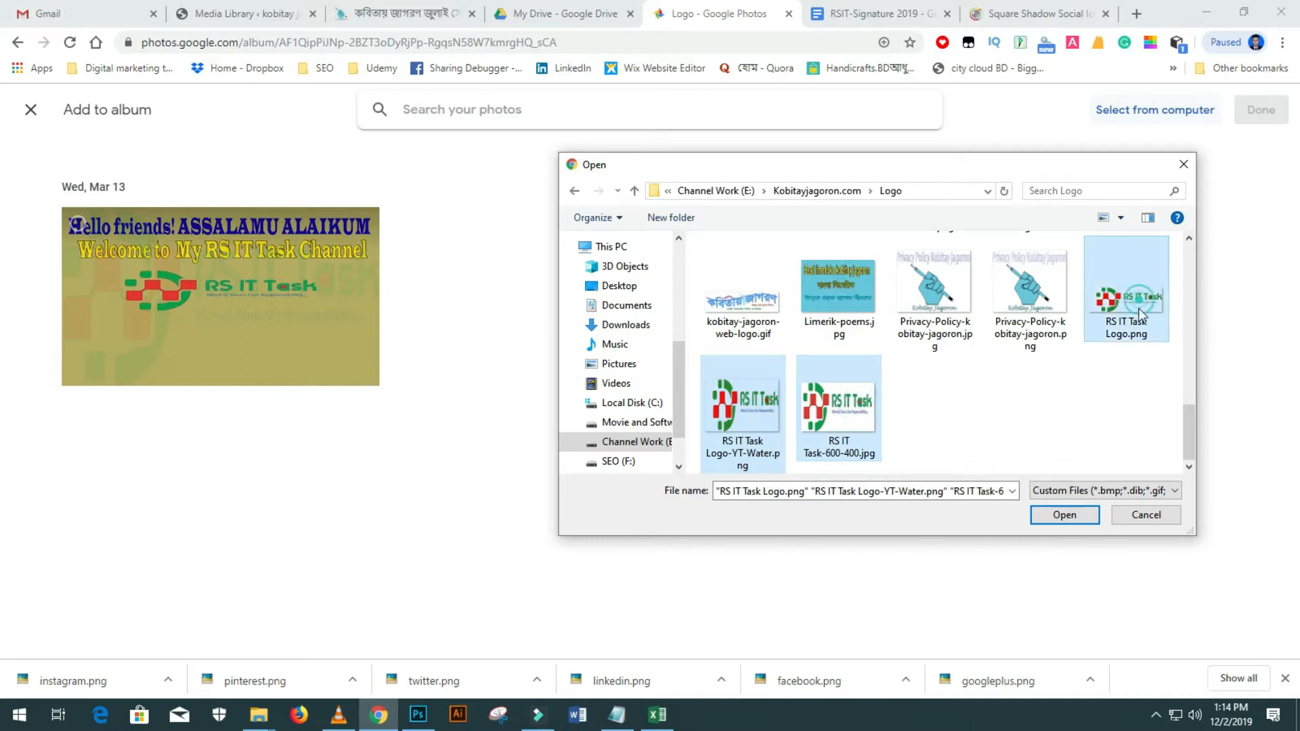
left_click(1064, 515)
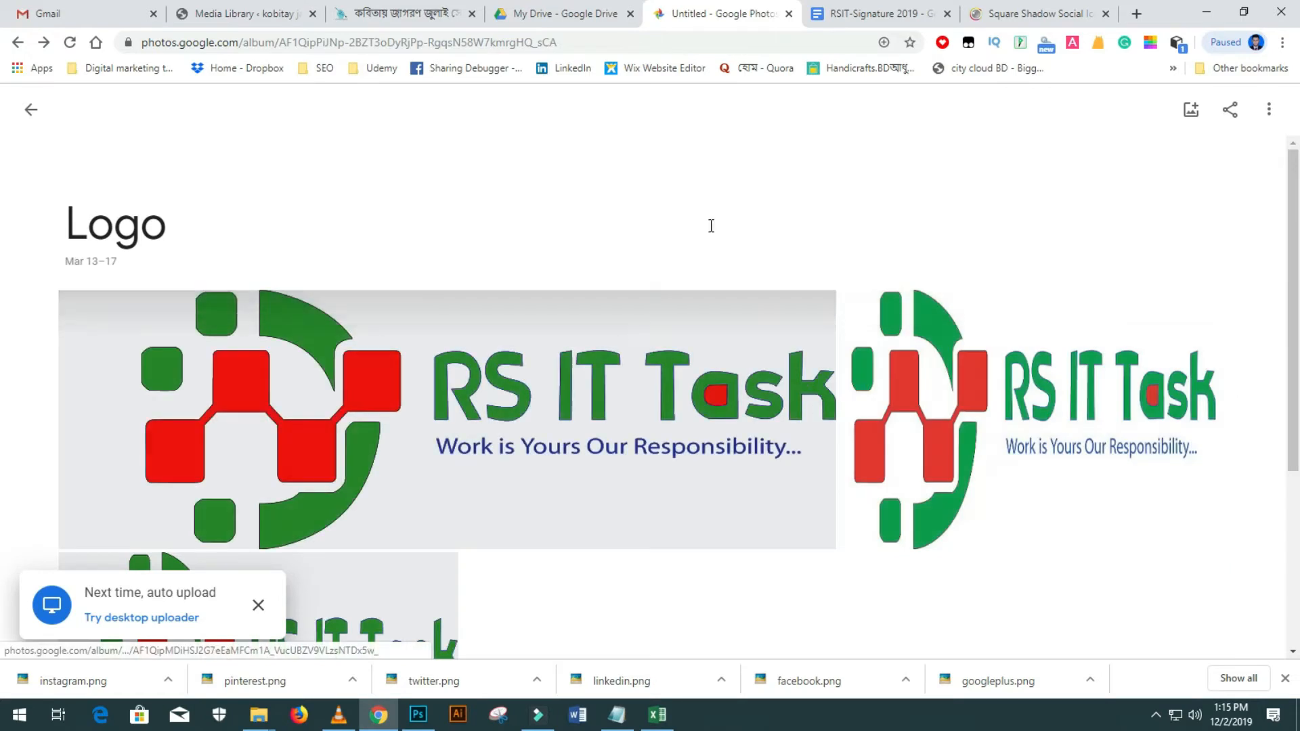
scroll(831, 508, "down", 4)
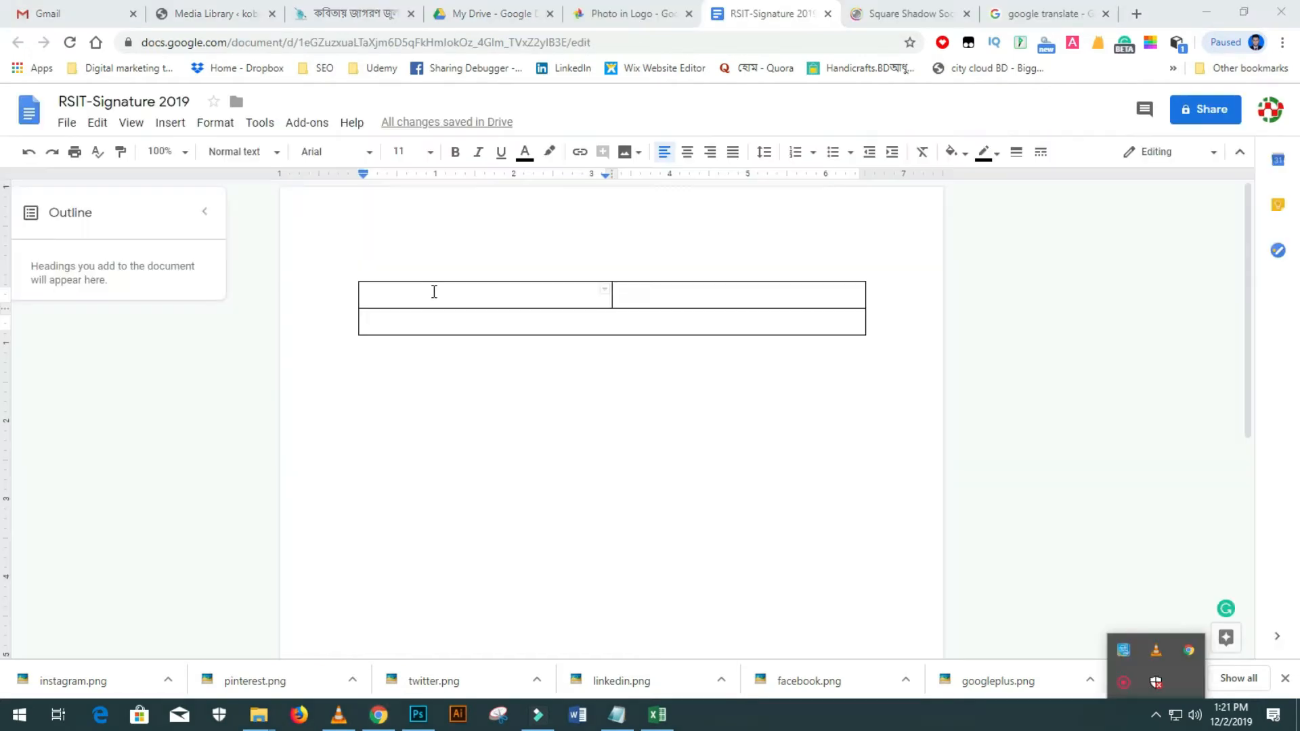
In the Google Docs signature document, insert the RS IT Task logo dated Mar 17, 2019 from Google Photos into the table's first cell.
left_click_drag(432, 290, 396, 288)
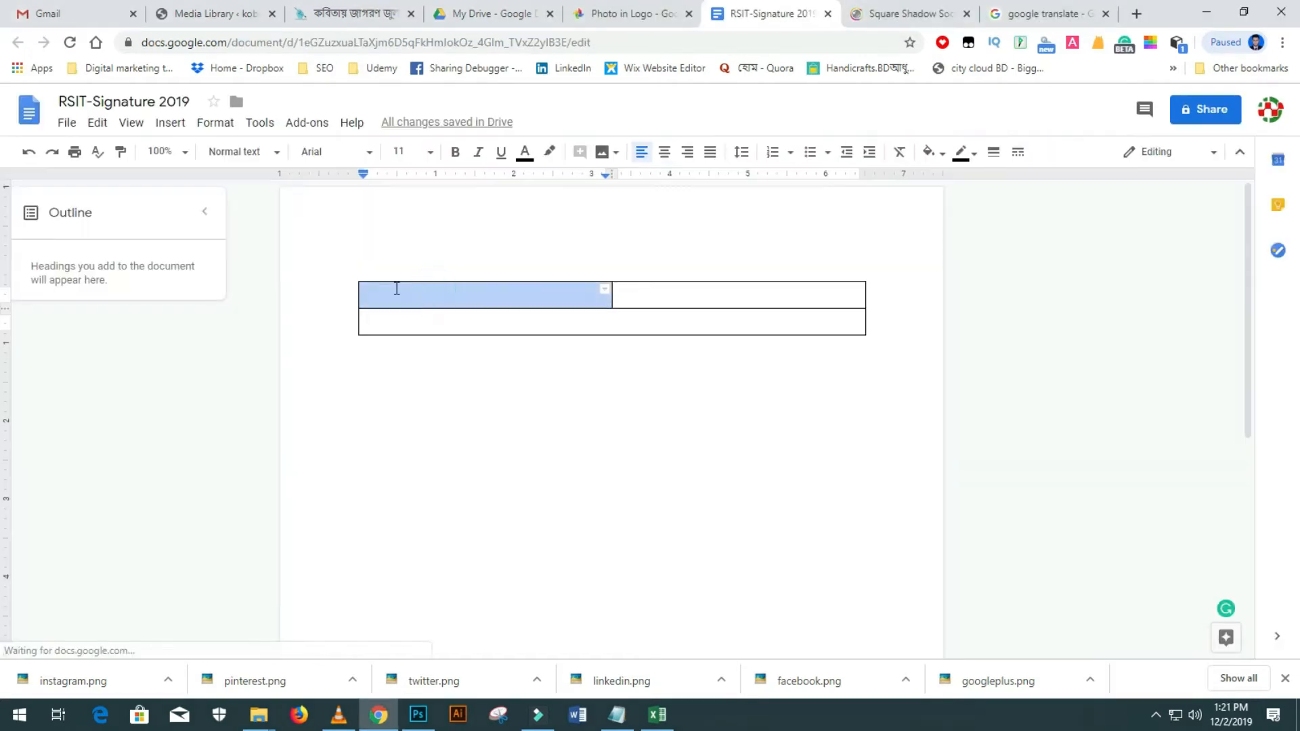
left_click(522, 288)
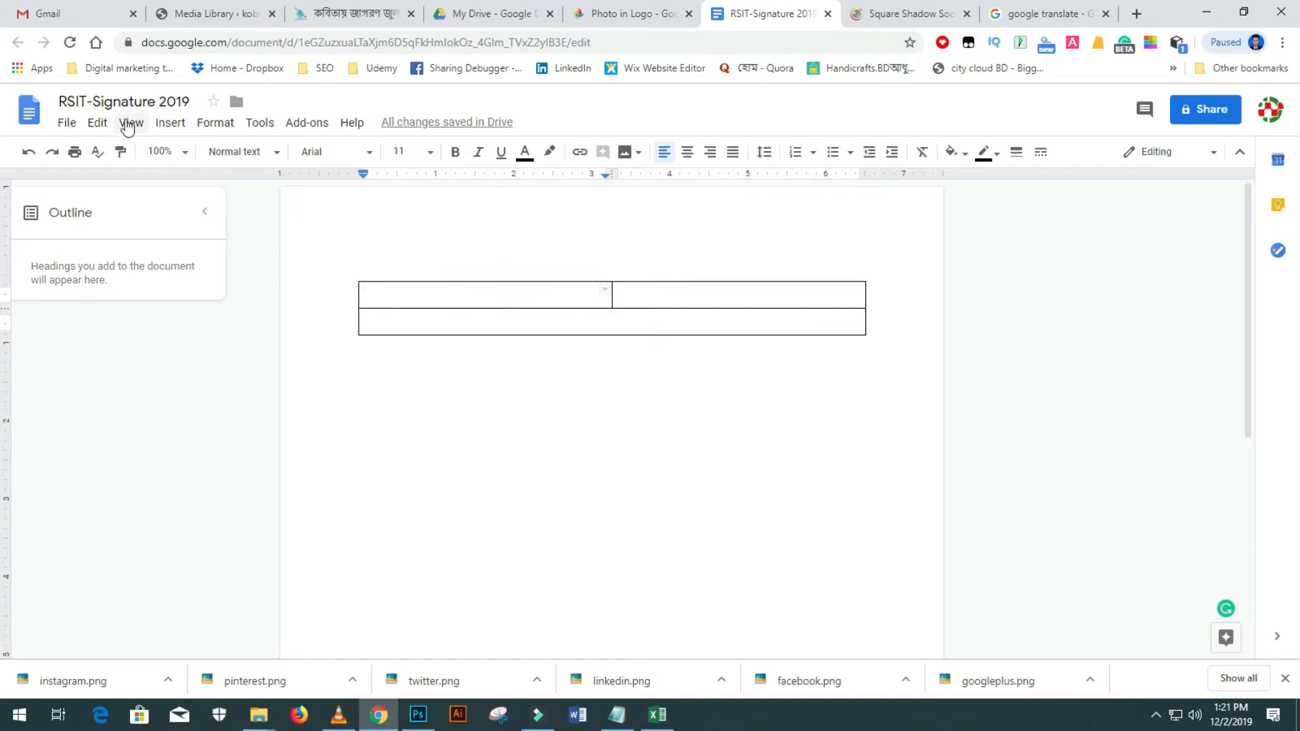
left_click(169, 123)
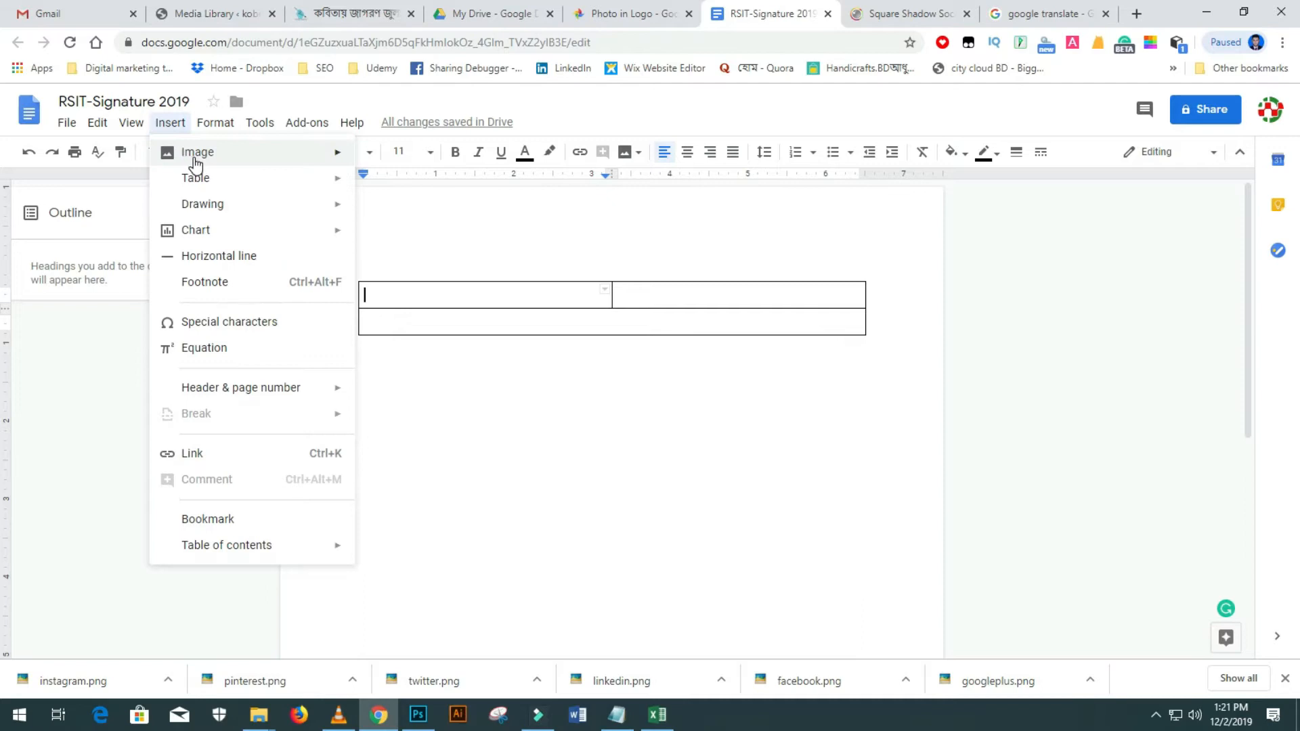
mouse_move(195, 161)
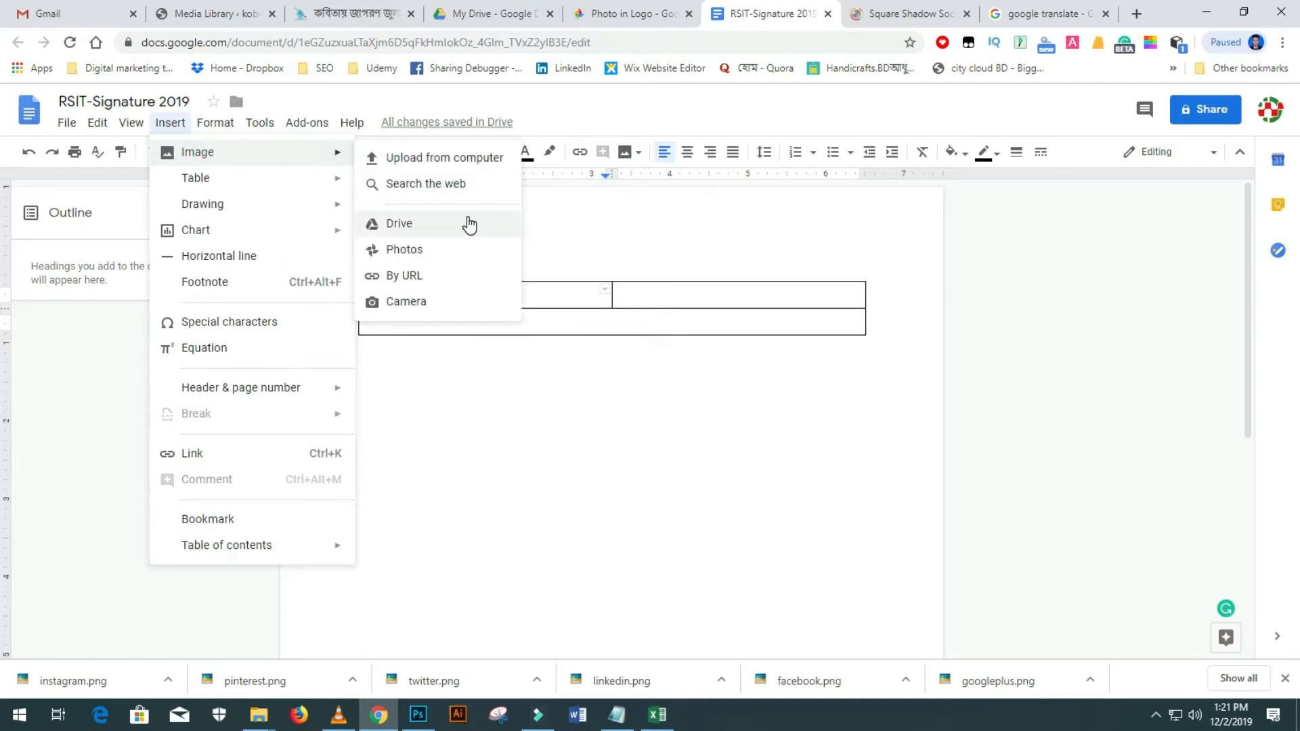
left_click(415, 258)
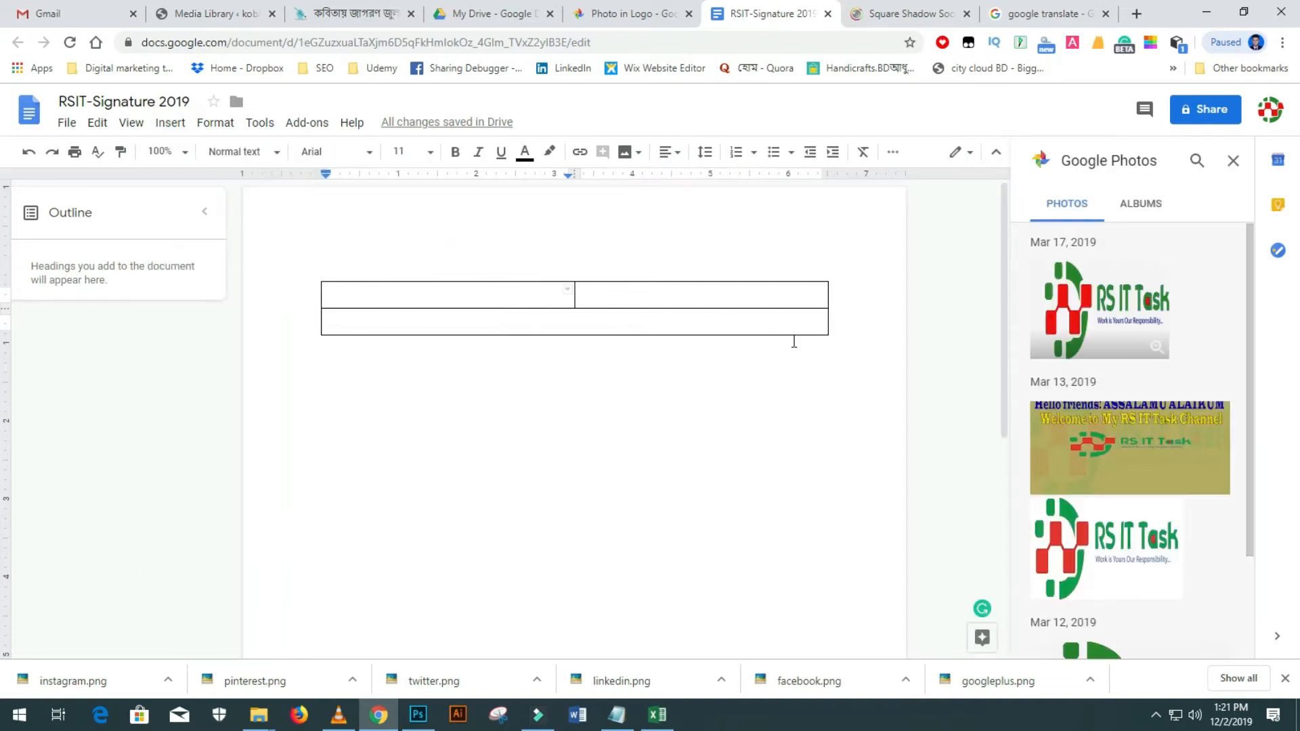
scroll(1192, 410, "down", 2)
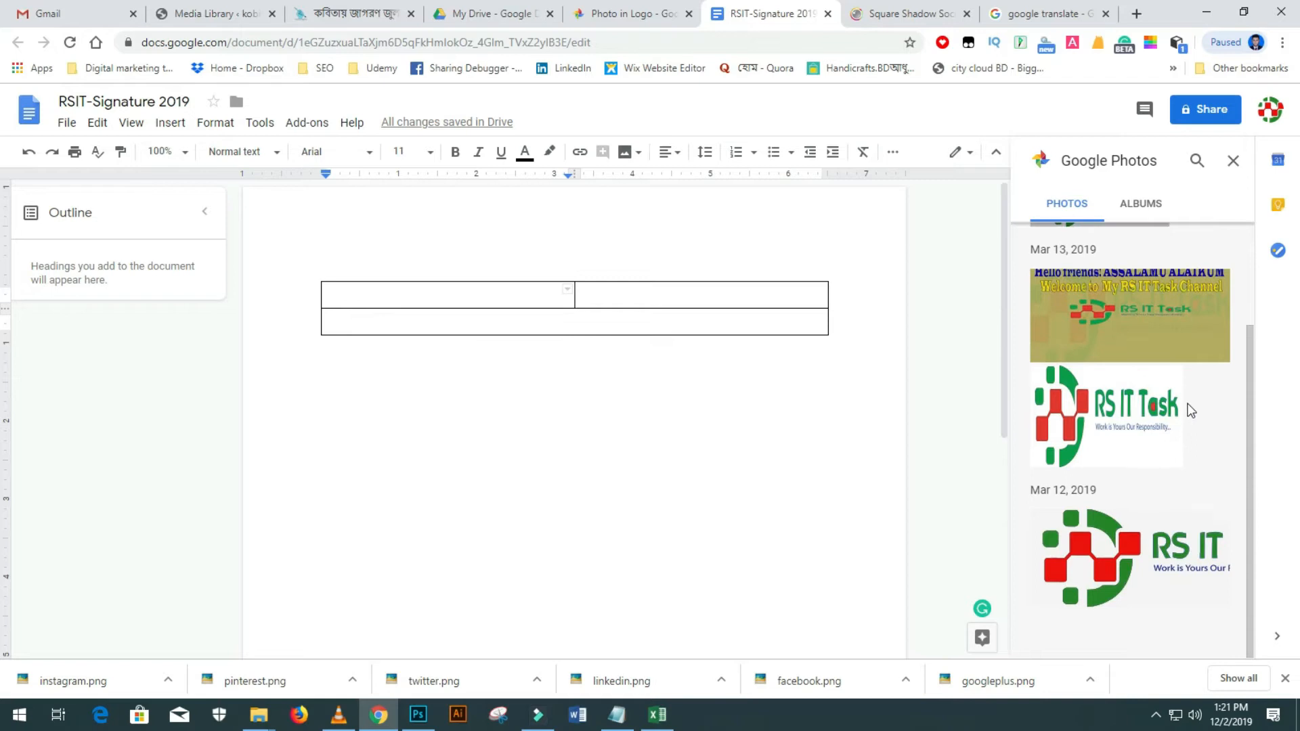
scroll(1160, 556, "up", 2)
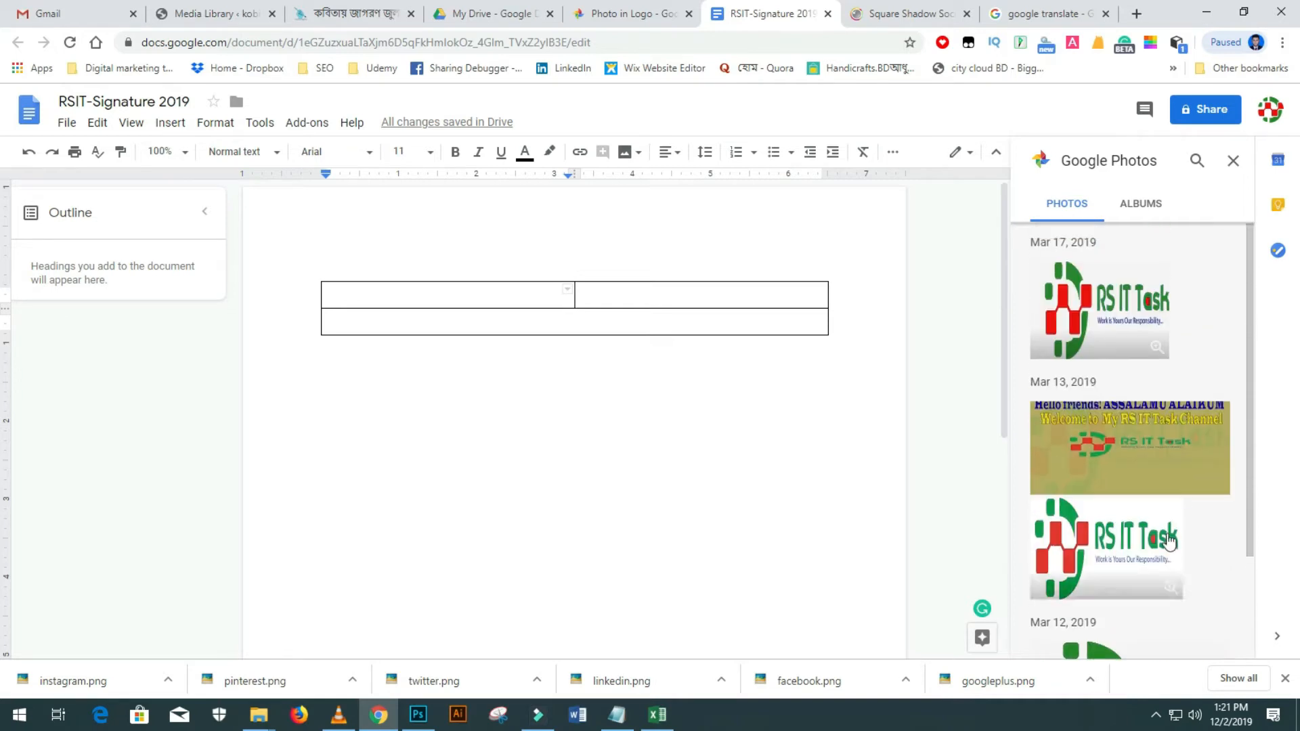
left_click(1097, 325)
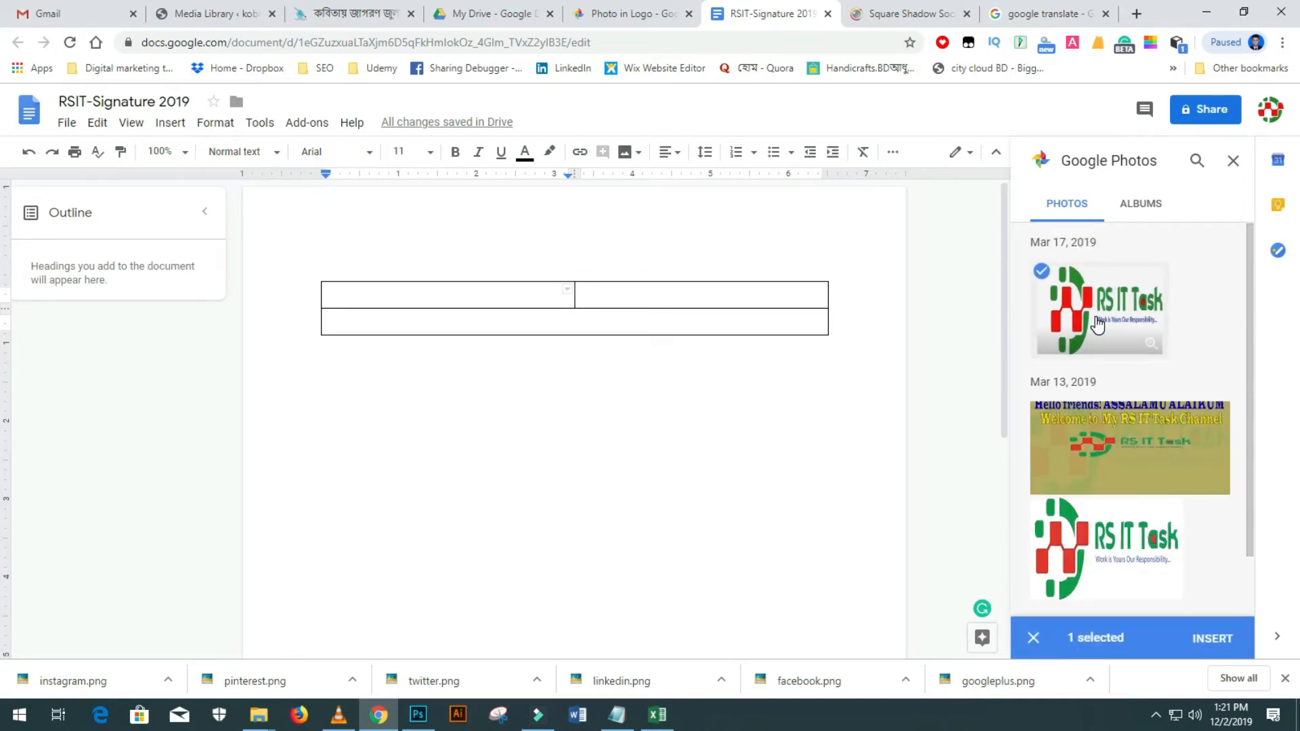
left_click(1212, 643)
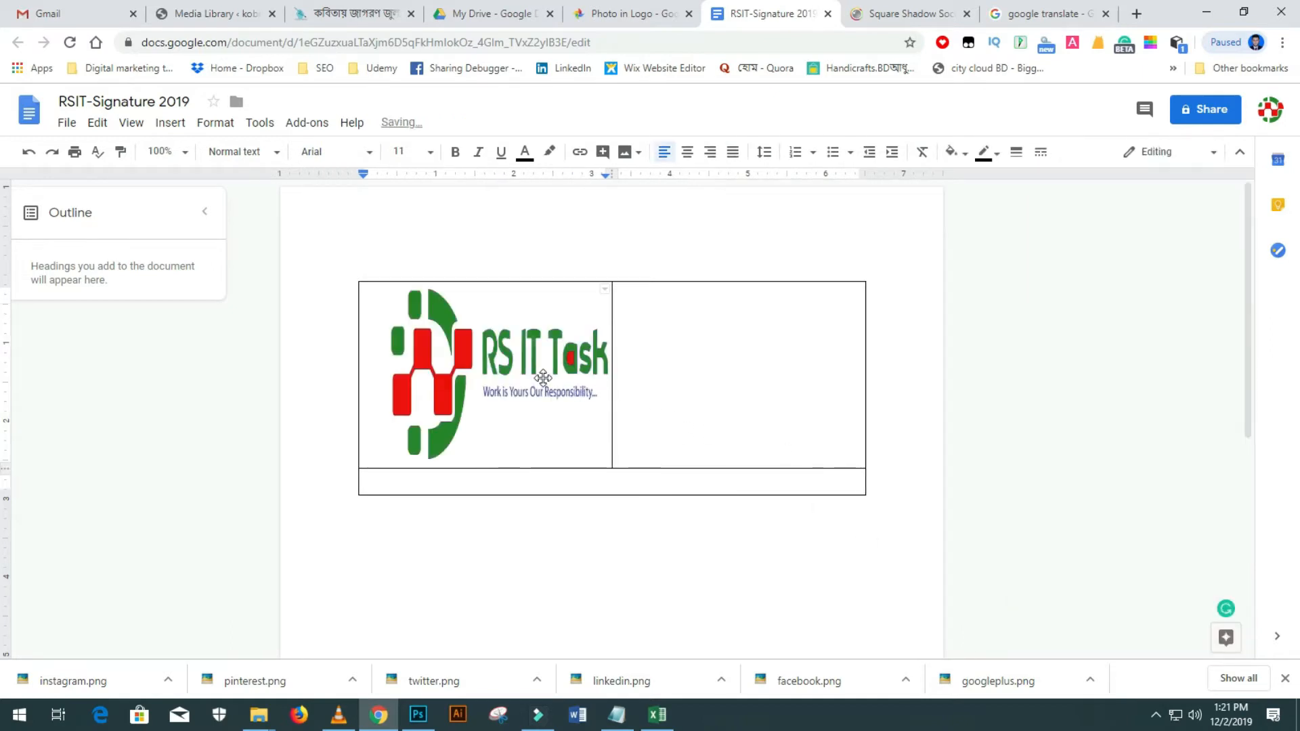
Shrink the logo to about two thirds of its inserted width and narrow the first column to slightly wider than the logo.
left_click(541, 378)
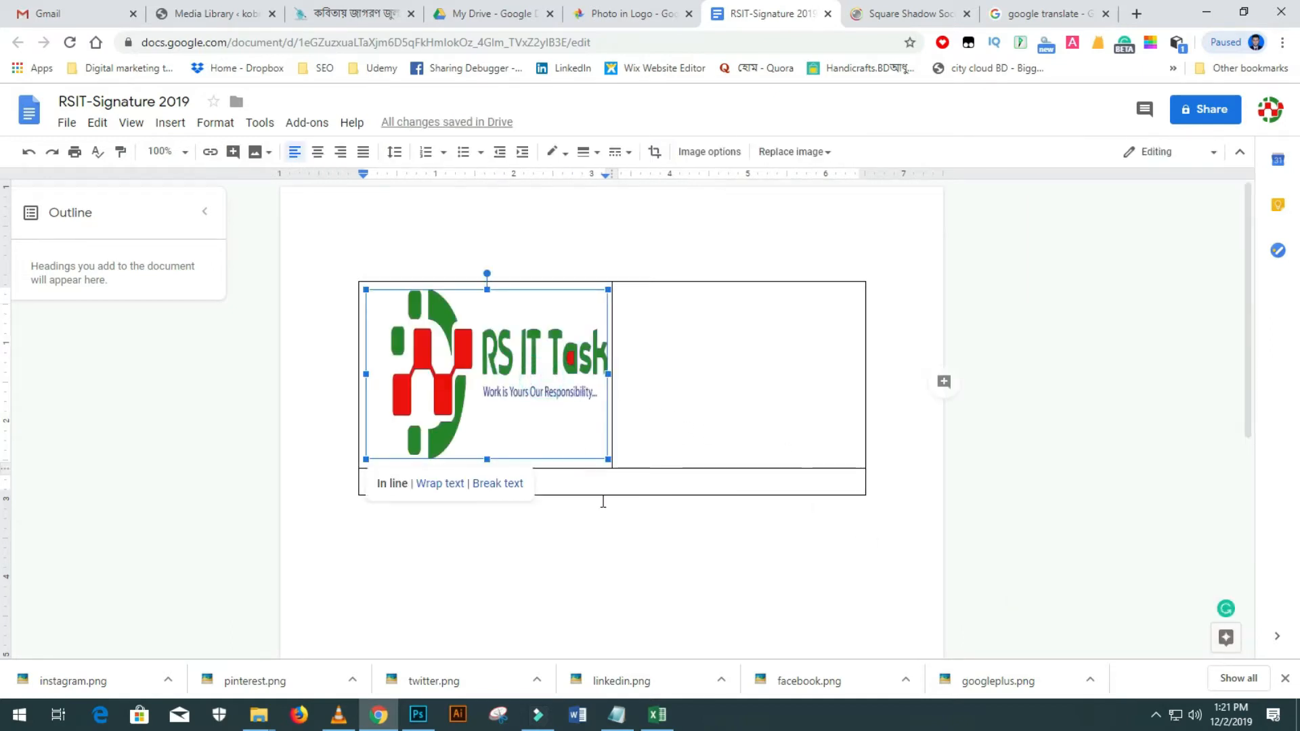
left_click_drag(608, 459, 544, 412)
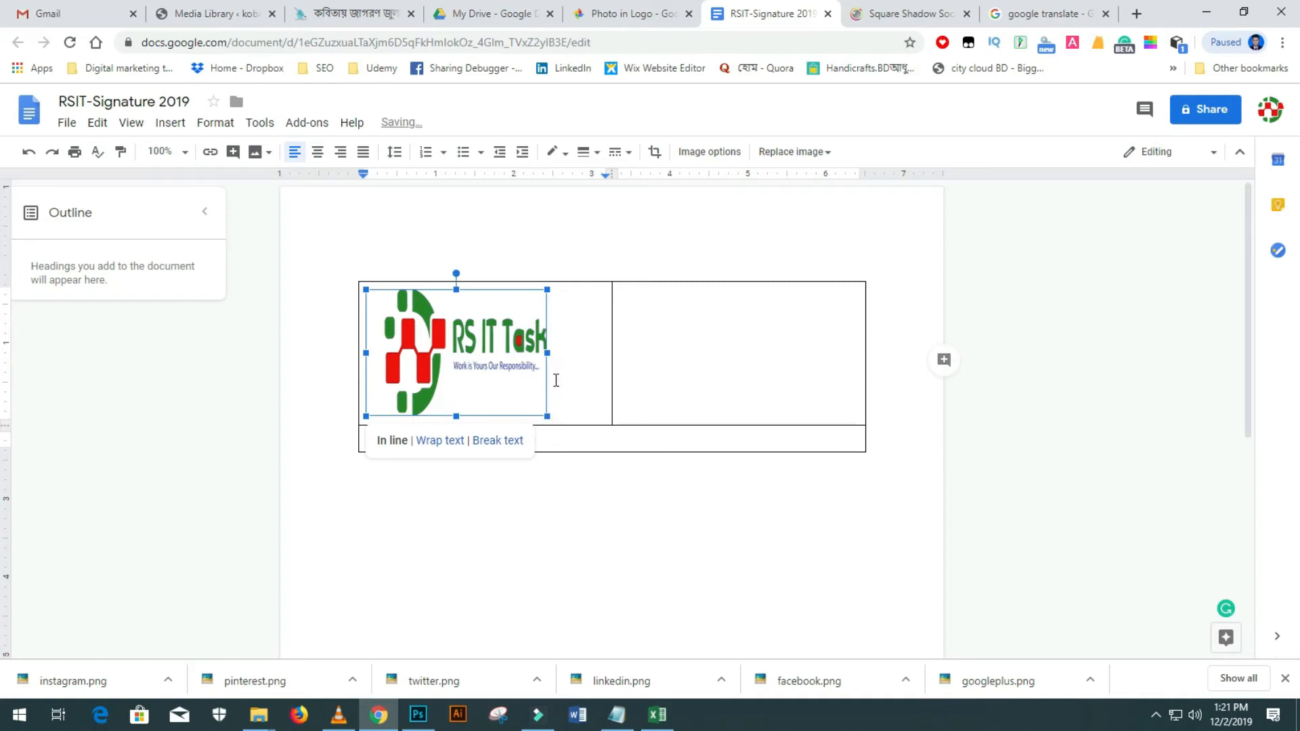
left_click_drag(547, 352, 532, 353)
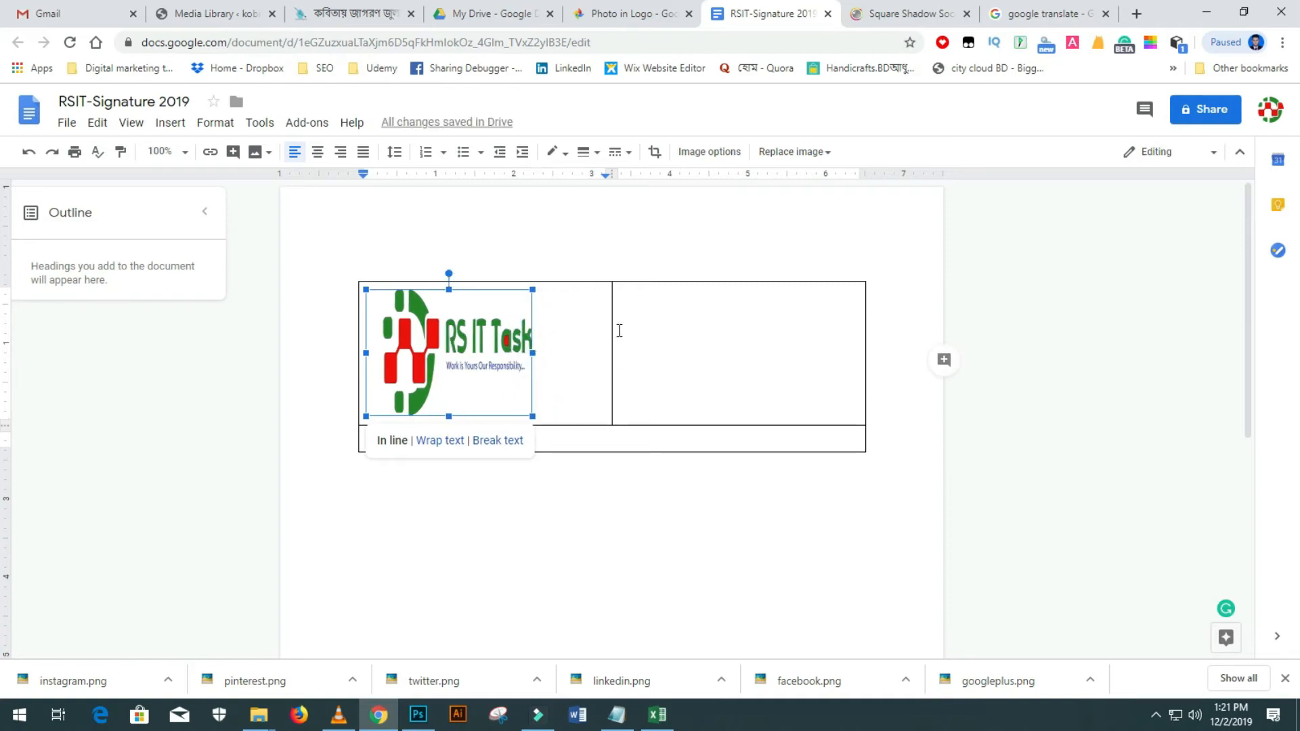
left_click_drag(612, 334, 568, 335)
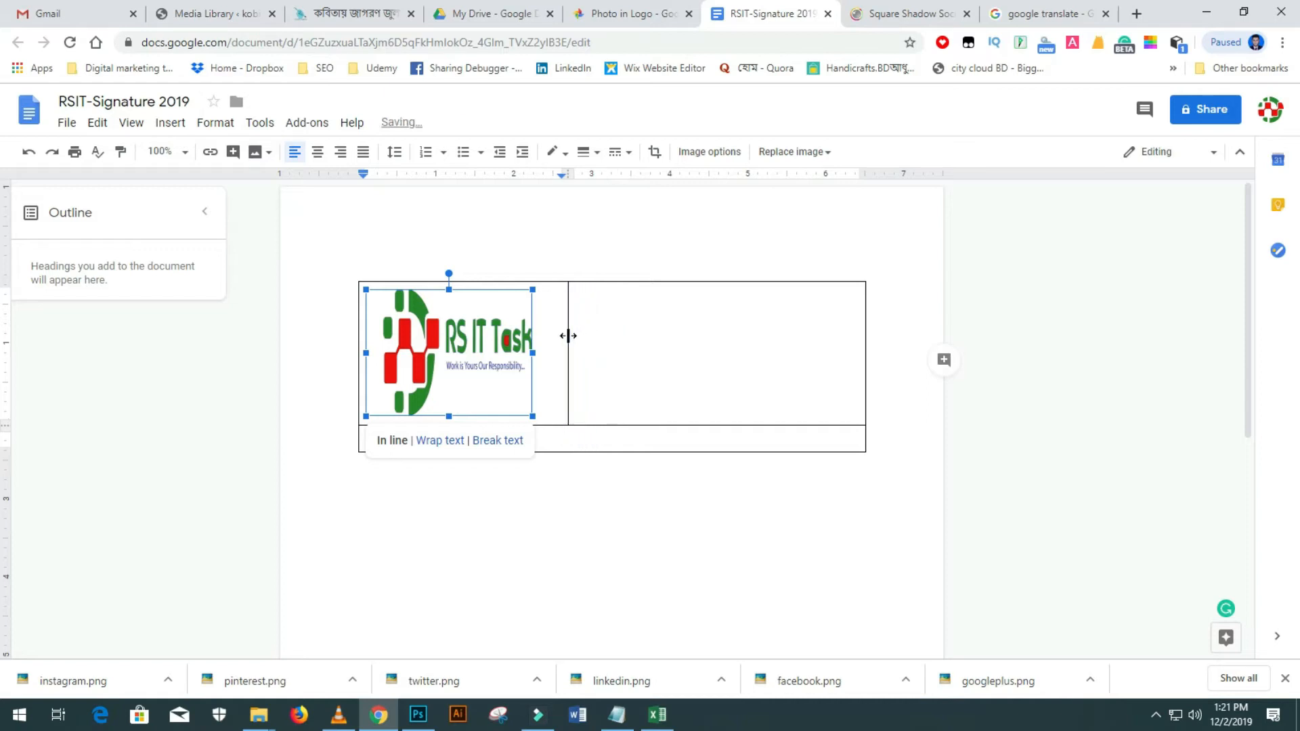
left_click(616, 337)
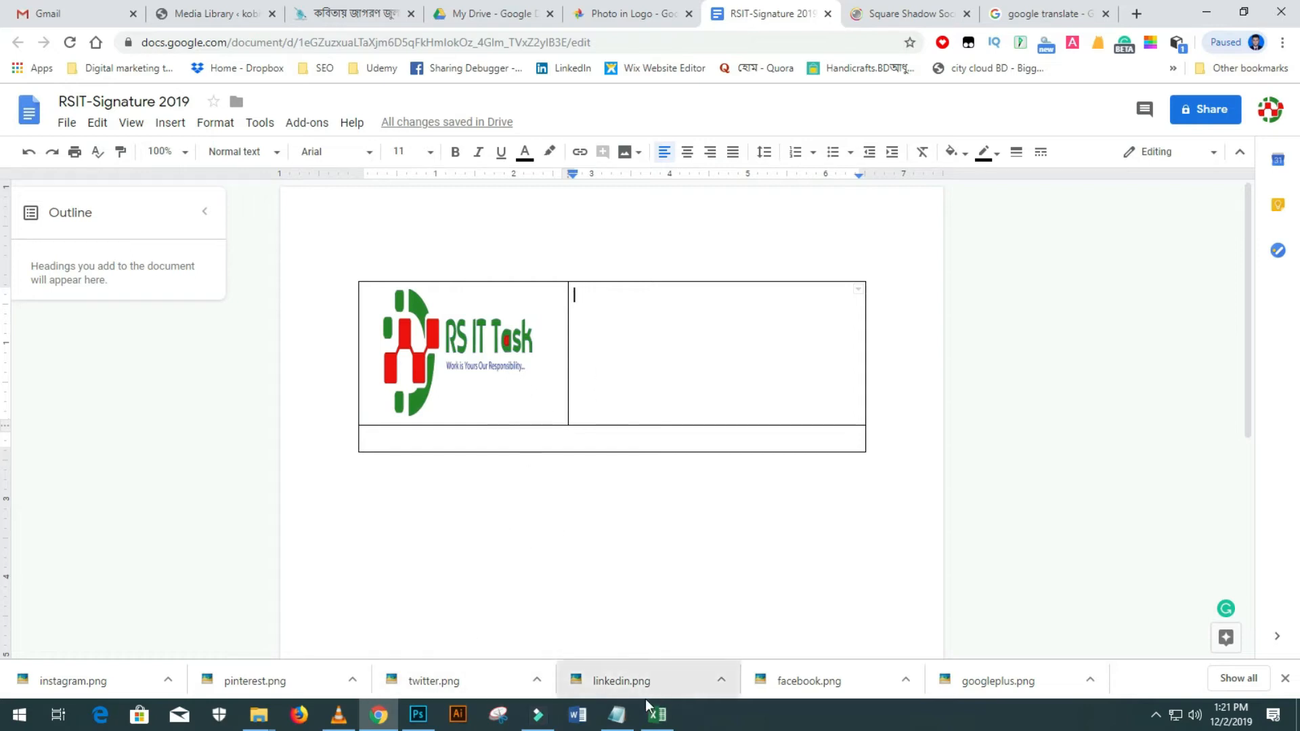
Copy the RS IT Task name, tagline, address and mobile lines from the Notepad notes into the signature table's second cell.
left_click(623, 716)
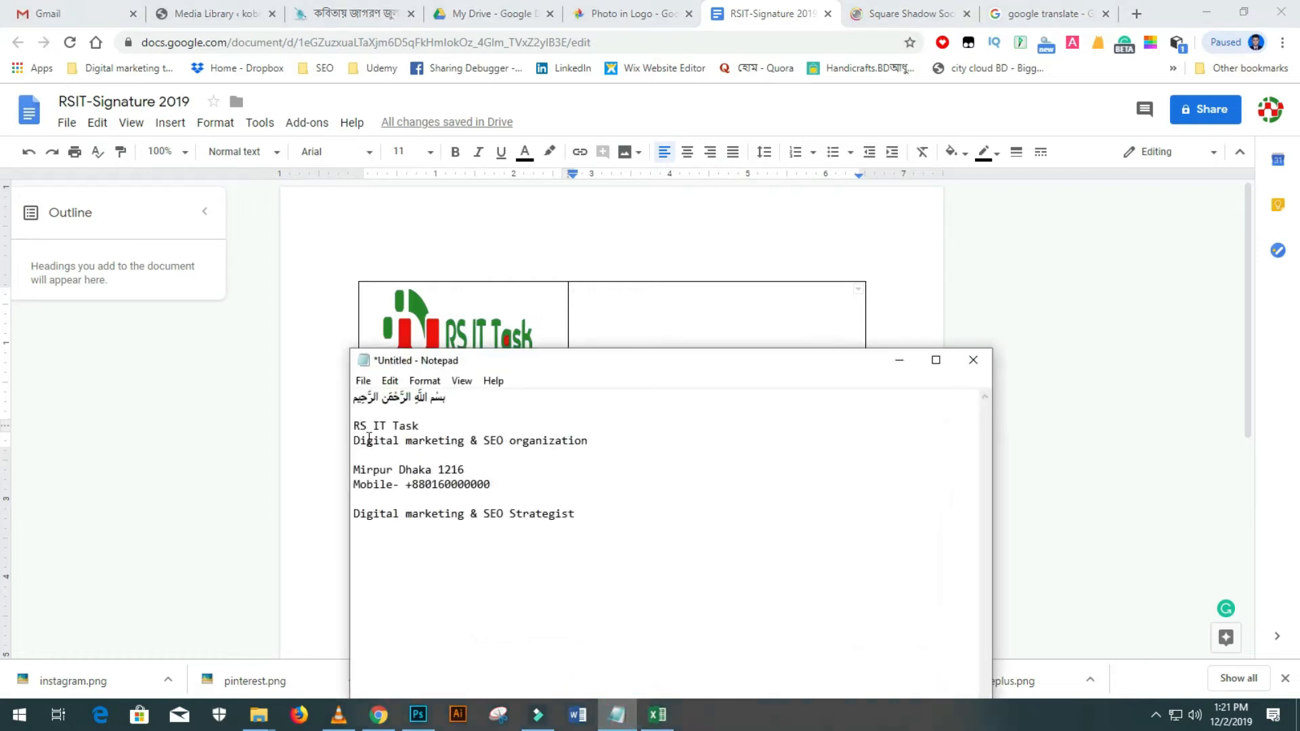
left_click_drag(357, 428, 490, 481)
key("ctrl+c")
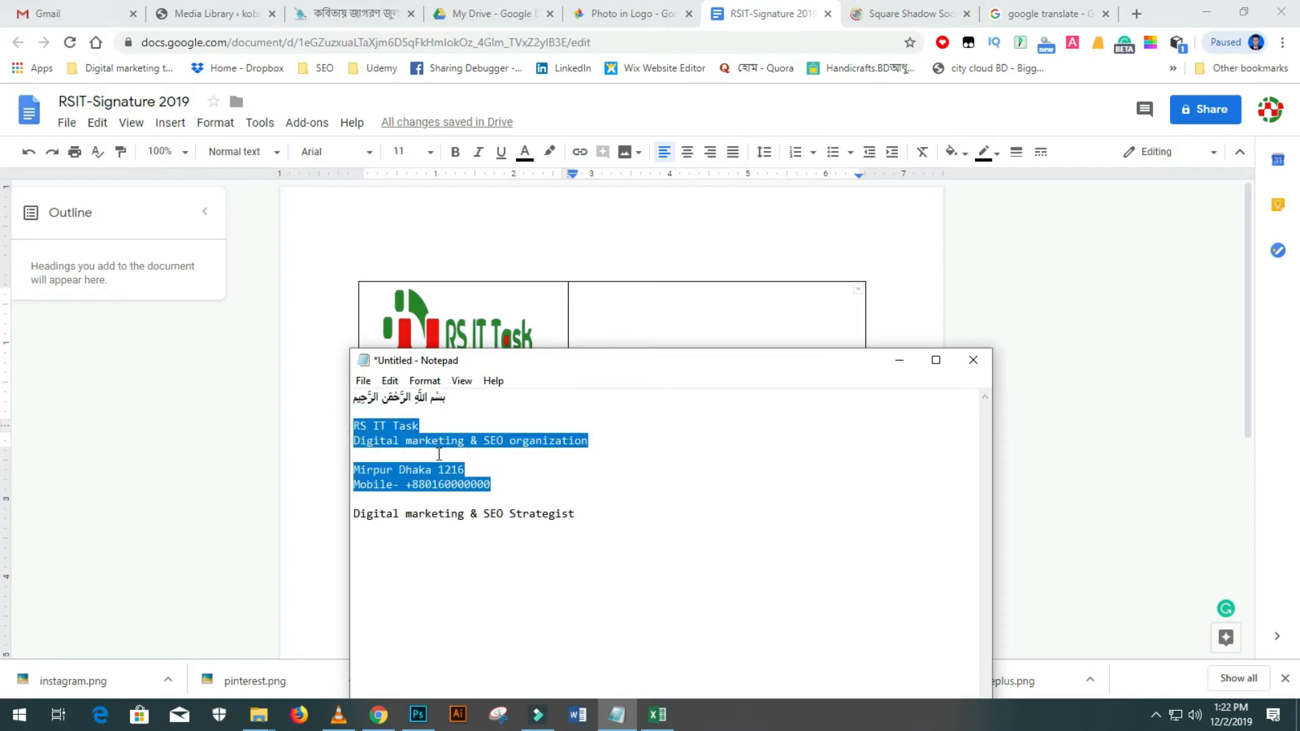
left_click(623, 333)
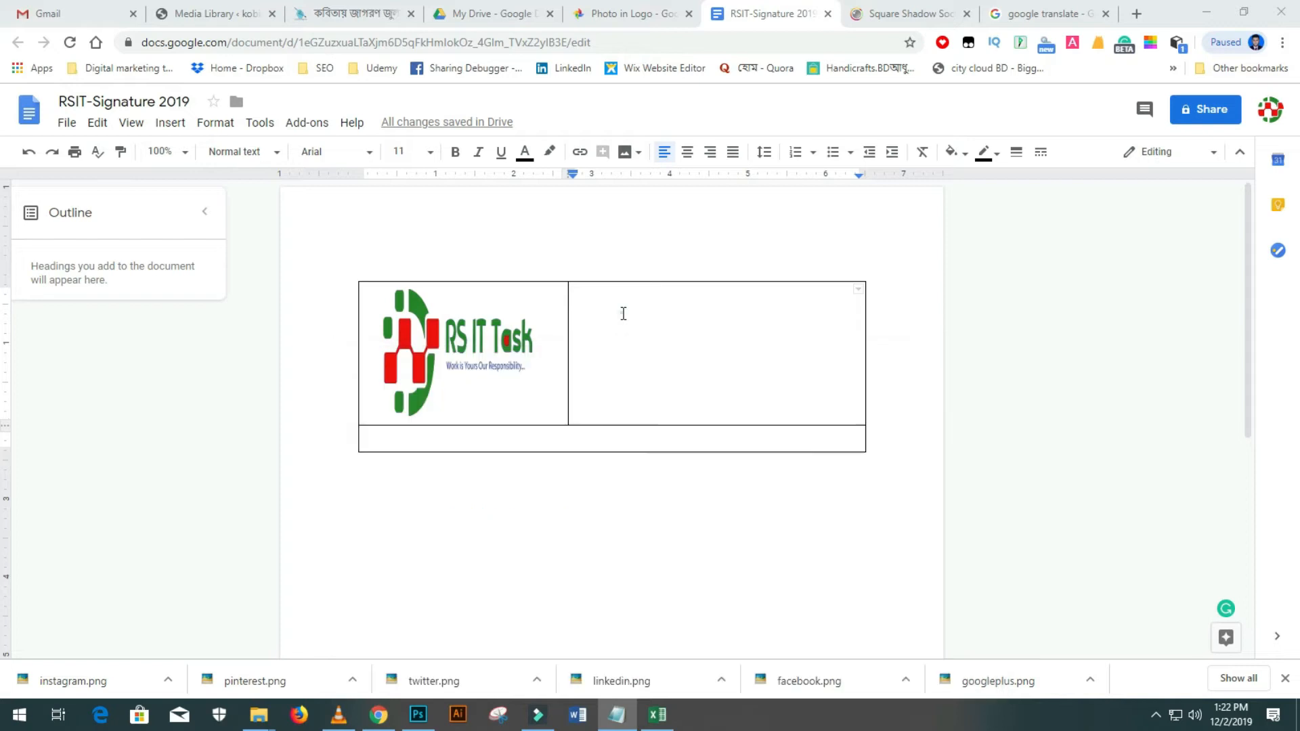
left_click(612, 315)
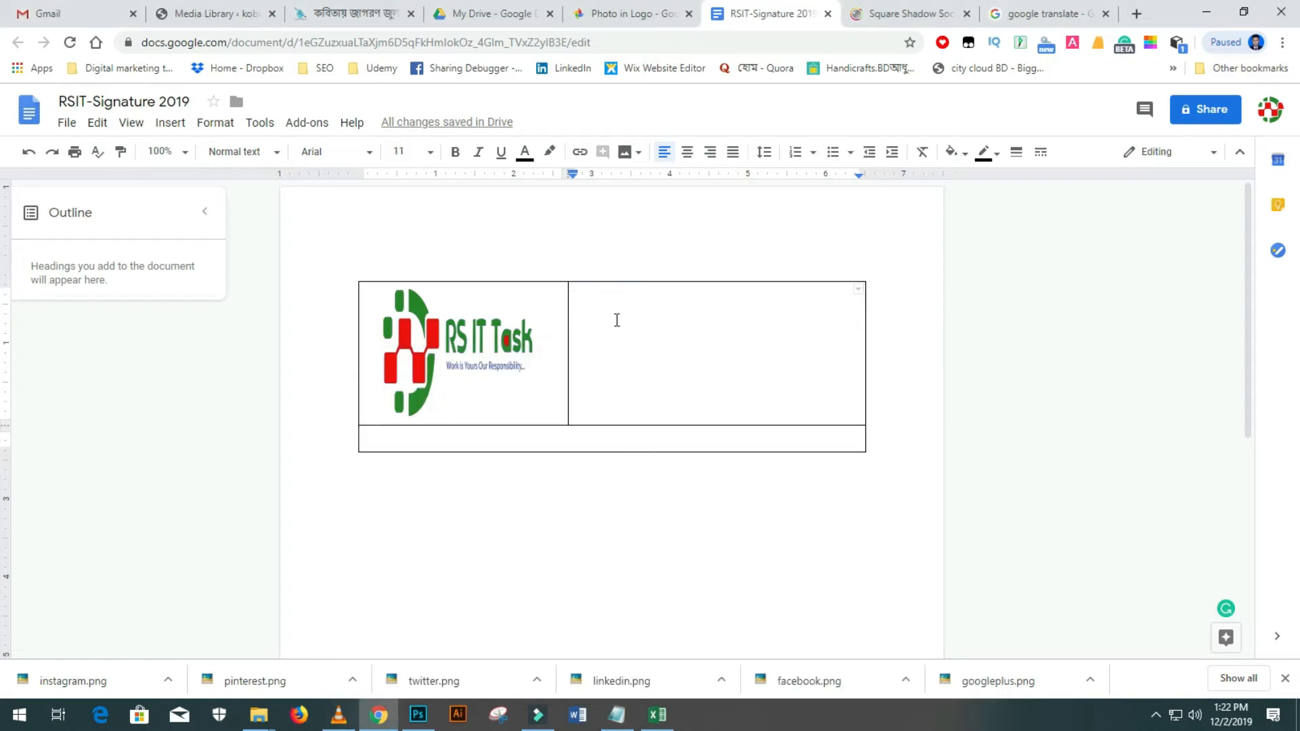
key("ctrl+v")
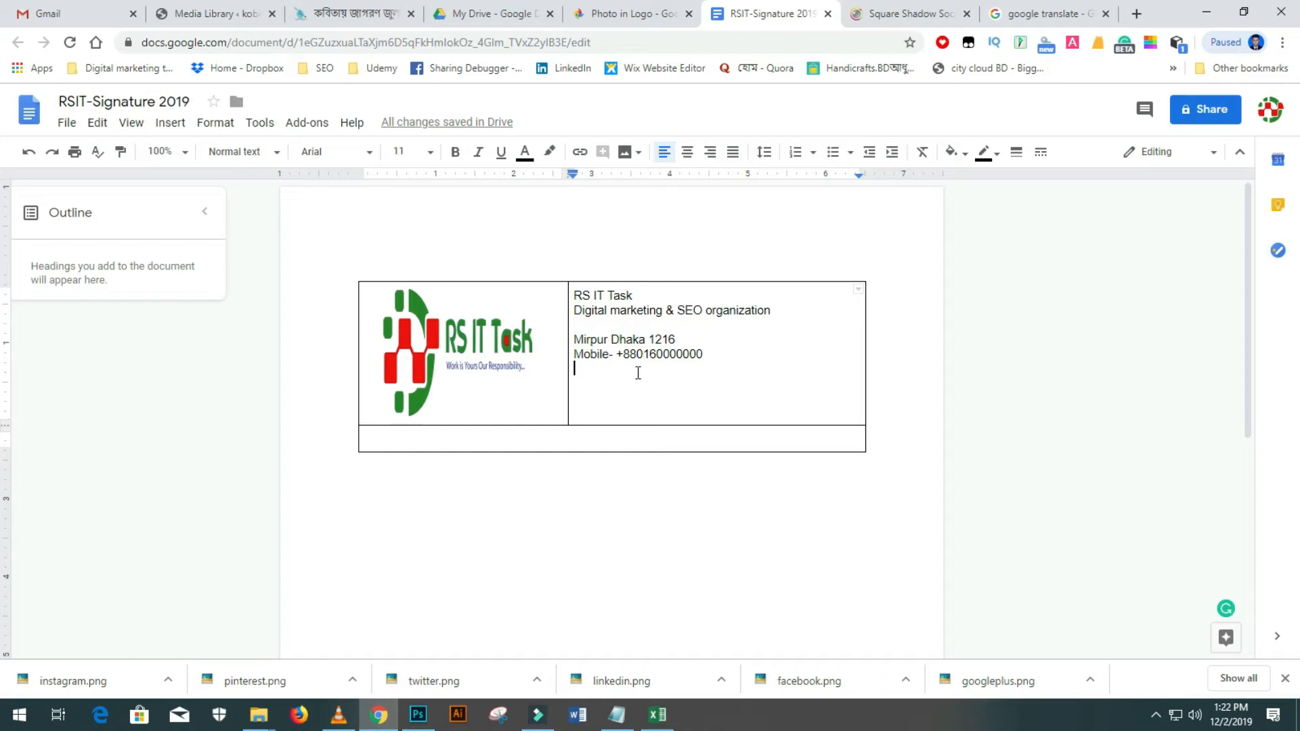
Make the "RS IT Task" line bold and the "Digital marketing & SEO organization" line bold italic.
triple_click(579, 296)
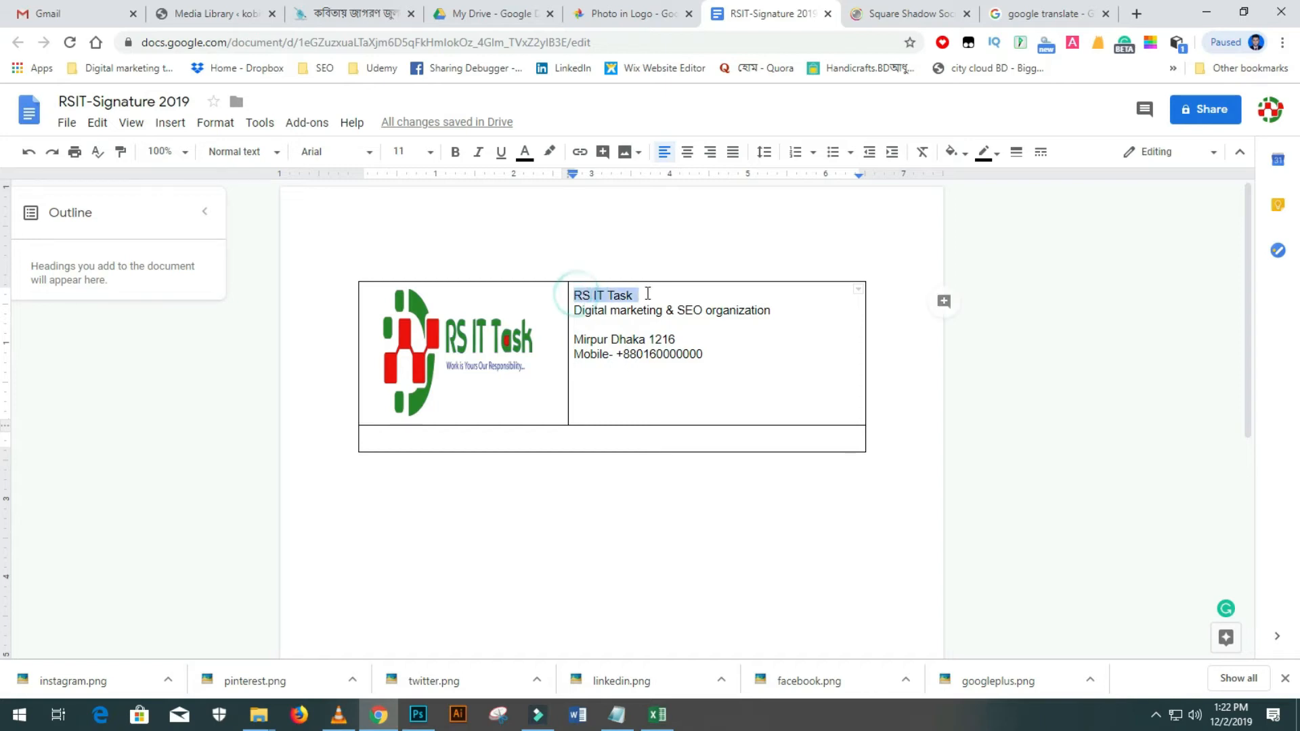
left_click(455, 152)
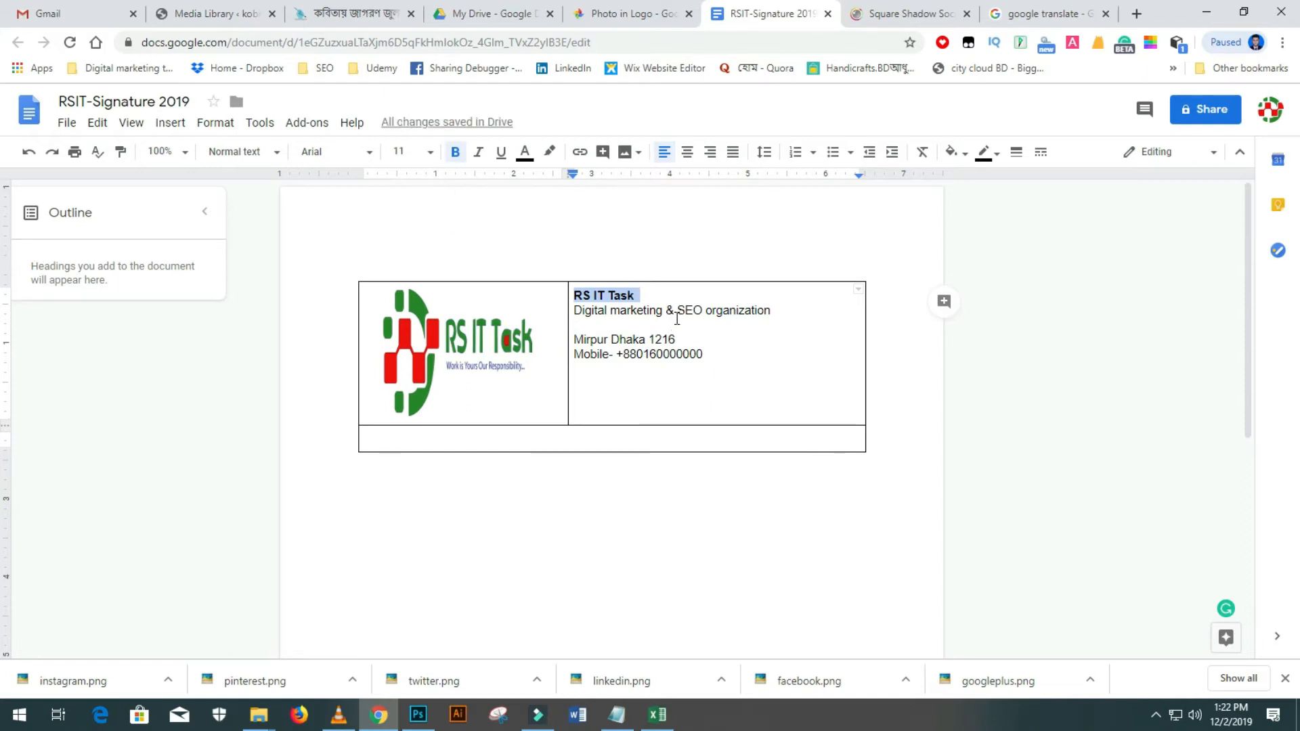
triple_click(595, 311)
left_click(455, 152)
left_click(478, 151)
Bold the "Mobile" label and the address line in the second cell.
left_click(707, 337)
left_click_drag(574, 354, 610, 350)
left_click(455, 152)
left_click(579, 338)
triple_click(579, 338)
left_click(455, 152)
left_click(622, 345)
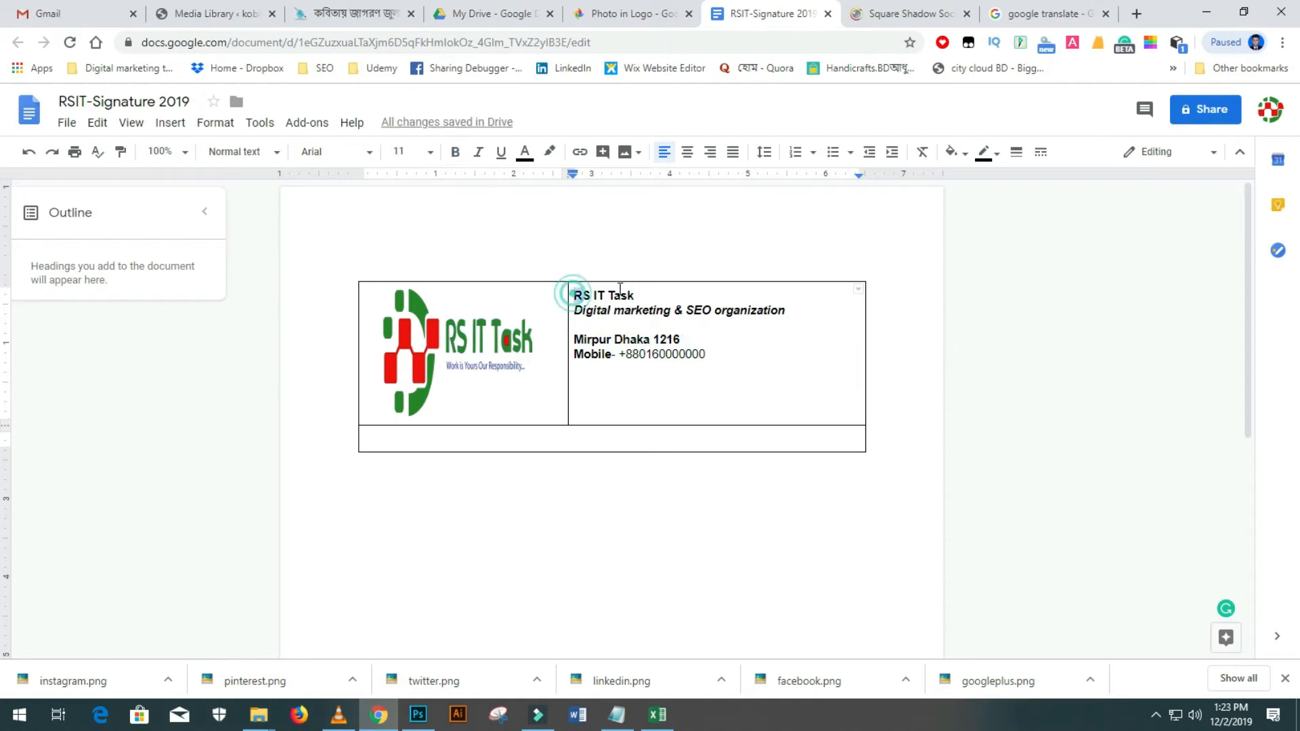
Set the "RS IT Task" line in the second cell to 14 pt and colour it dark green.
triple_click(575, 295)
left_click(430, 152)
left_click(406, 311)
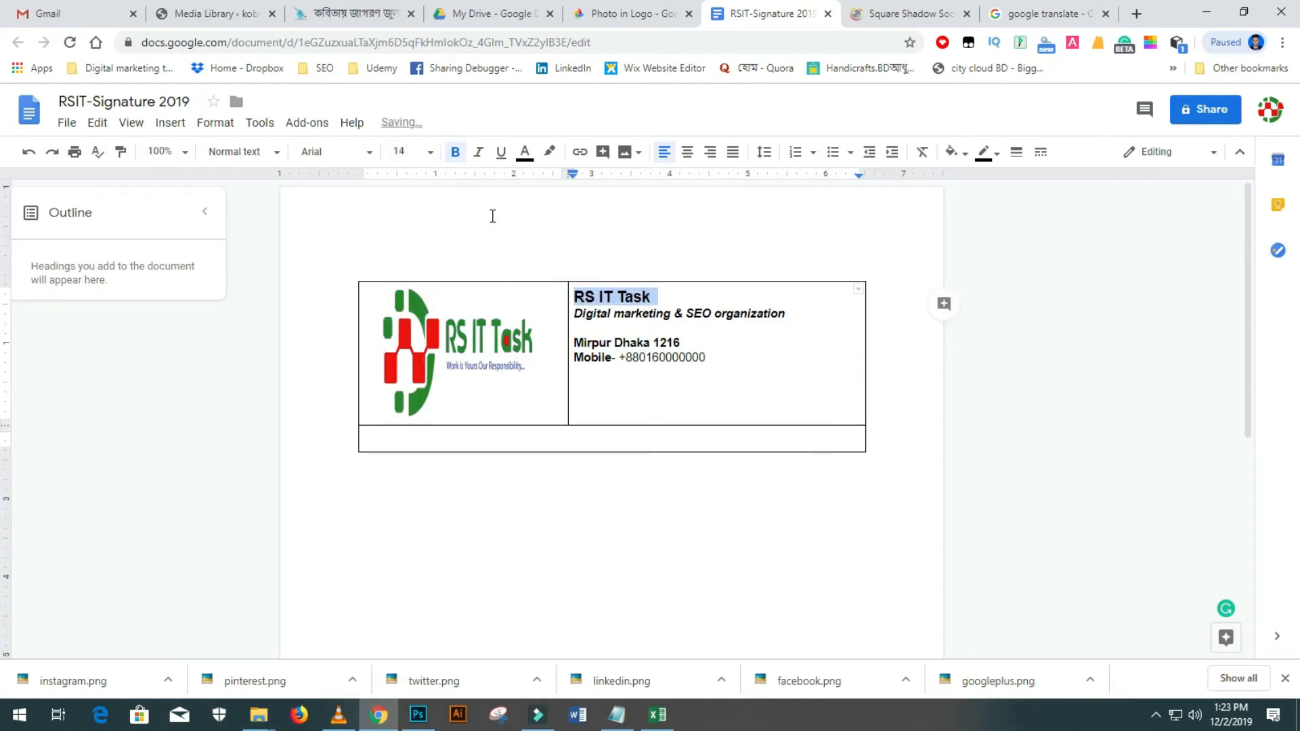
left_click(524, 152)
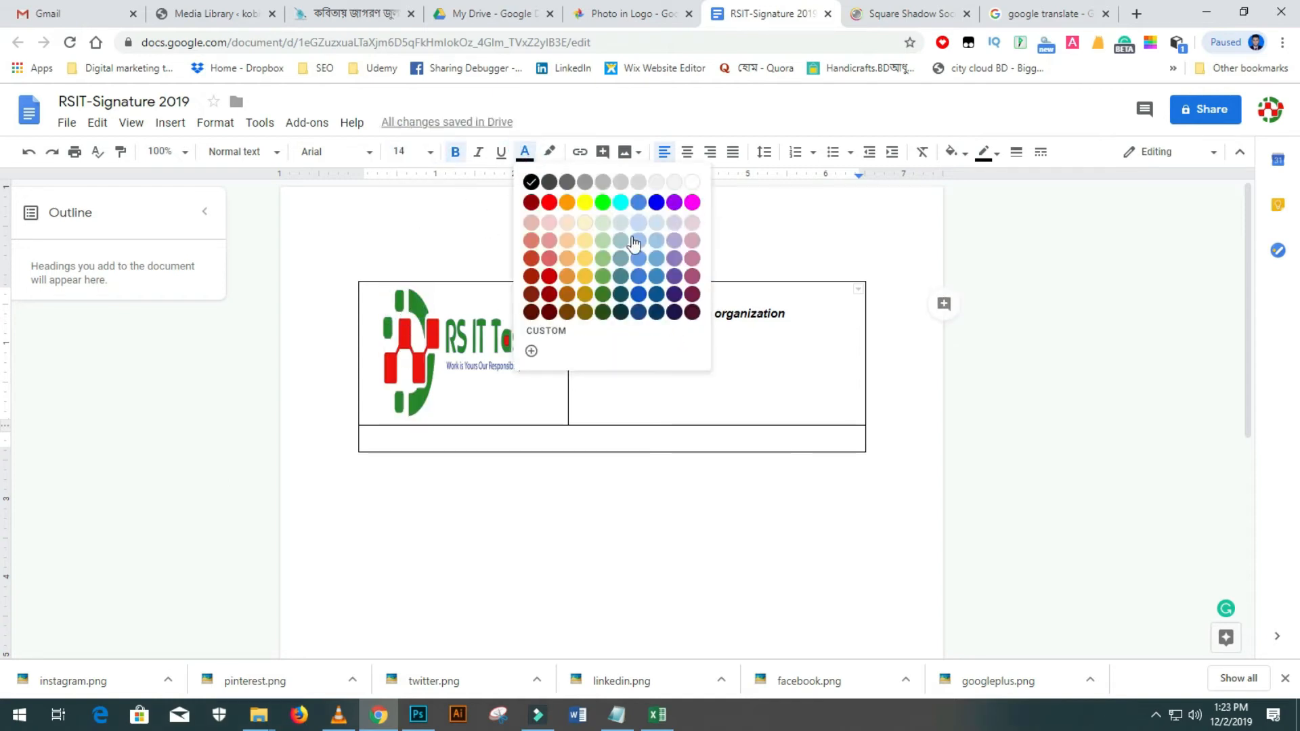
left_click(604, 295)
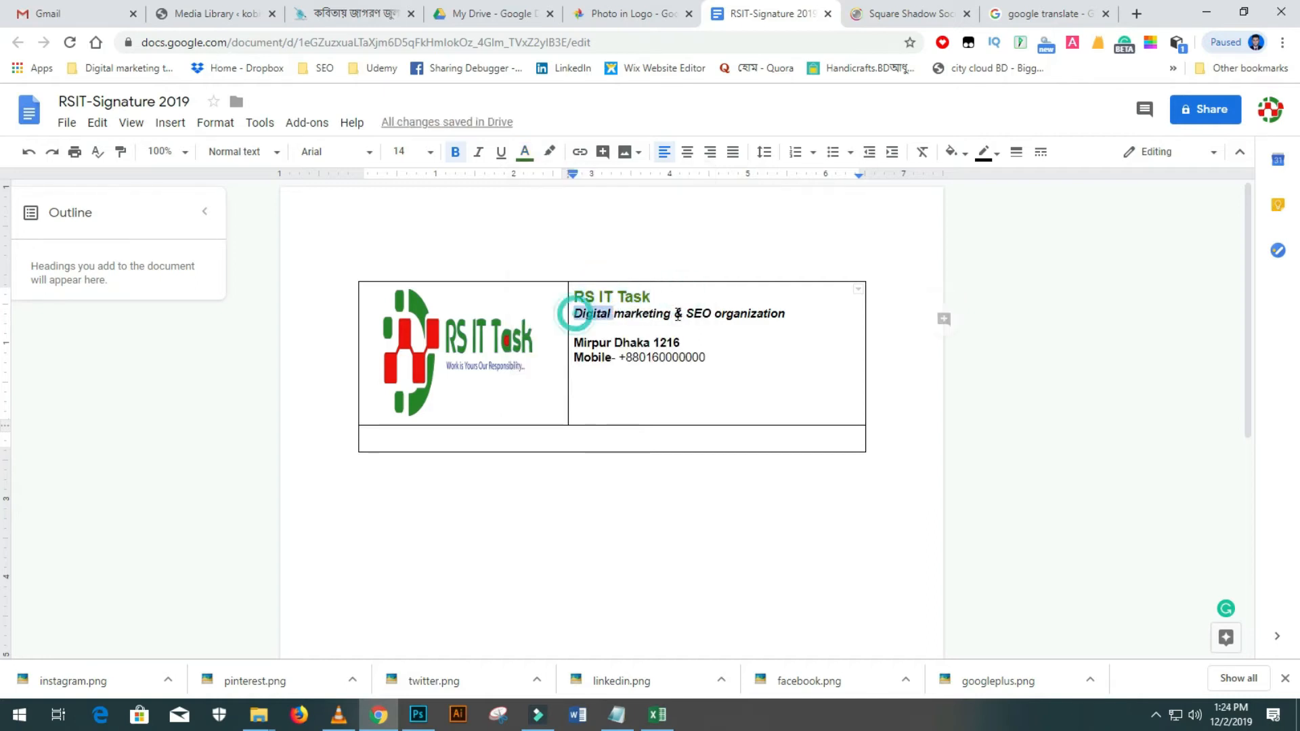
Set the "Digital marketing & SEO organization" line to 12 pt and colour it blue.
triple_click(574, 313)
left_click(430, 151)
left_click(405, 285)
left_click(525, 151)
left_click(665, 205)
Colour the "Mobile-" label cyan, leaving out the phone number.
left_click(631, 352)
left_click_drag(619, 357, 573, 358)
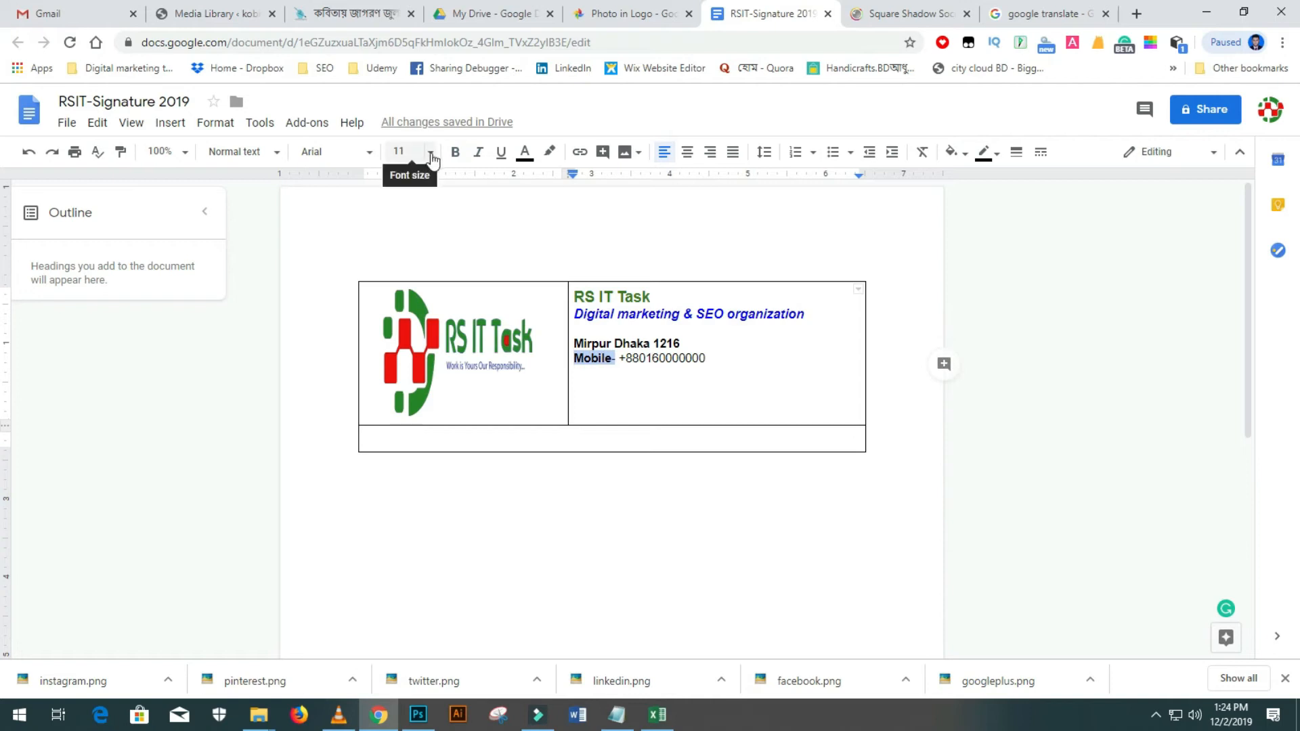
left_click(525, 152)
left_click(620, 202)
left_click(664, 379)
key("Return")
type("Our Trending Post:")
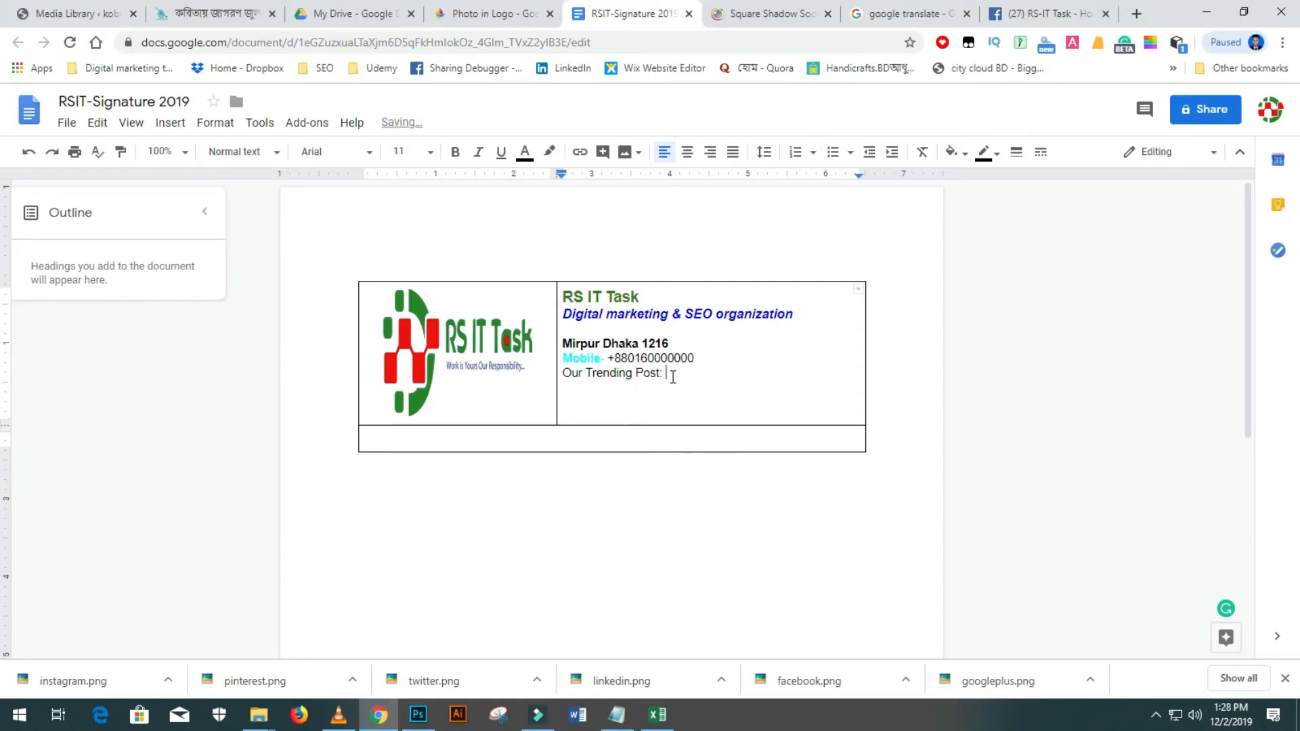
right_click(671, 372)
left_click(723, 360)
right_click(644, 467)
left_click(677, 343)
left_click(882, 467)
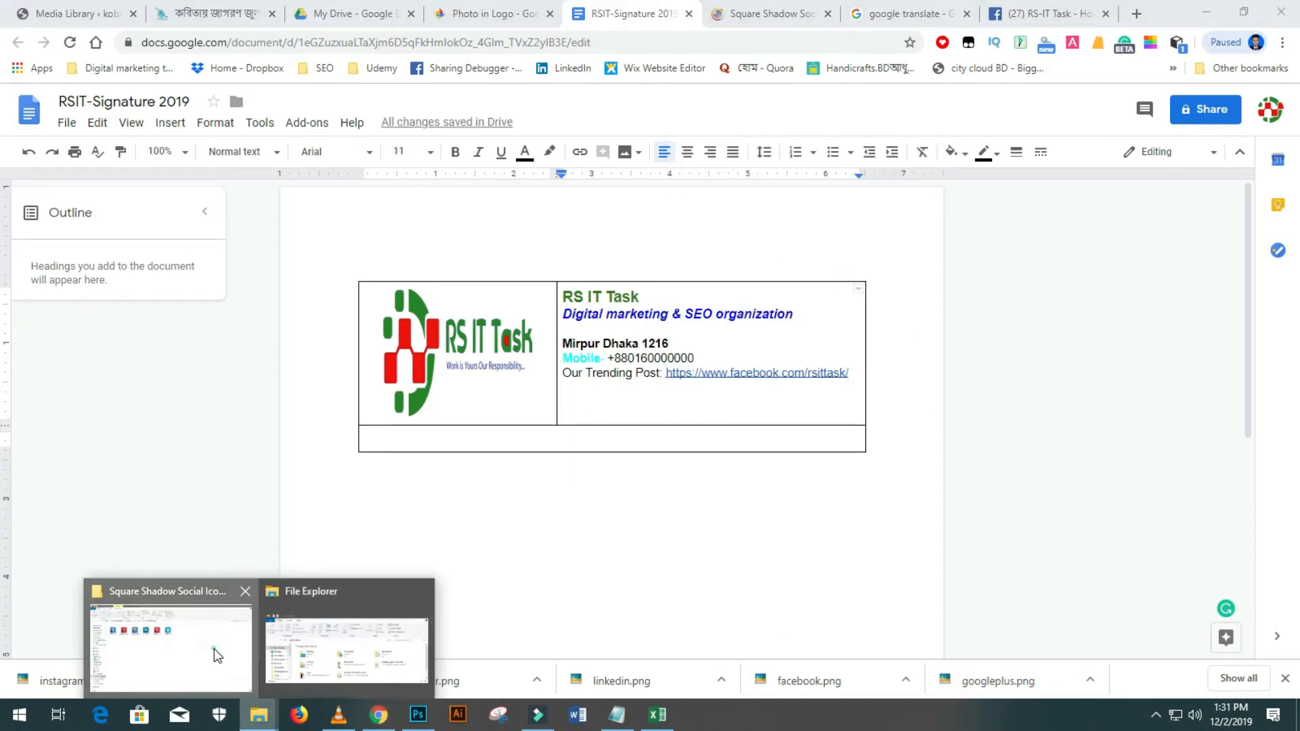
Check the downloaded icons in the Square Shadow Social Icons folder and their source page on Softicons.
left_click(214, 648)
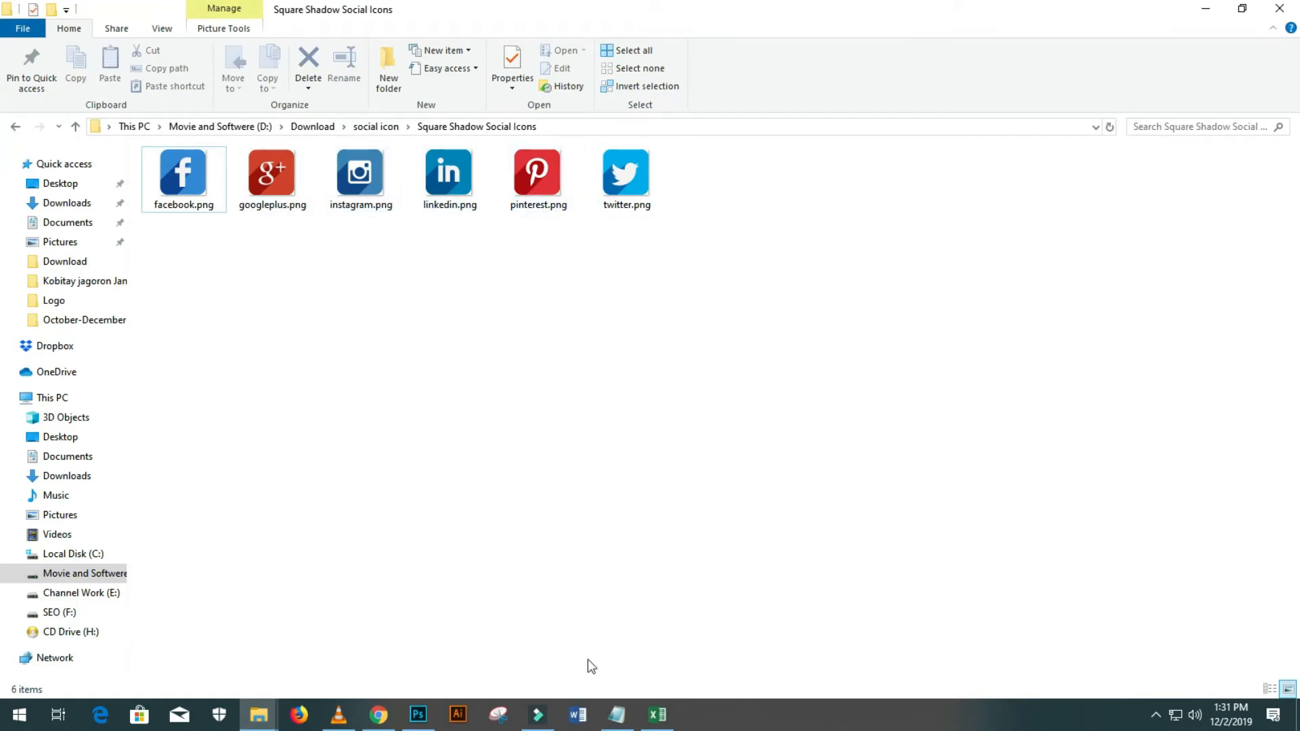
left_click(378, 714)
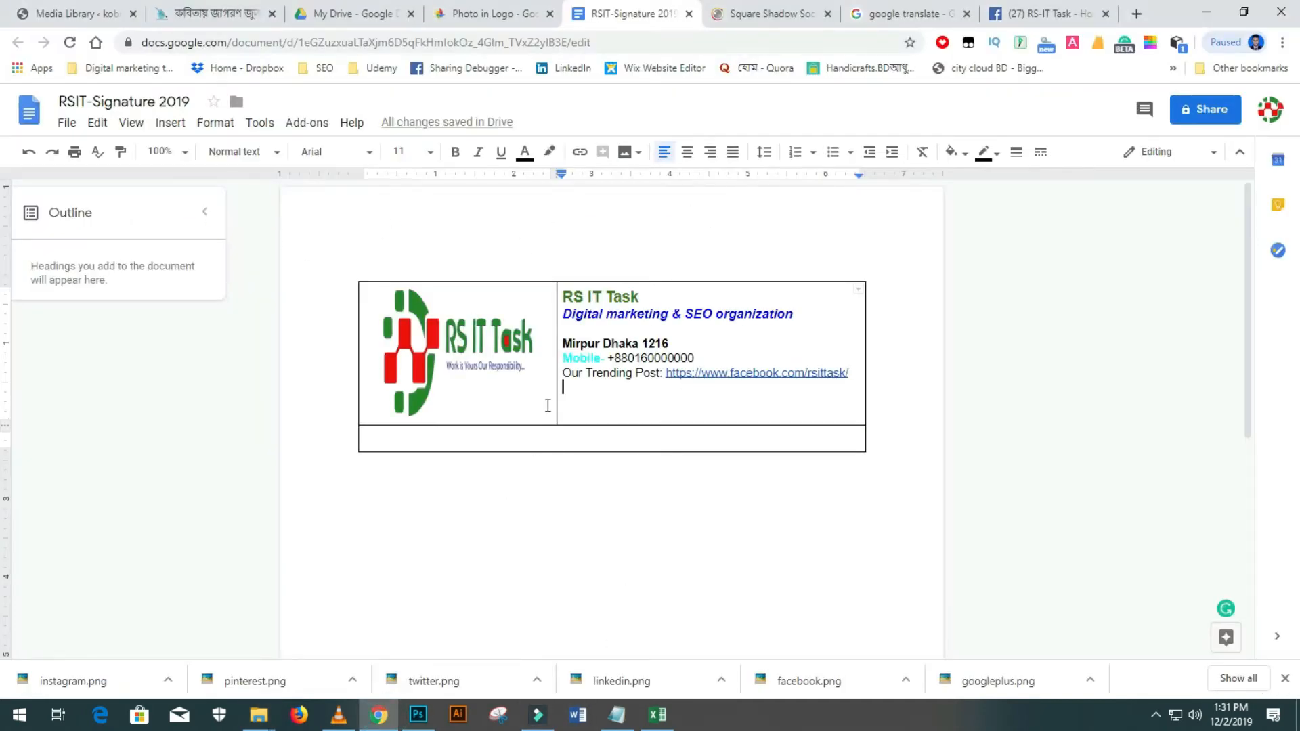
left_click(762, 15)
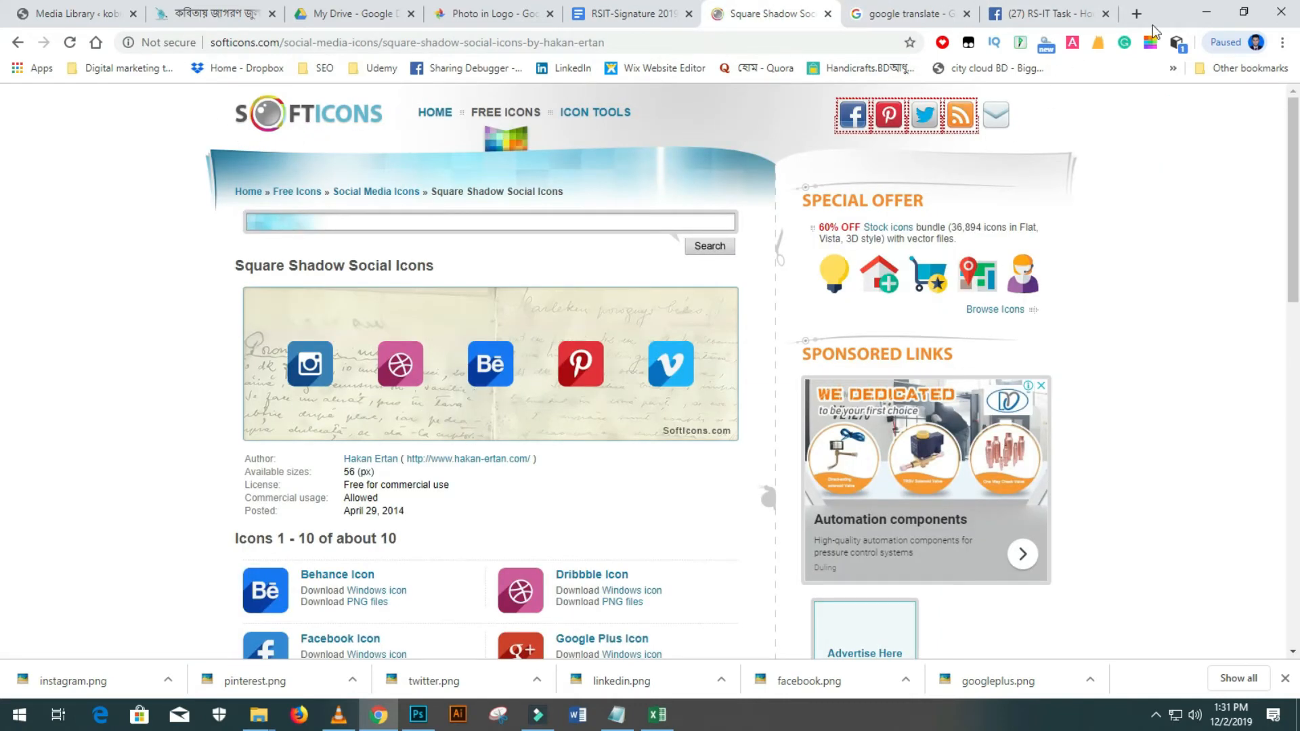
Switch to Google Photos and create a new album titled "Social icon".
left_click(488, 14)
left_click(31, 111)
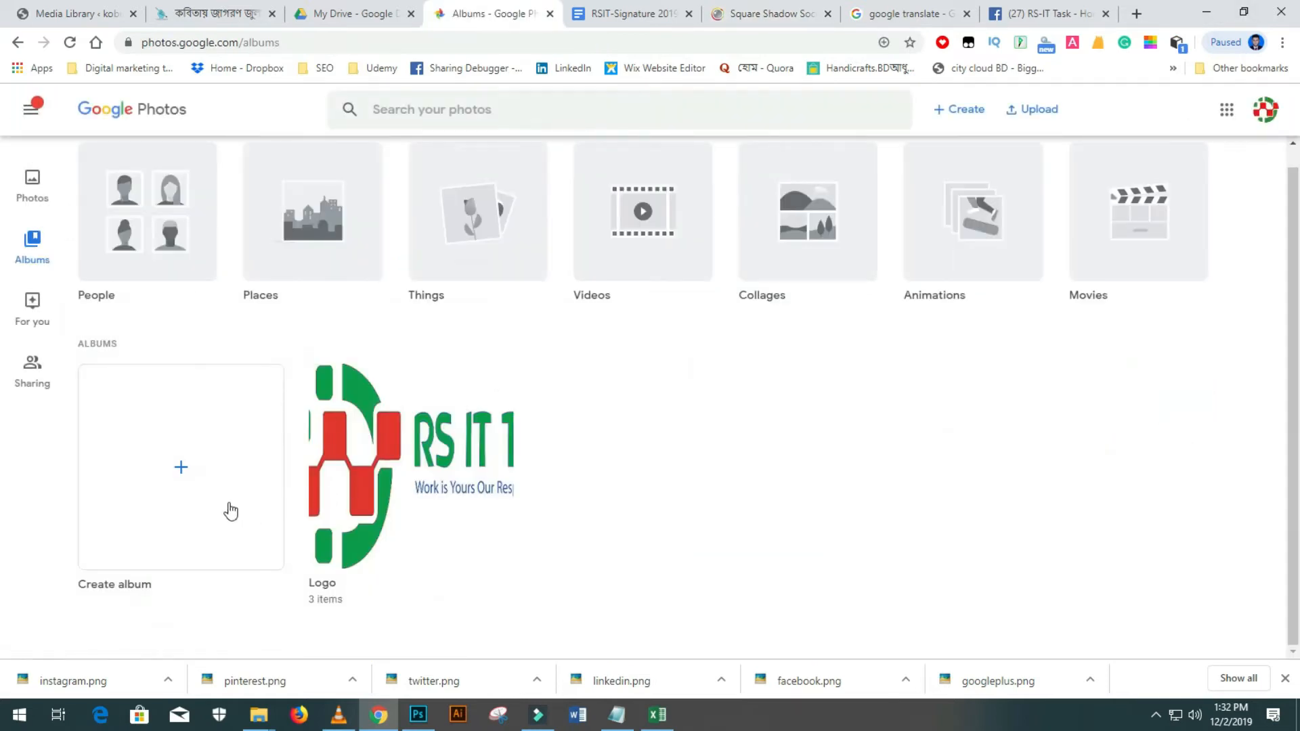
left_click(182, 467)
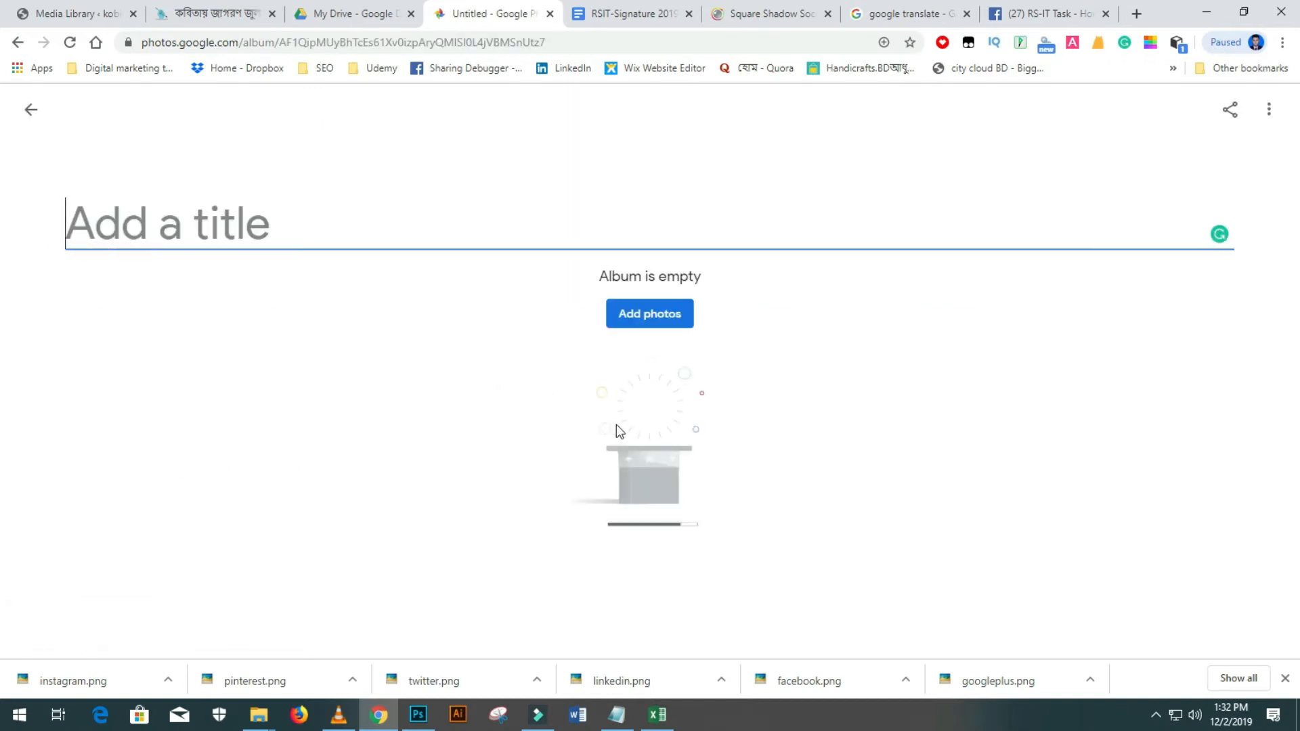
type("Social icon")
Add the Facebook, Instagram, LinkedIn, Pinterest and Twitter icon files from the computer to the "Social icon" album.
left_click(649, 315)
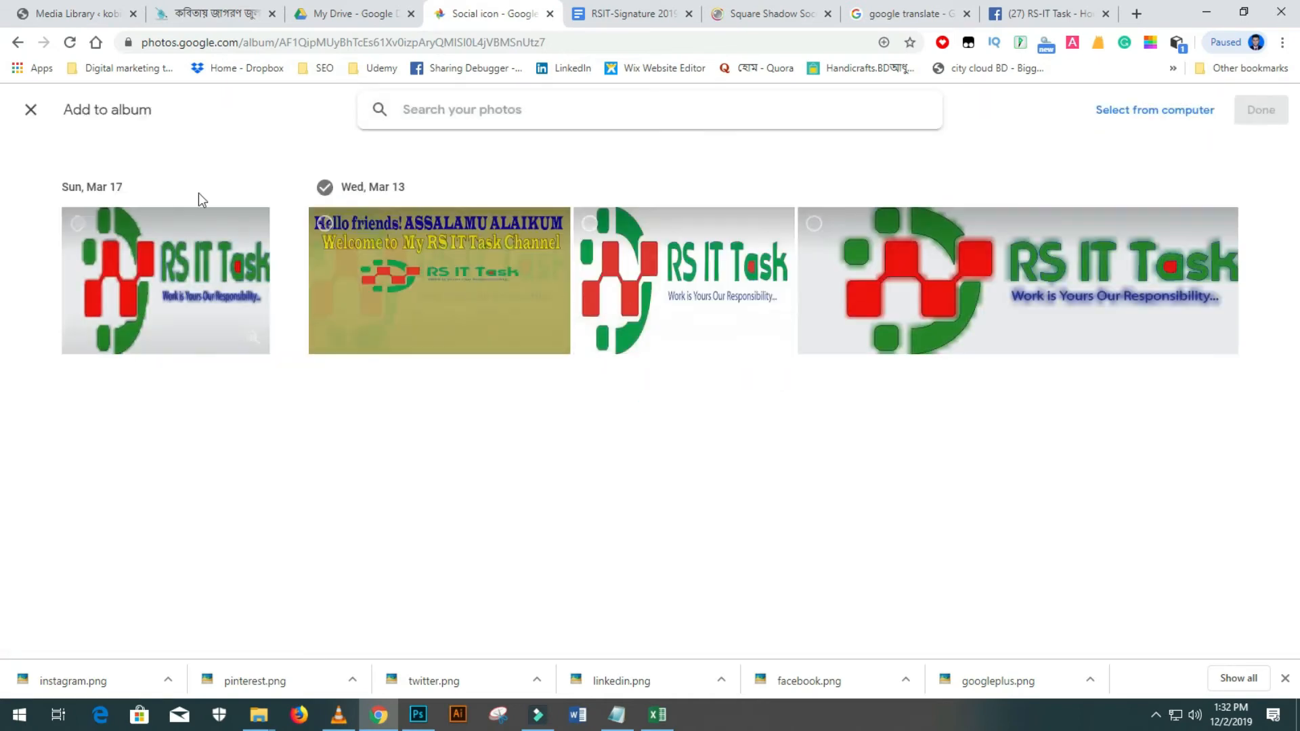
left_click(1159, 111)
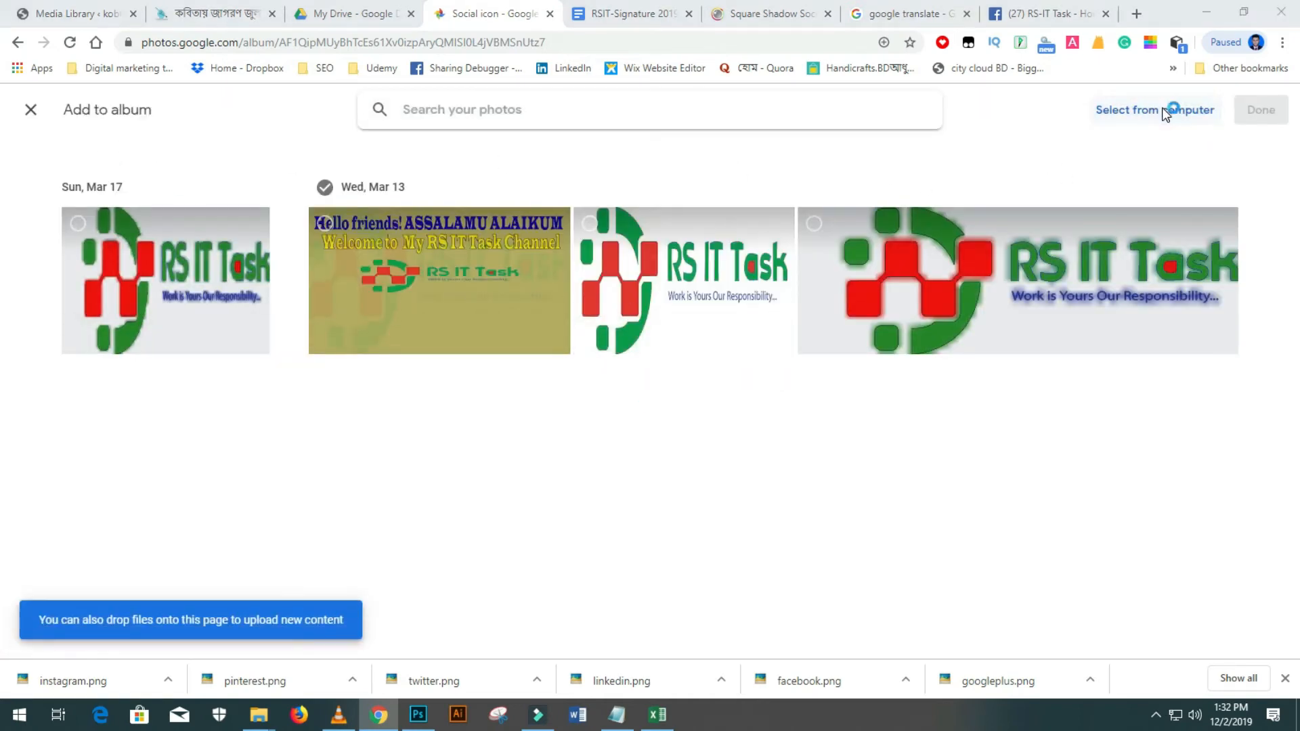
left_click(742, 291)
left_click(940, 291, "ctrl")
left_click(1039, 291, "ctrl")
left_click(1138, 291, "ctrl")
left_click(742, 386, "ctrl")
left_click(1064, 514)
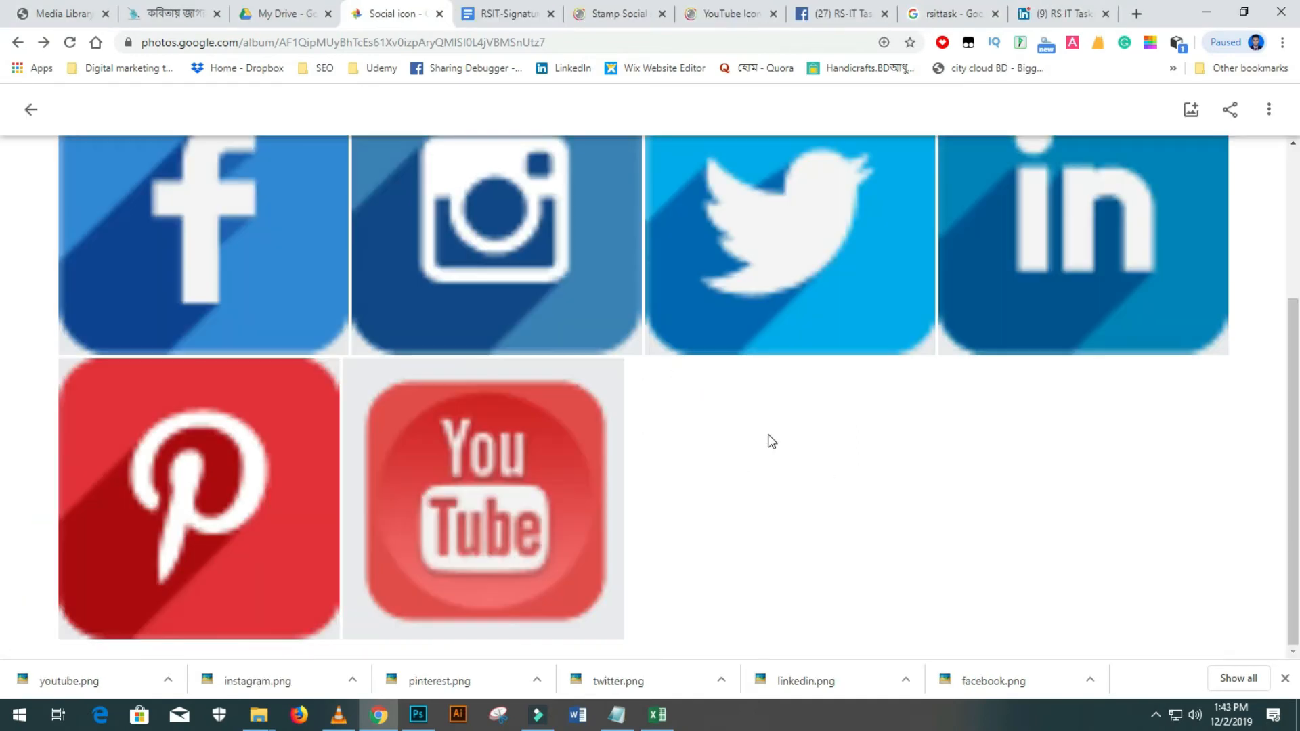
left_click(30, 109)
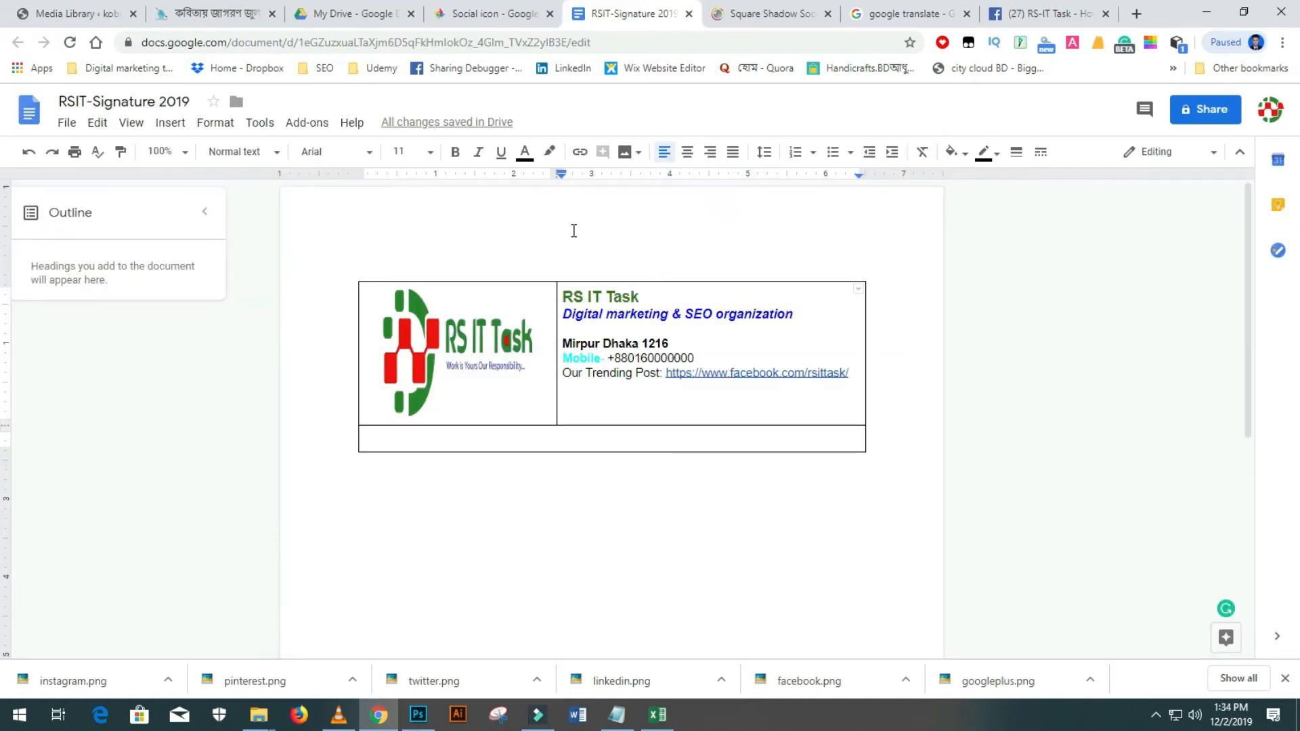
Insert the Facebook icon from the Google Photos "Social icon" album below the trending post line and shrink it slightly.
left_click(170, 123)
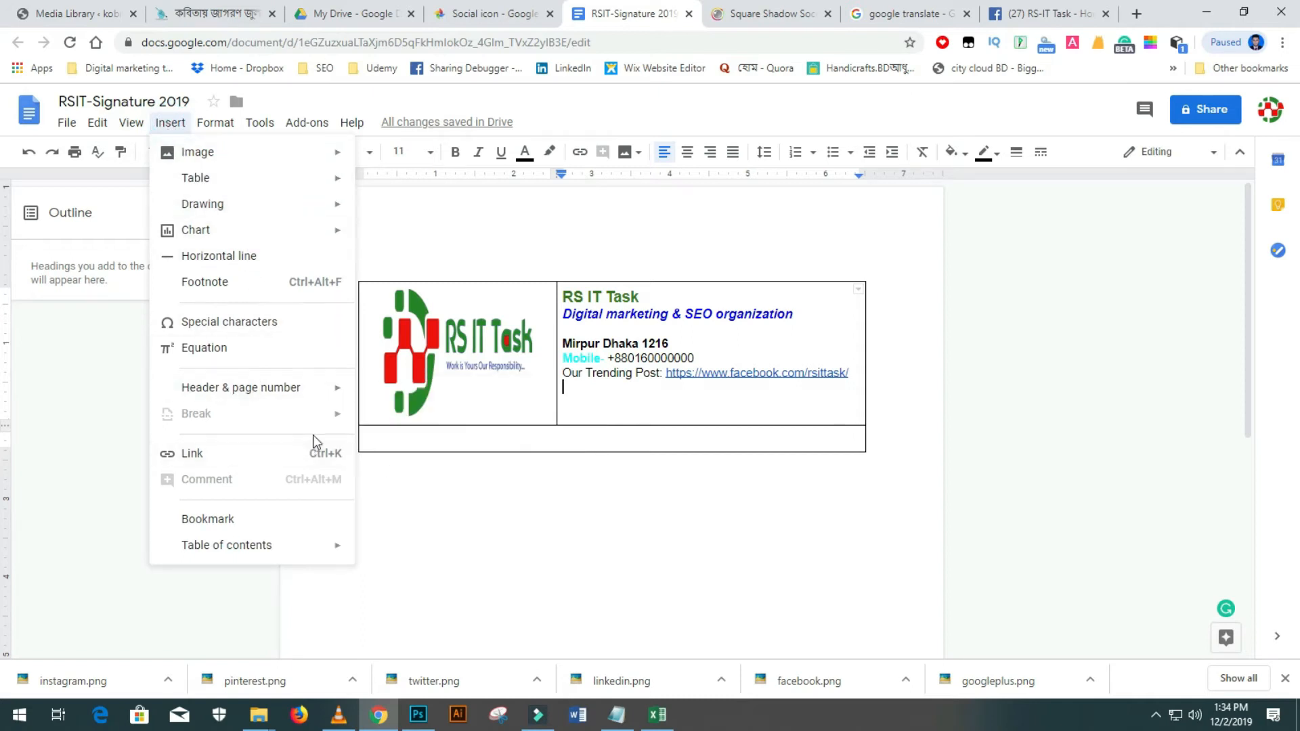
mouse_move(203, 152)
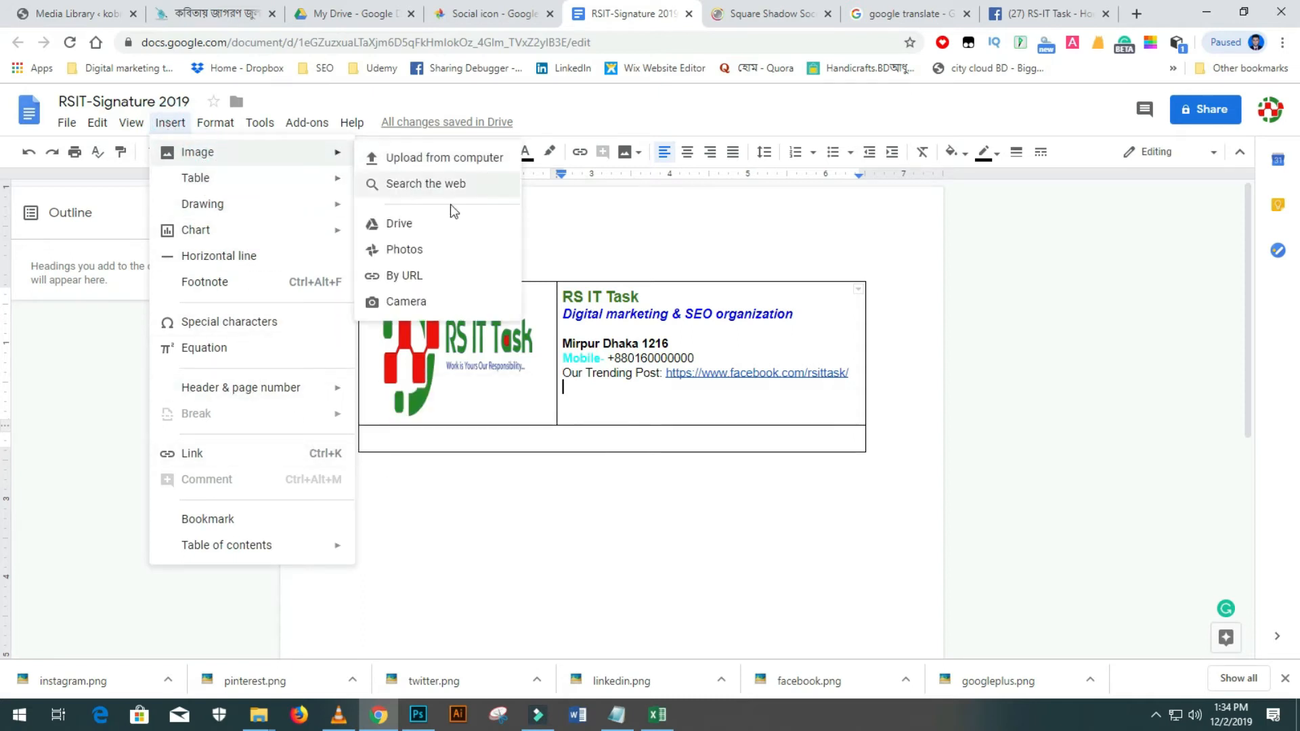
left_click(395, 248)
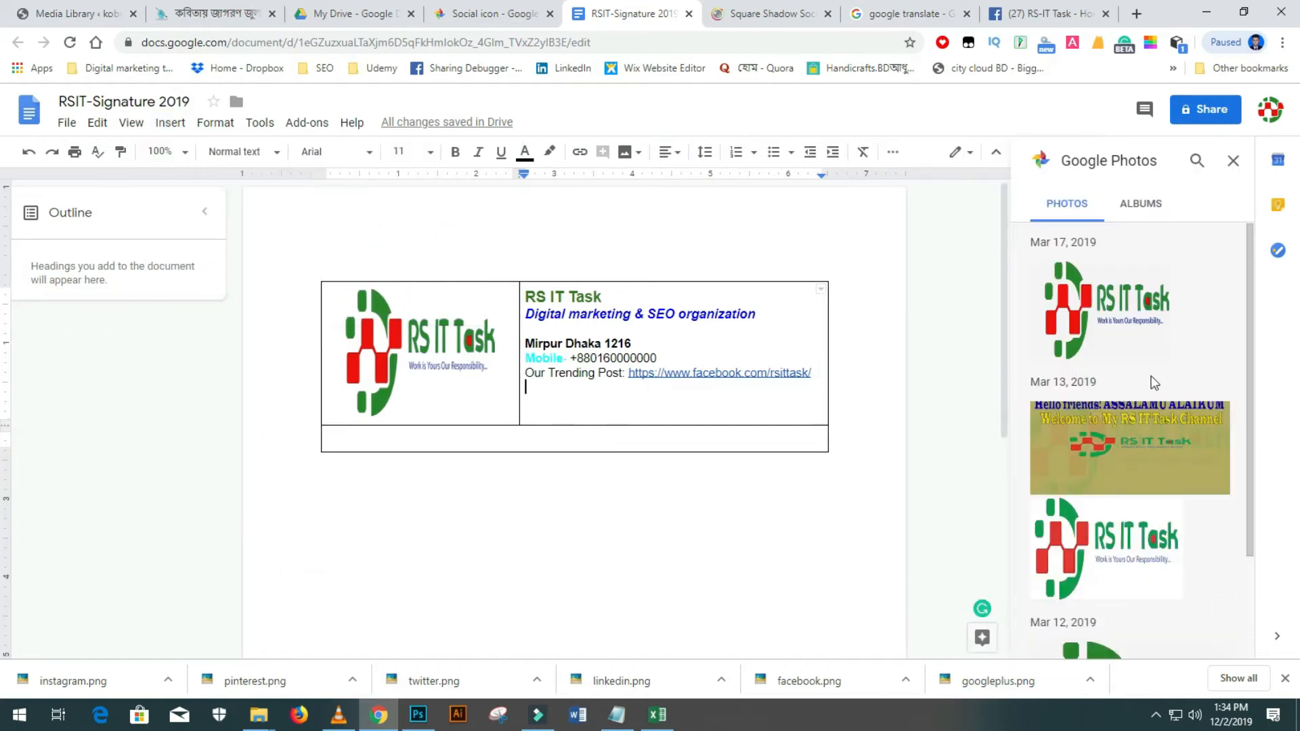
left_click(1140, 203)
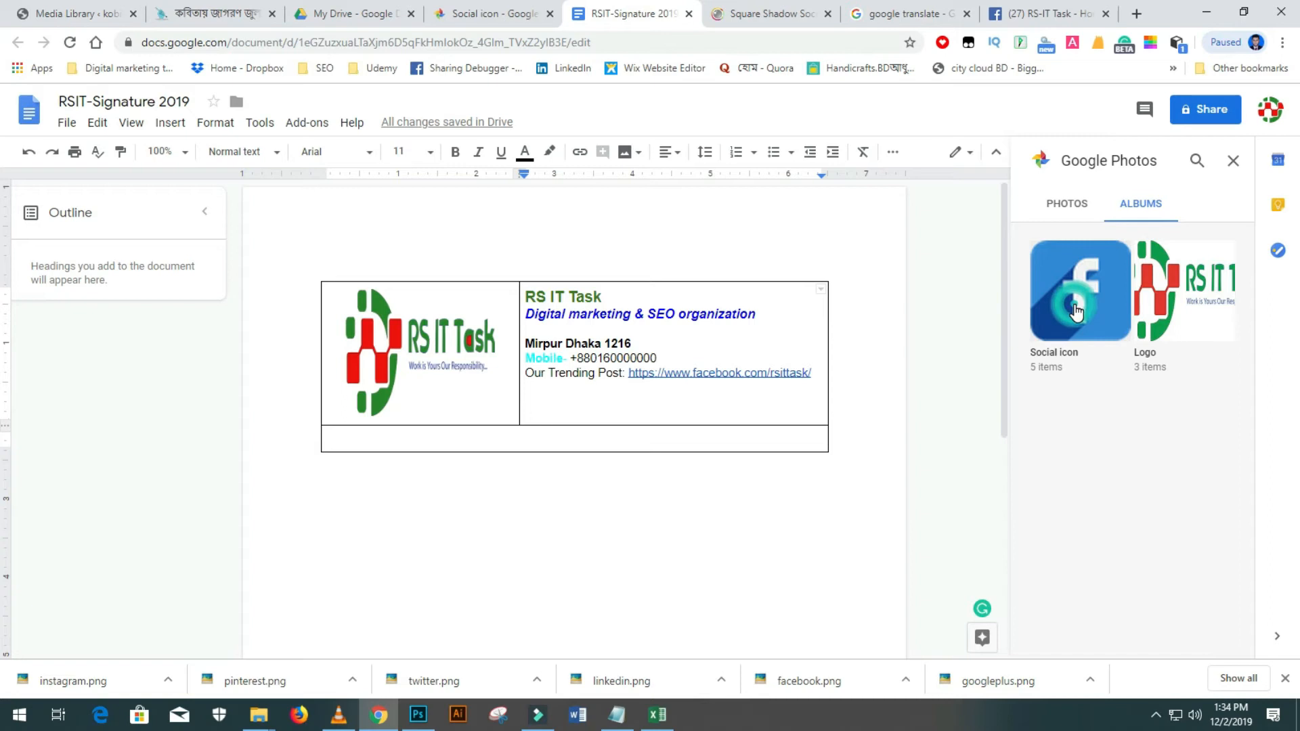
left_click(1059, 353)
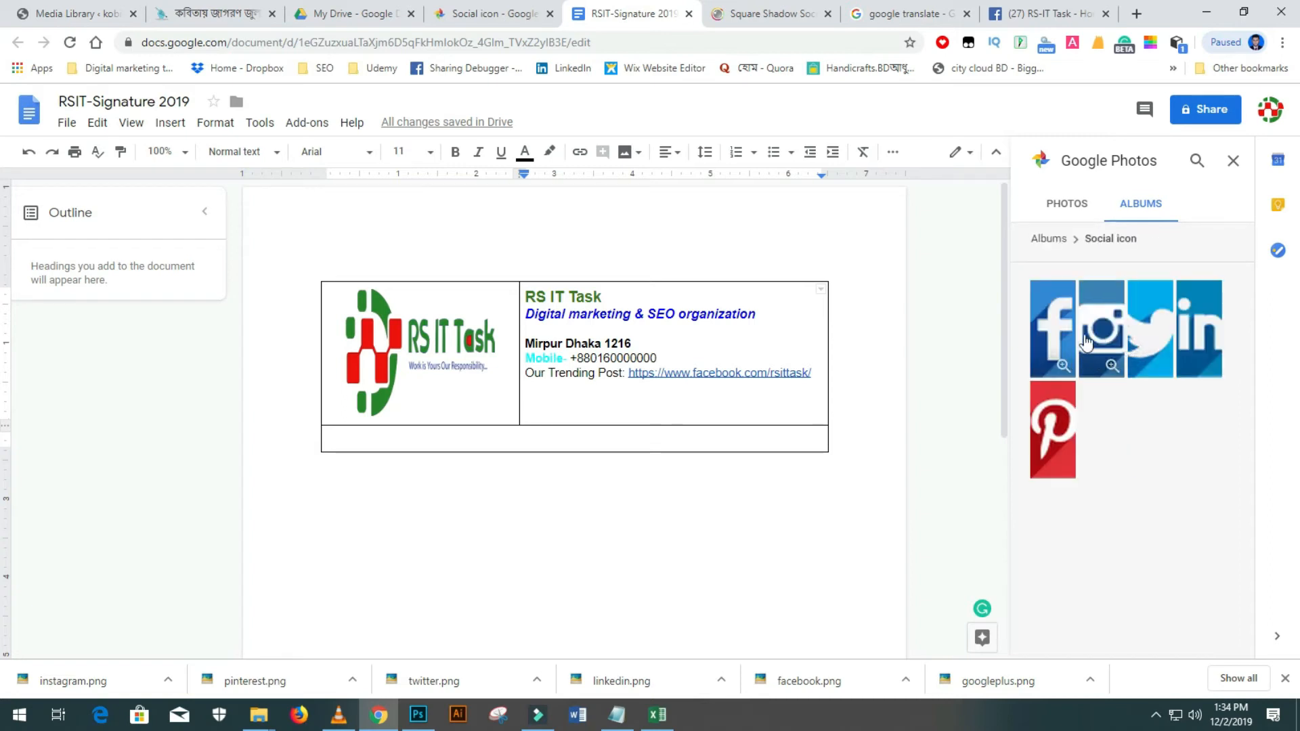
left_click(1060, 325)
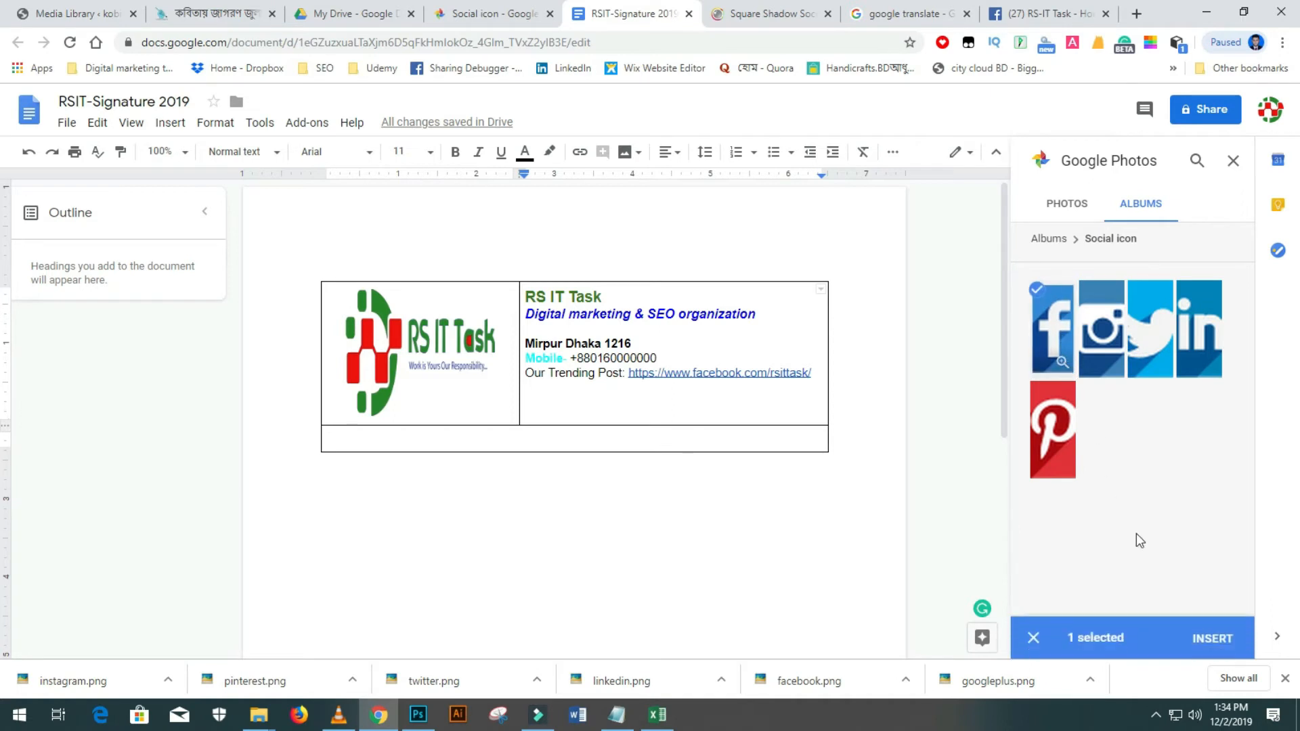
left_click(1215, 638)
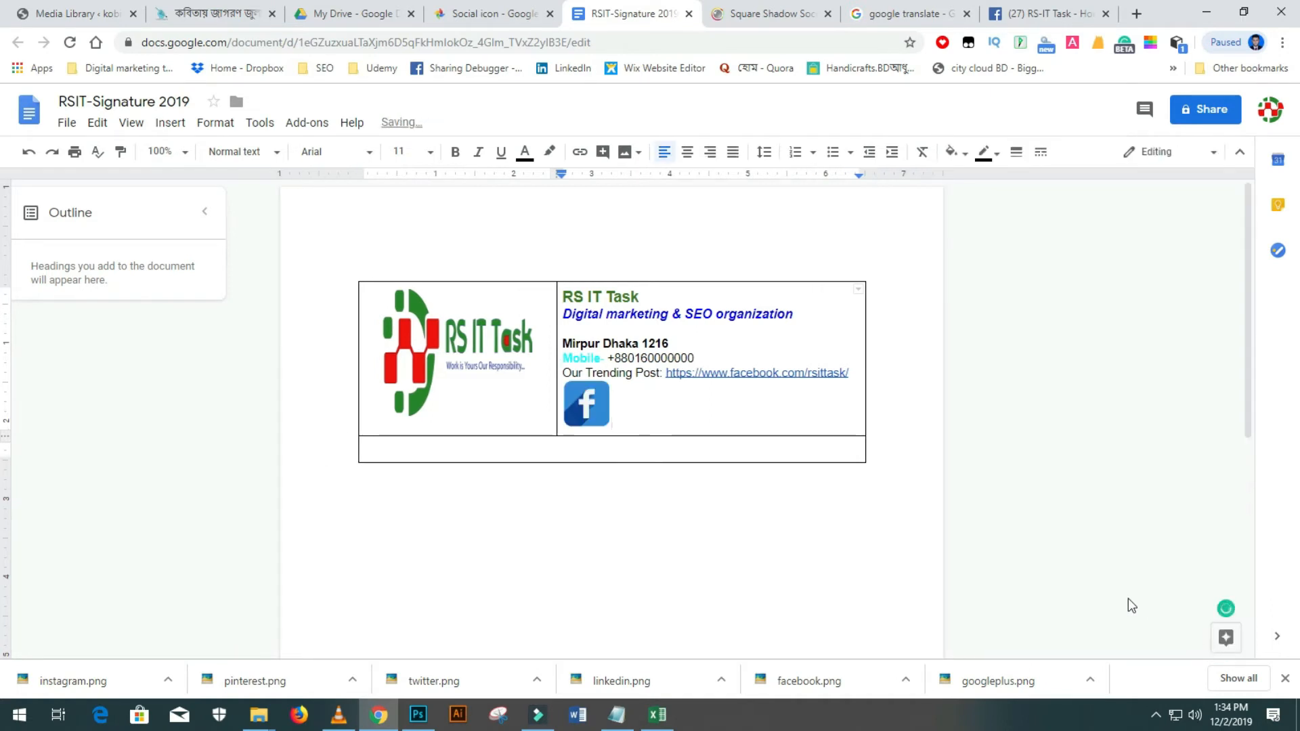
left_click(599, 406)
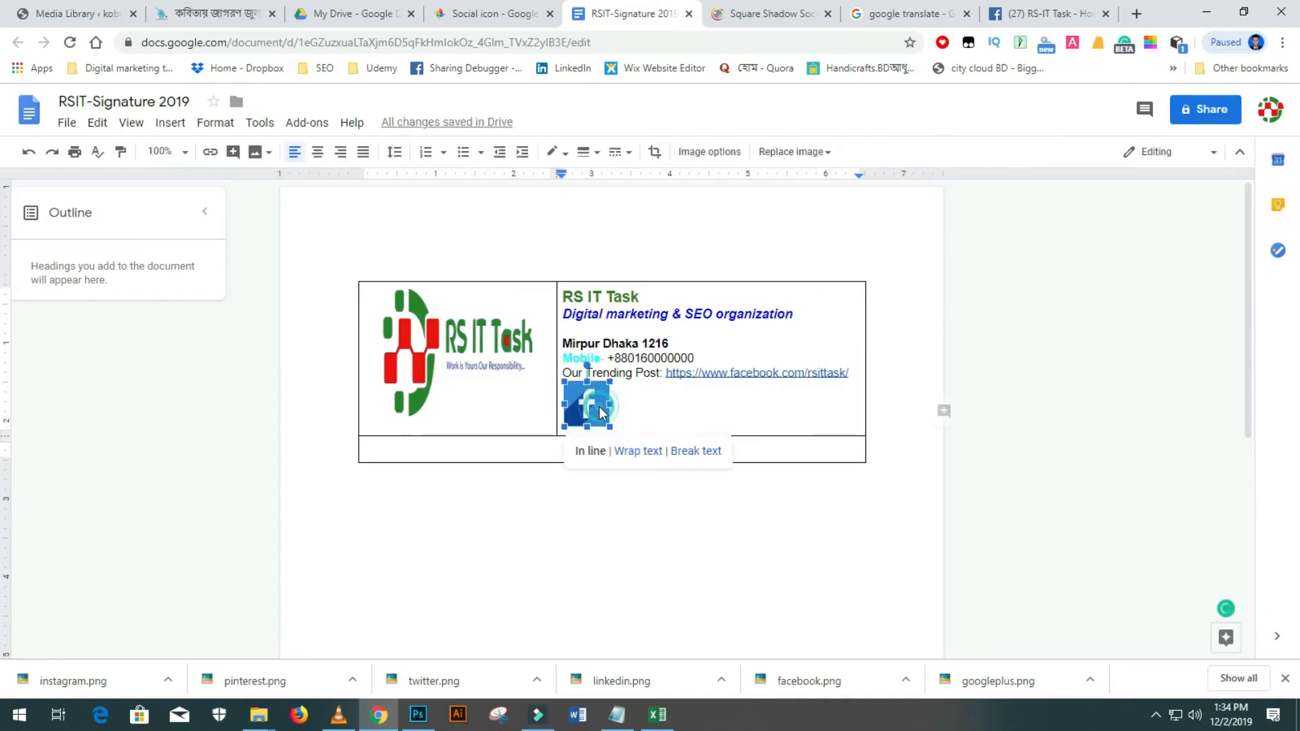
left_click_drag(609, 424, 602, 417)
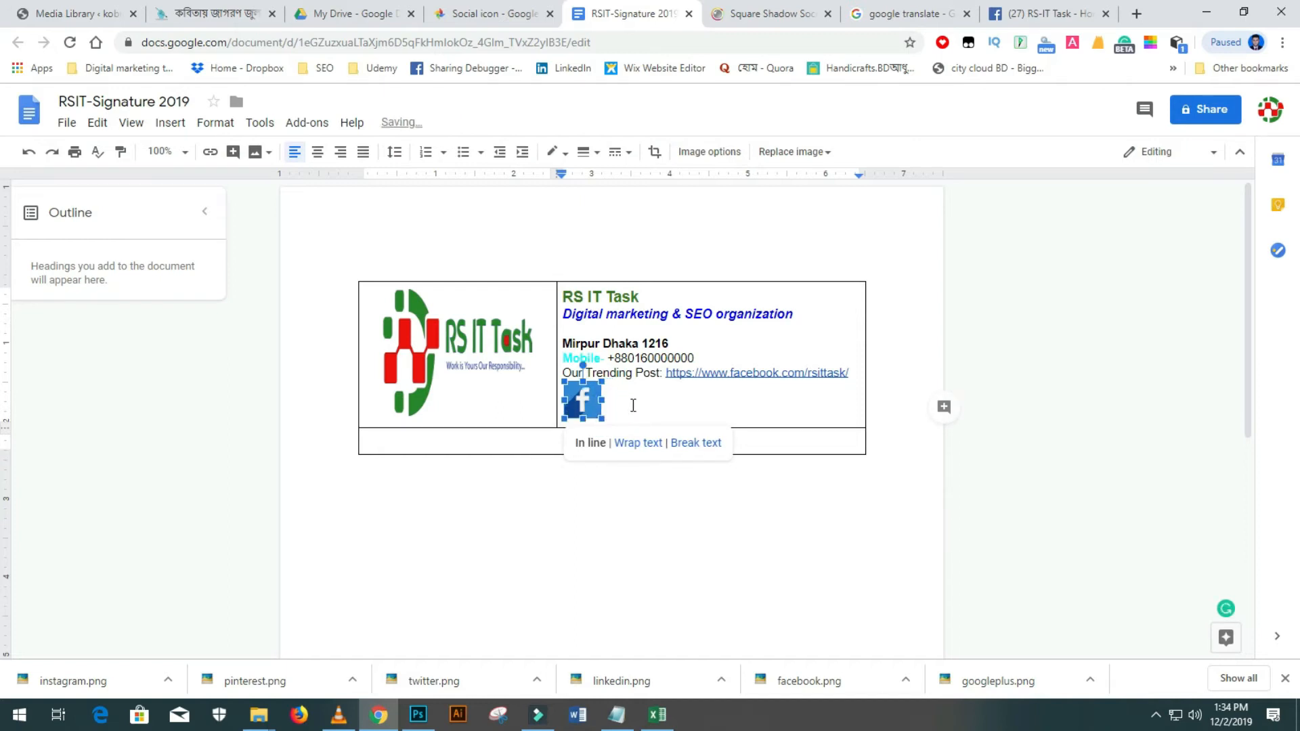
Insert the Twitter icon from the Google Photos "Social icon" album after the Facebook icon and shrink it to match.
left_click(633, 405)
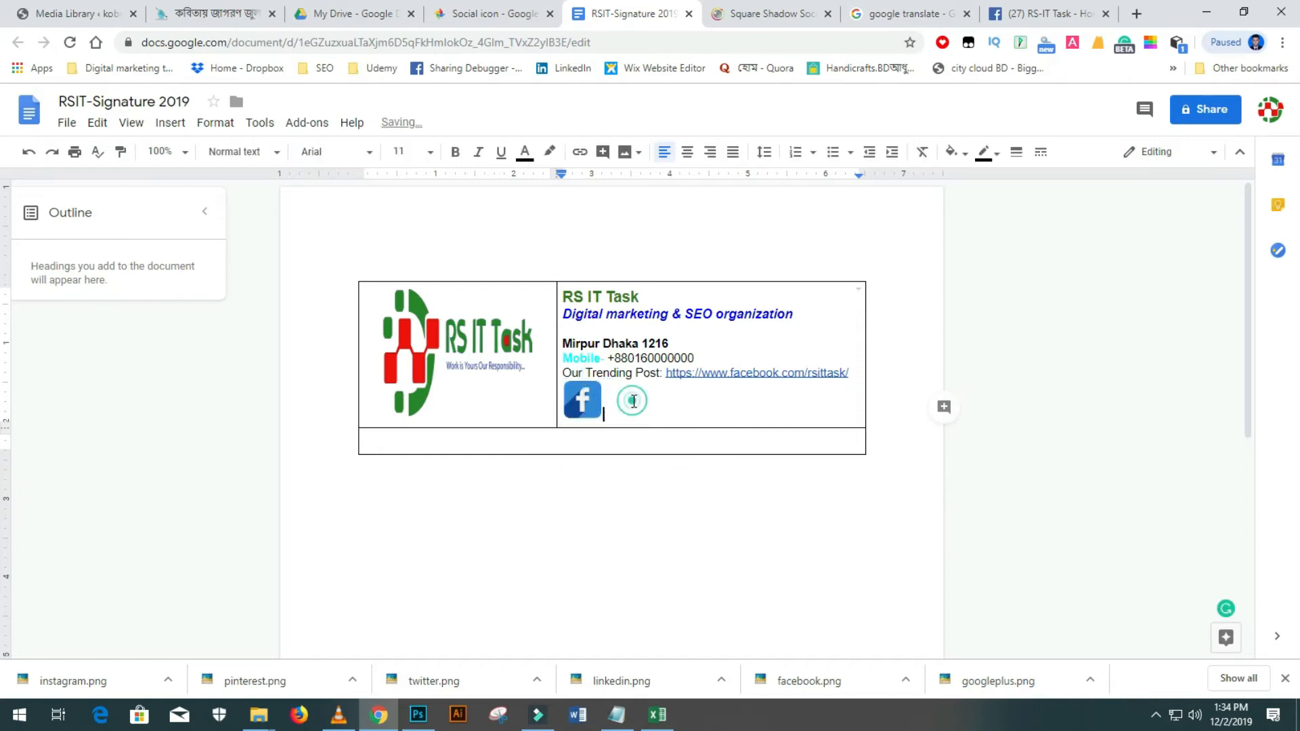
left_click(623, 157)
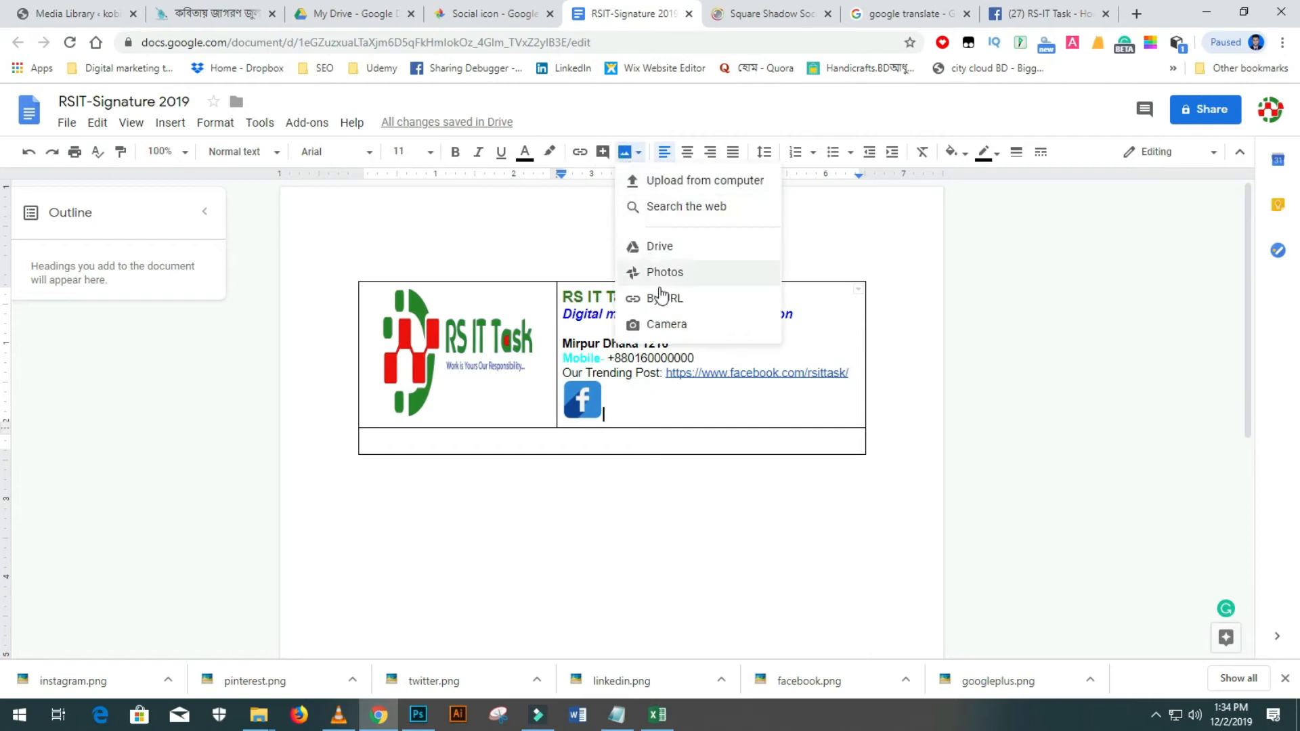
left_click(665, 273)
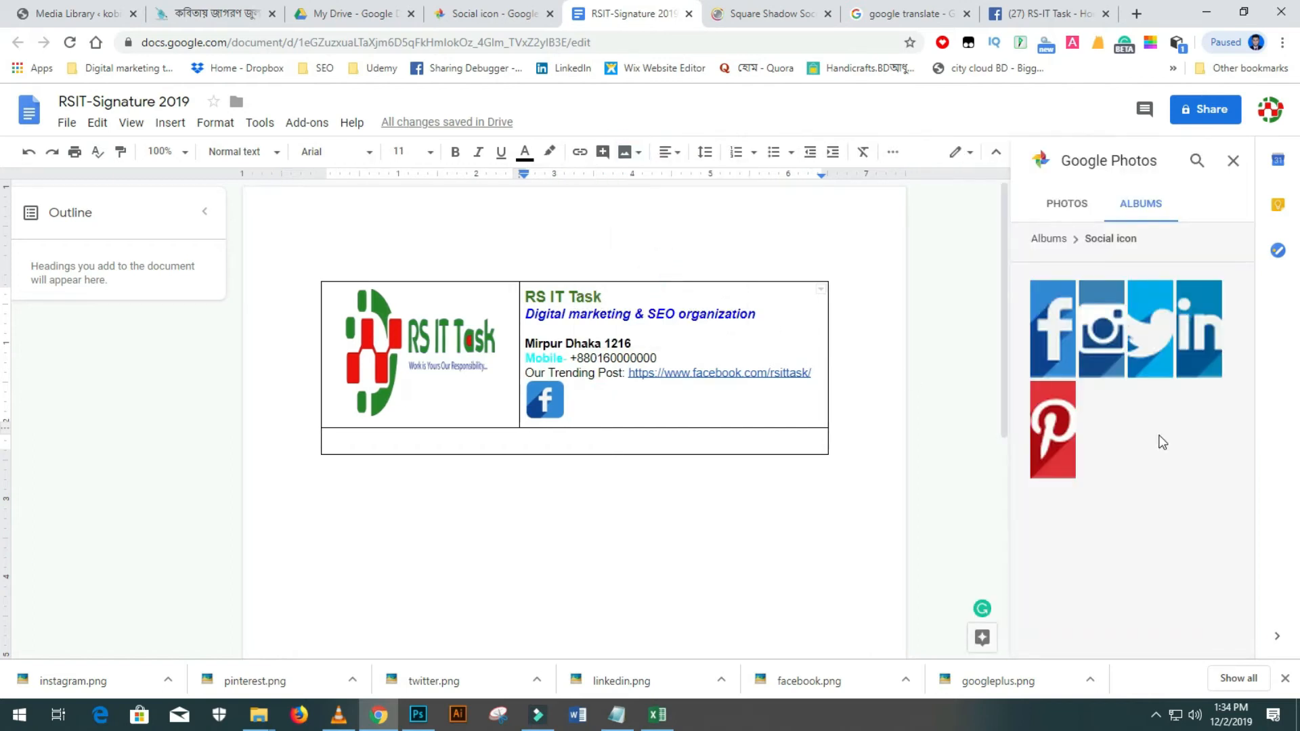
left_click(1152, 346)
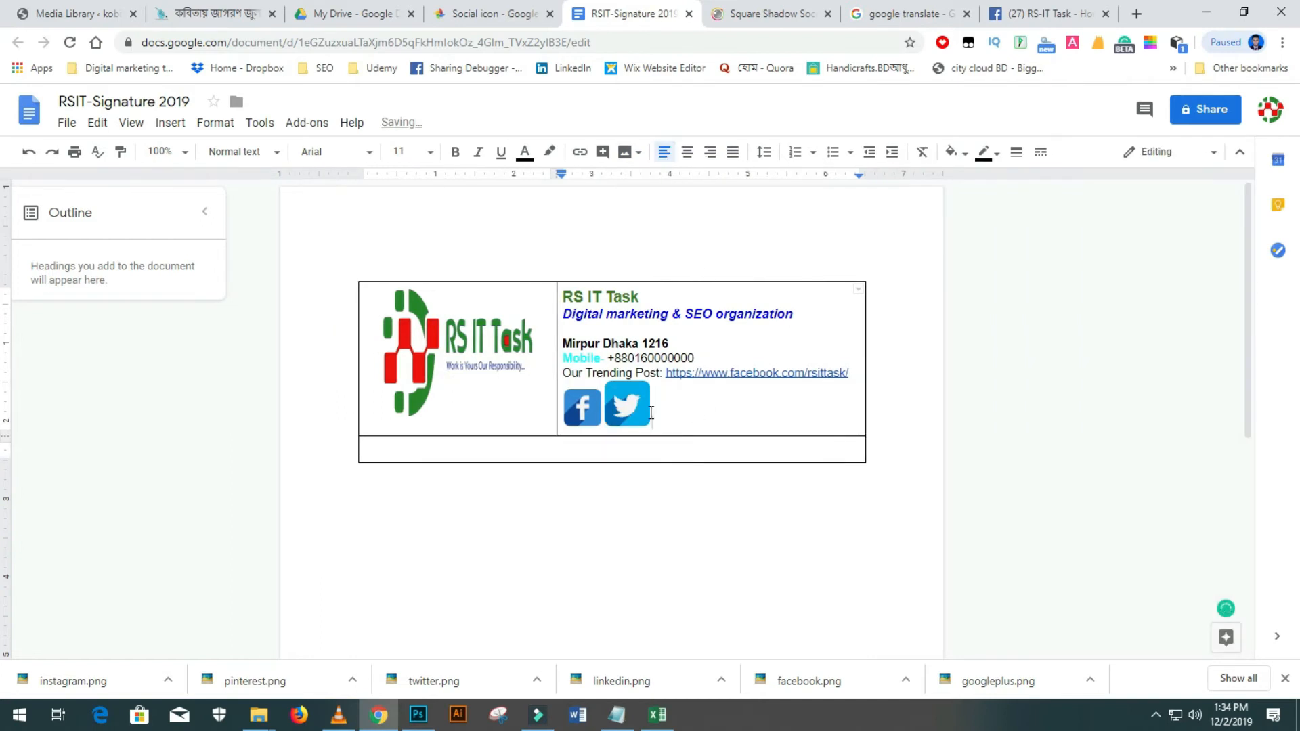
left_click(634, 409)
left_click_drag(605, 381, 611, 389)
left_click(648, 412)
left_click(631, 403)
Insert the LinkedIn icon from the Google Photos "Social icon" album after the Twitter icon and select it.
left_click(723, 425)
left_click(625, 152)
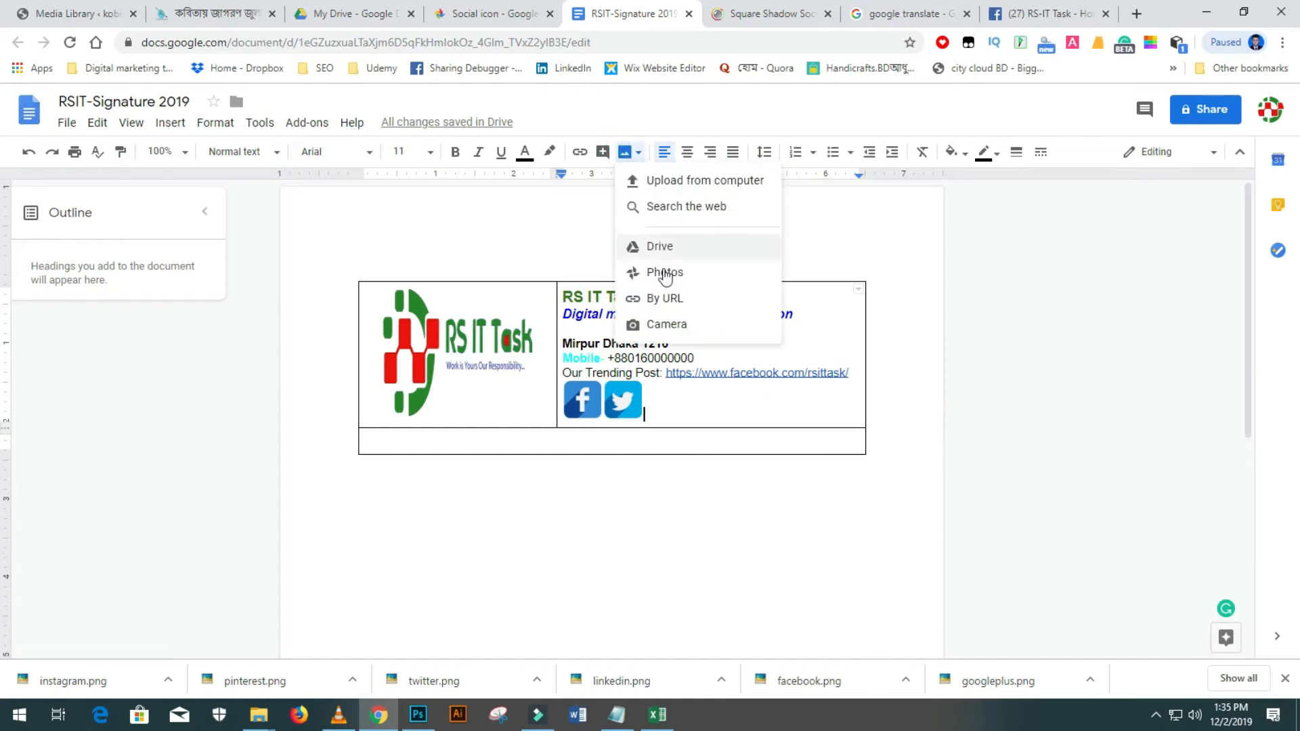
left_click(665, 273)
left_click(1195, 332)
left_click(1213, 633)
left_click(667, 404)
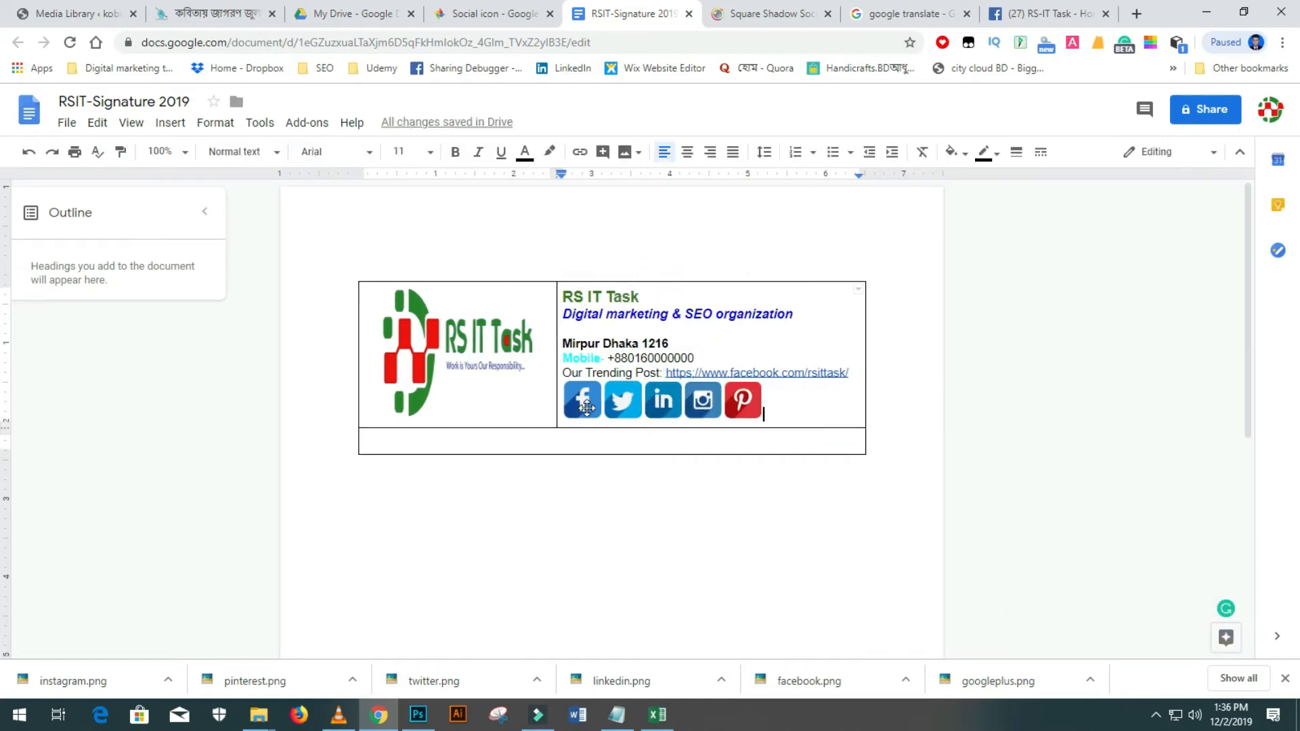
left_click(598, 416)
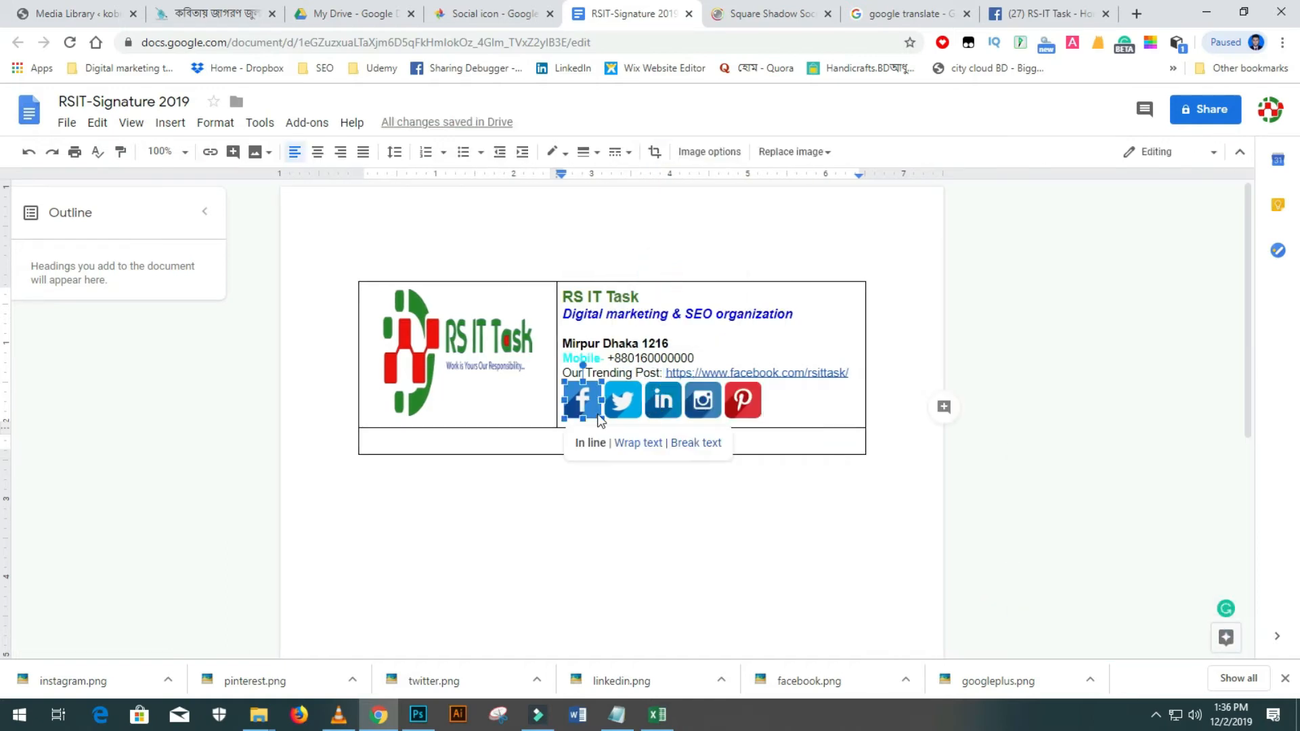
right_click(584, 404)
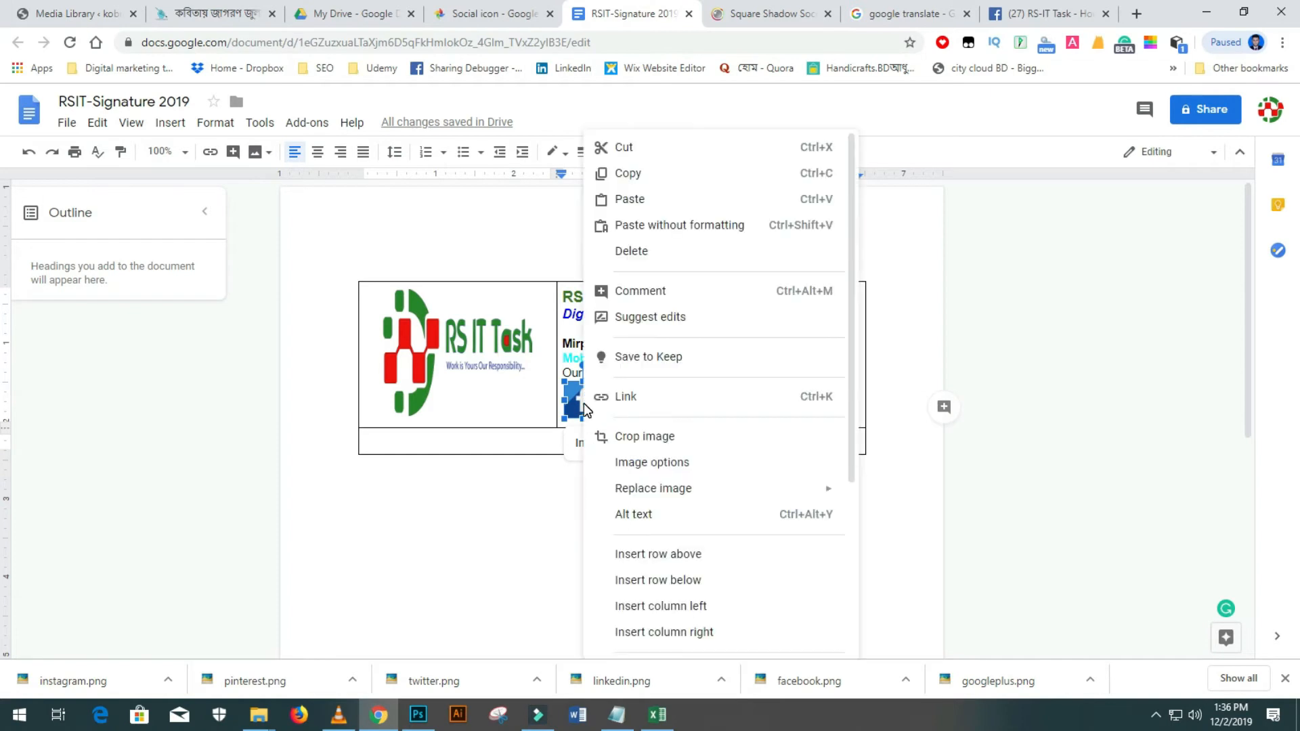
left_click(537, 447)
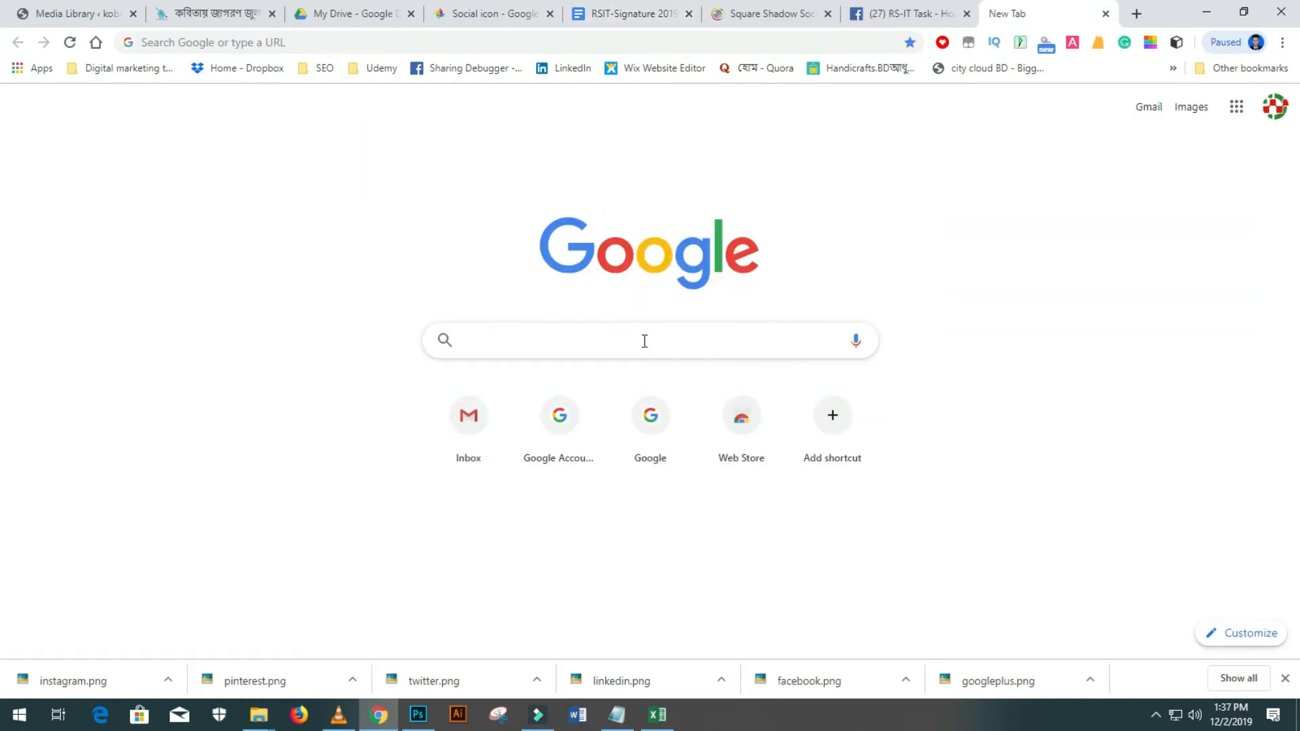
Search Google for "rsittask" in a new browser tab.
type("rsitt")
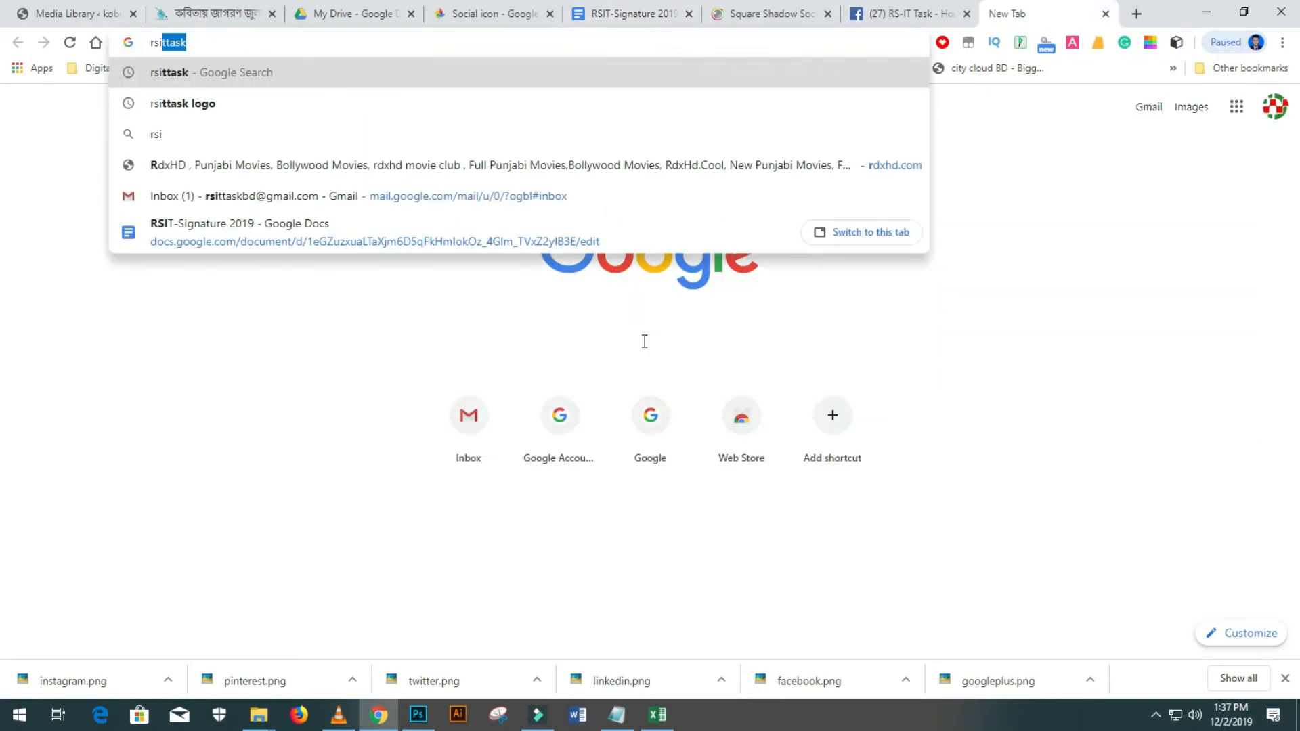
type("ask")
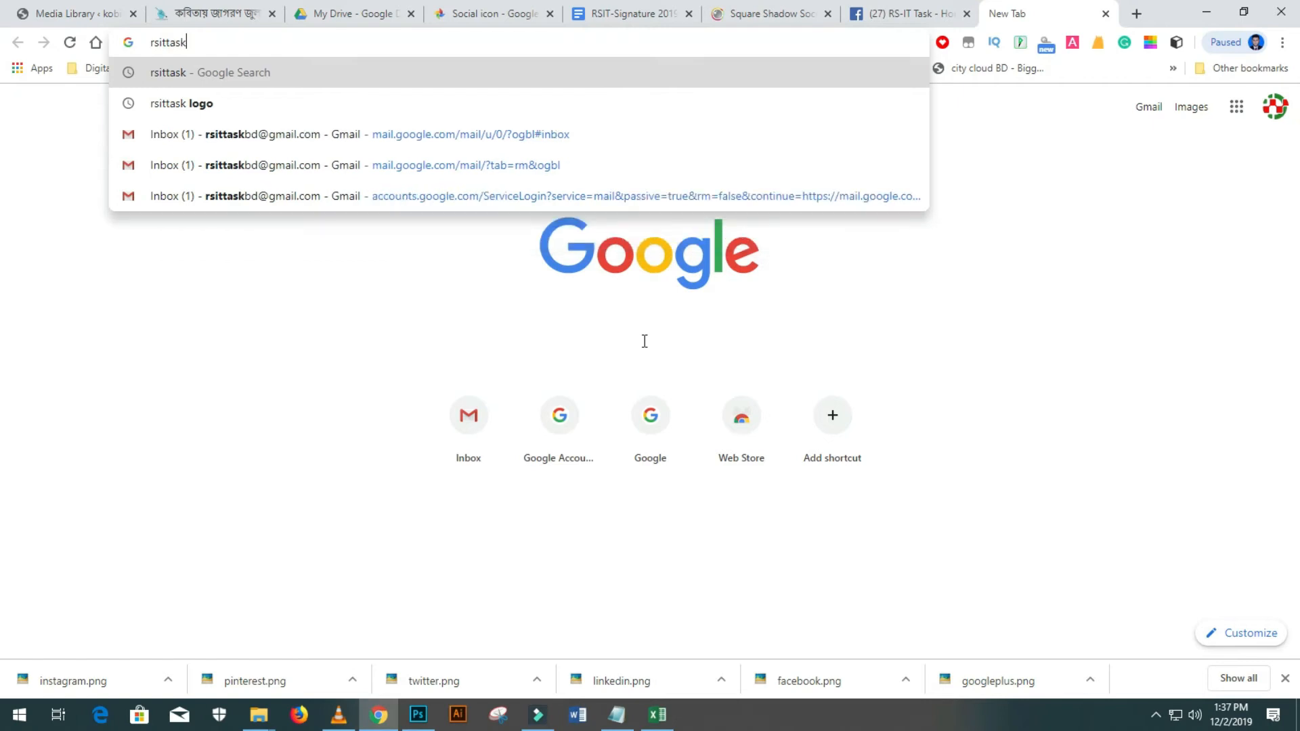
key("Return")
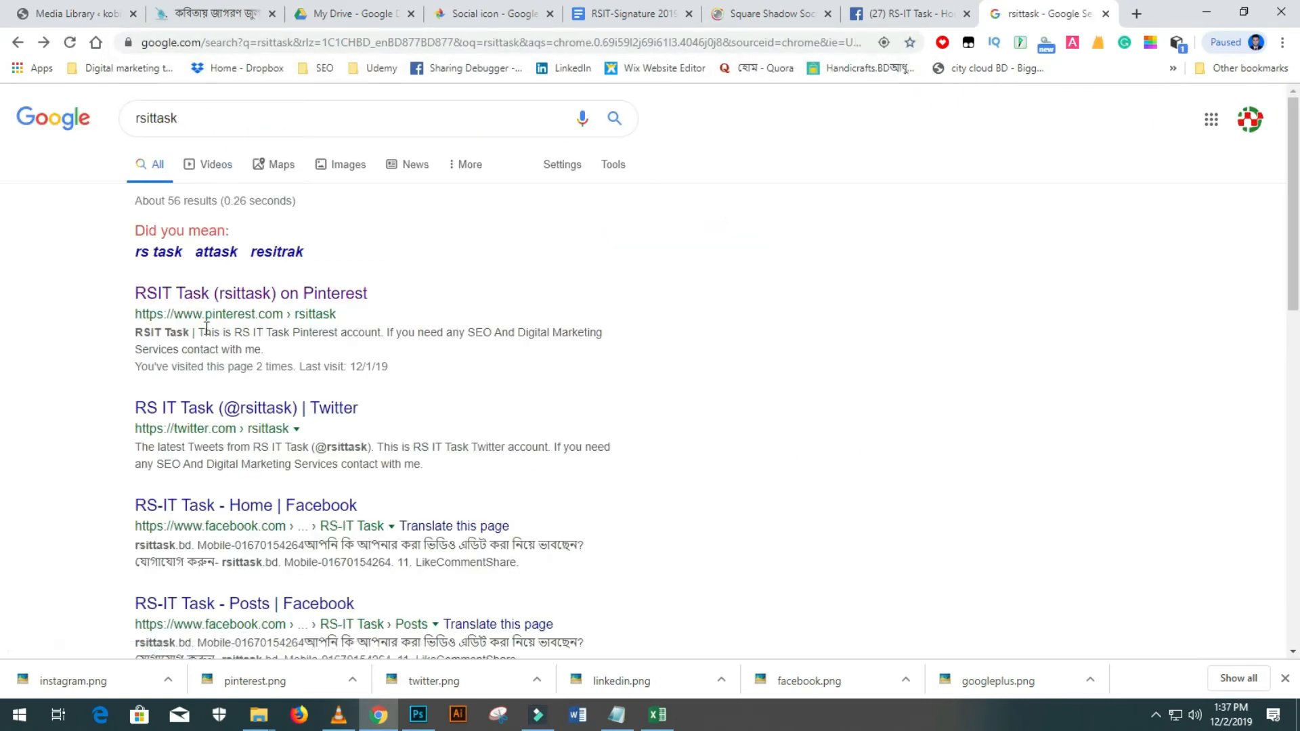
Open the RSIT Task Pinterest result in a separate tab and copy the profile's web address.
right_click(342, 295)
left_click(358, 306)
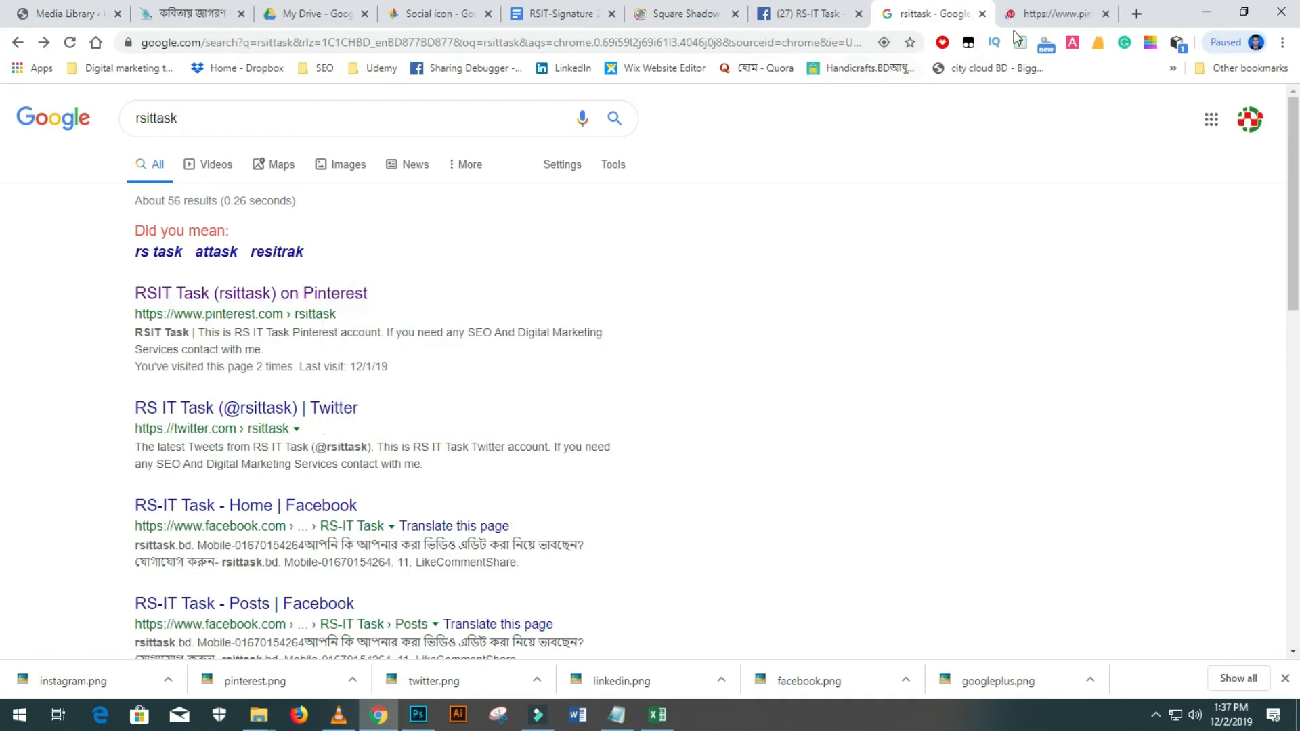
left_click(1043, 14)
left_click(268, 42)
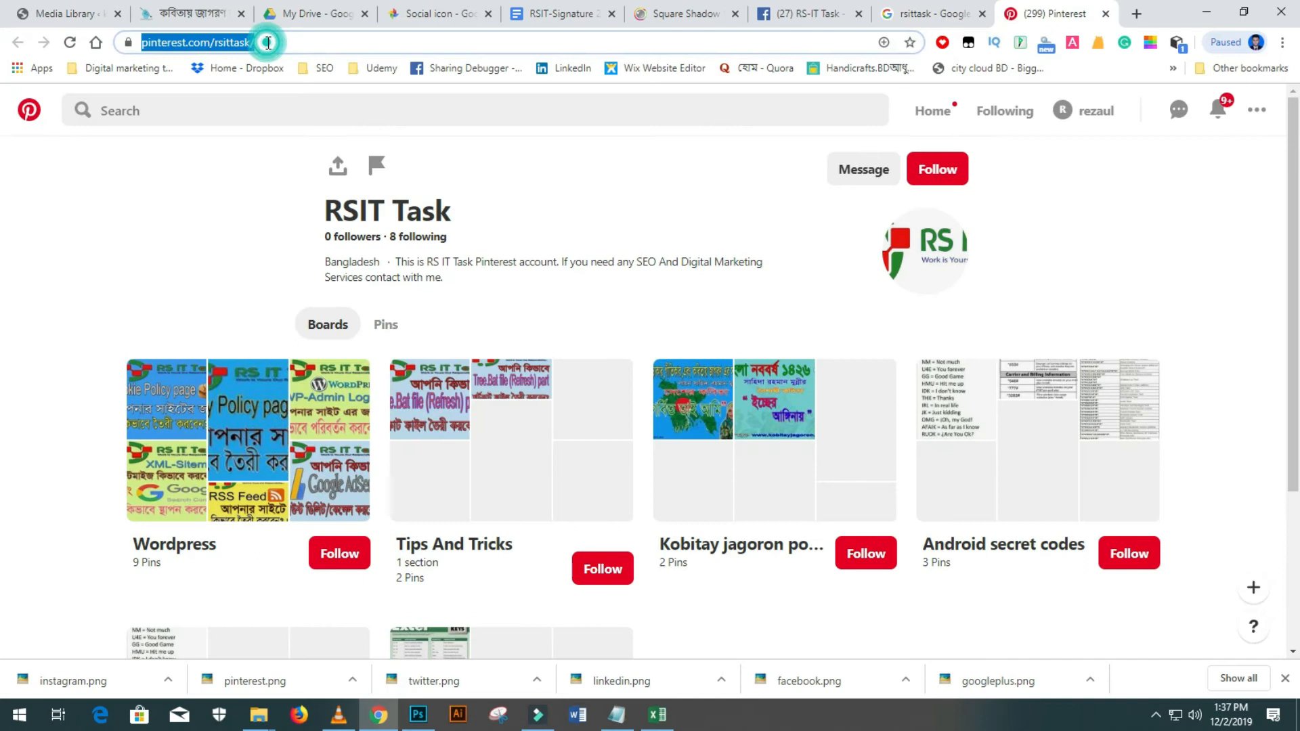
right_click(268, 42)
left_click(298, 133)
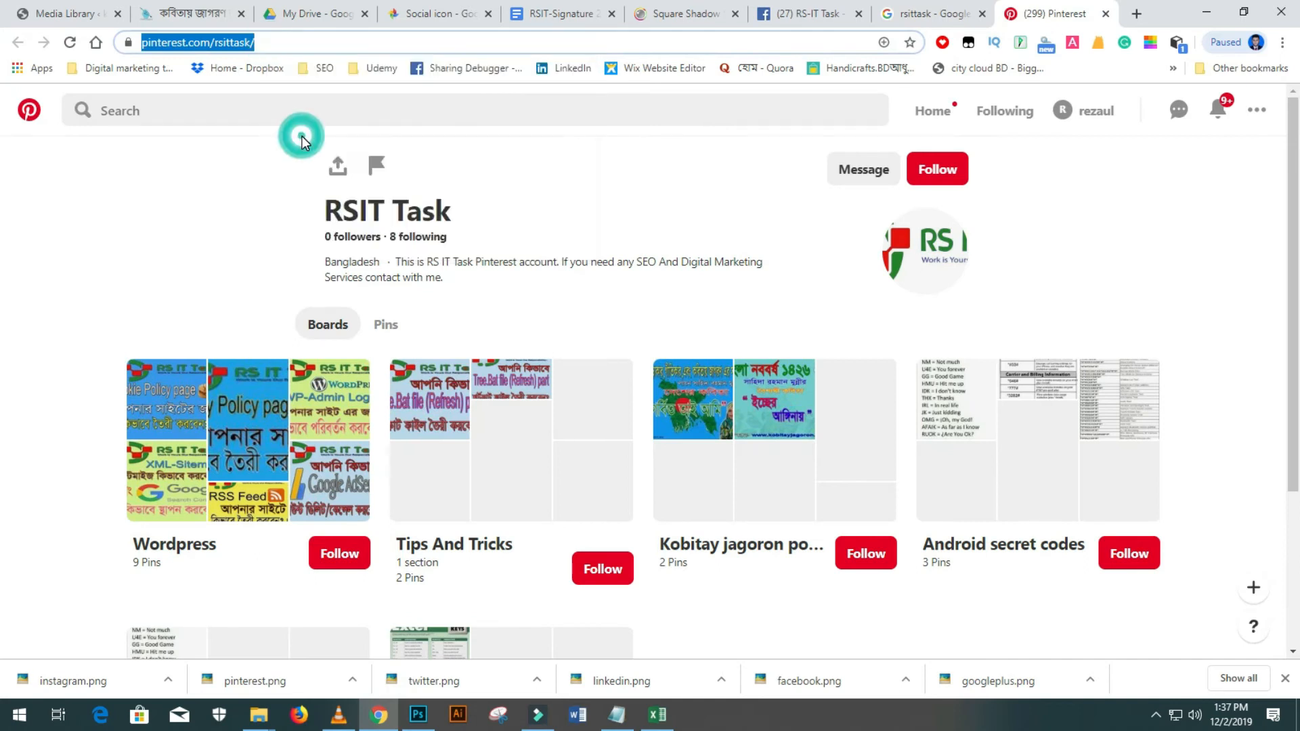
left_click(542, 17)
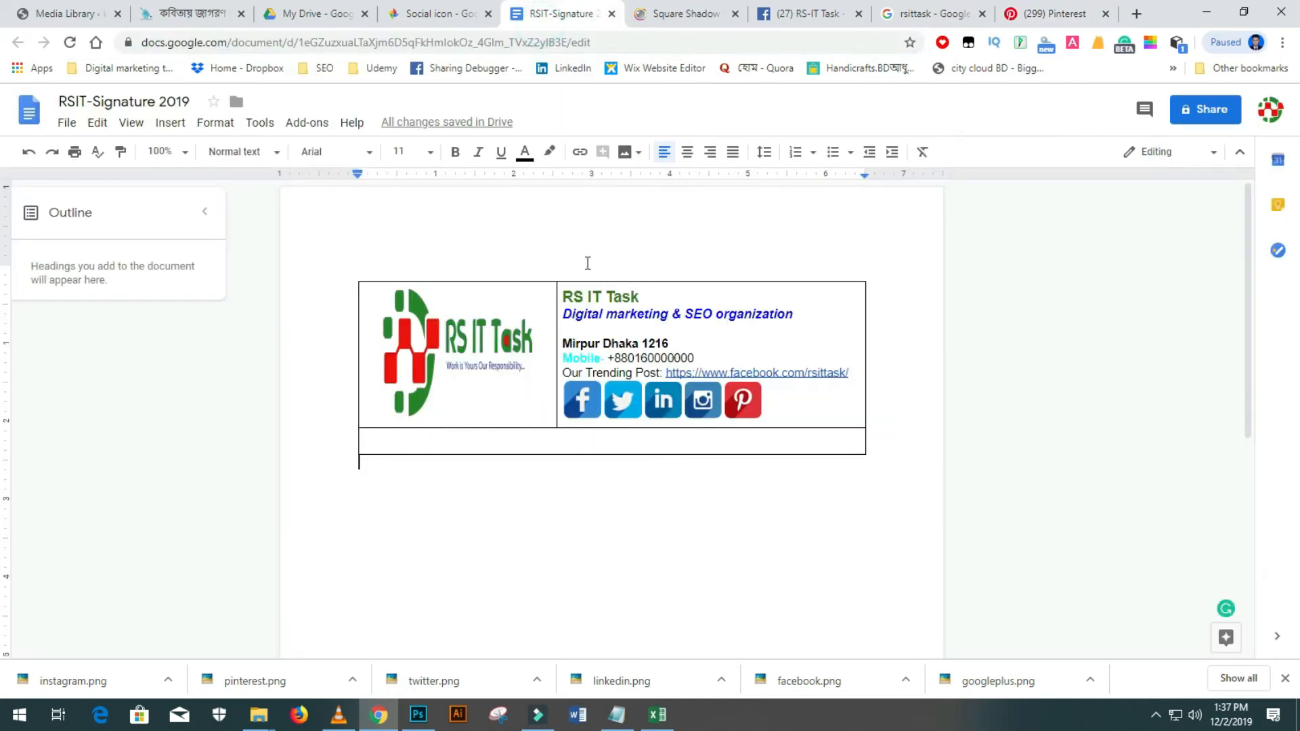
left_click(747, 396)
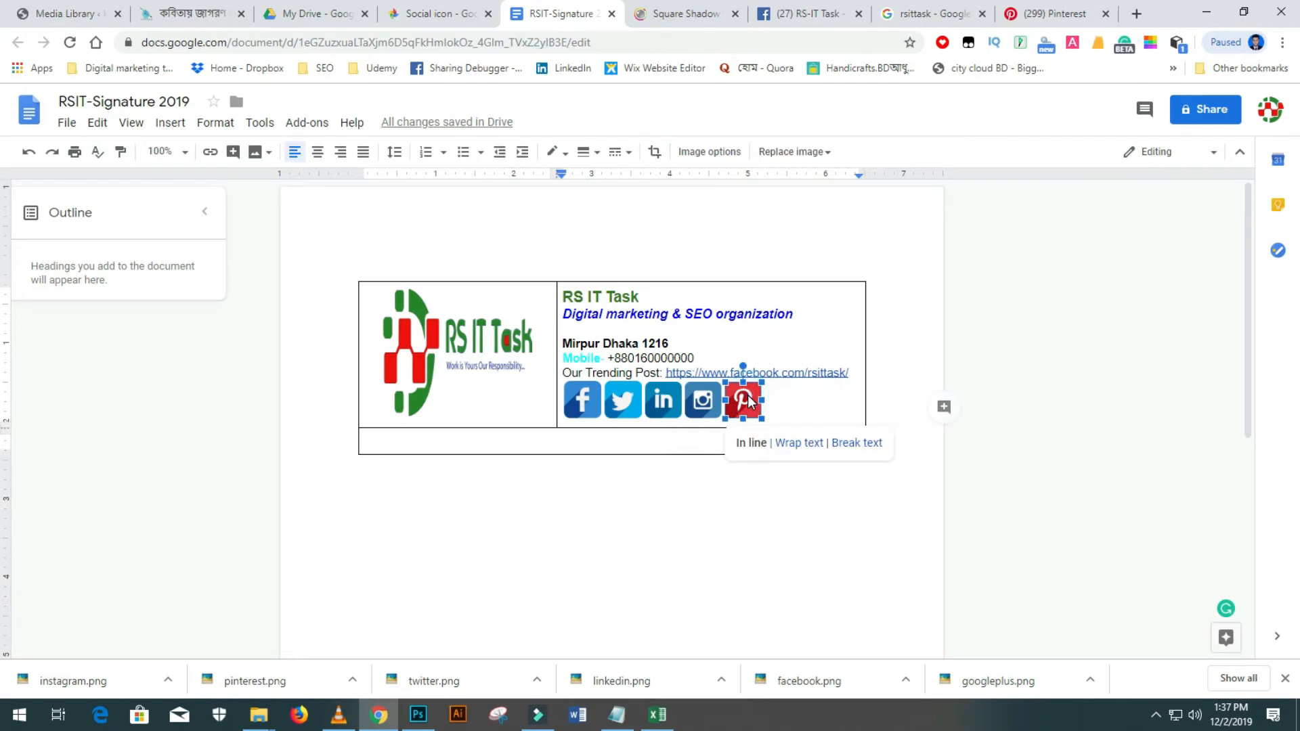
right_click(748, 400)
left_click(790, 396)
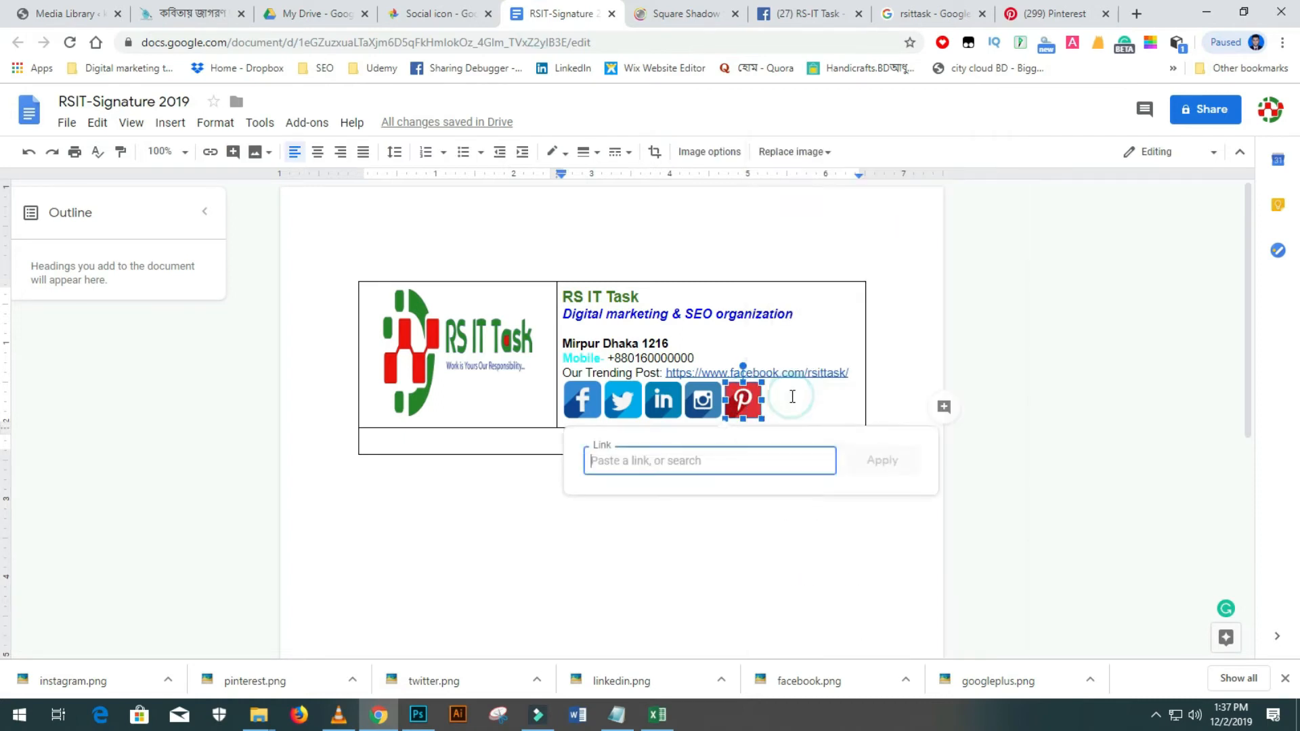
key("ctrl+v")
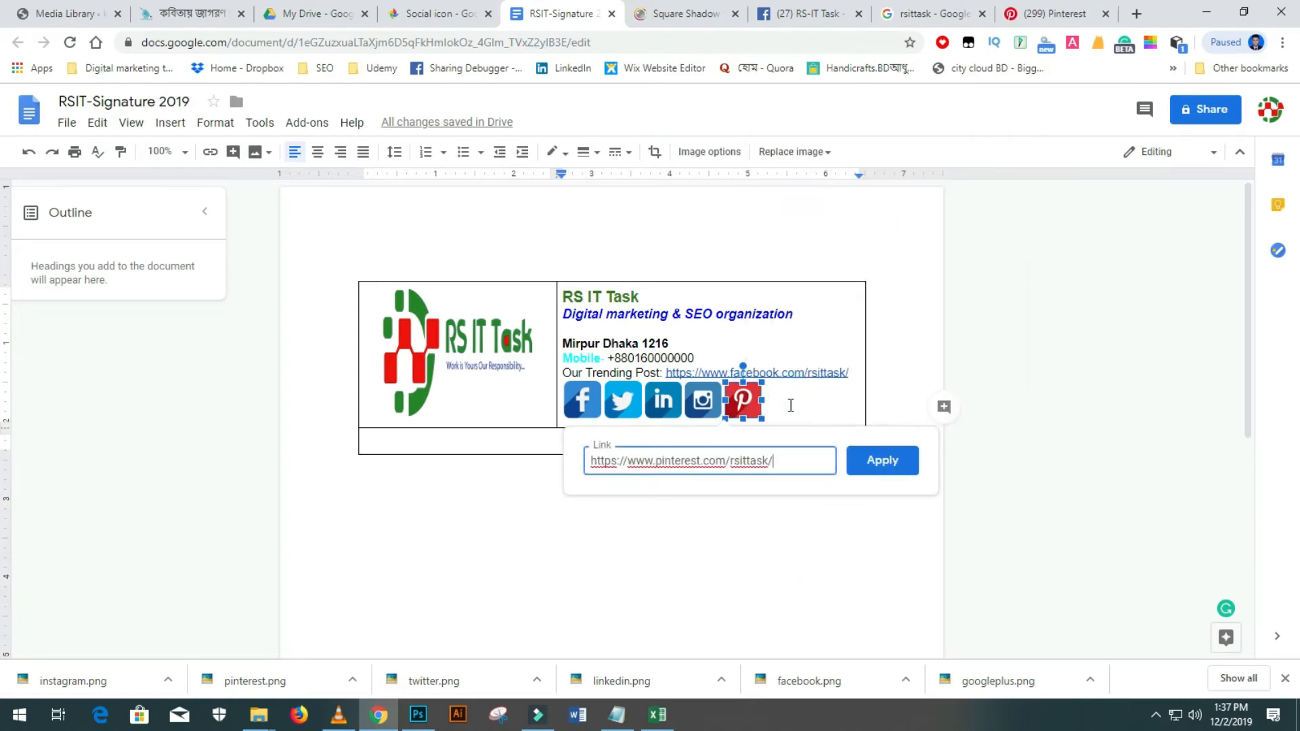
left_click(886, 466)
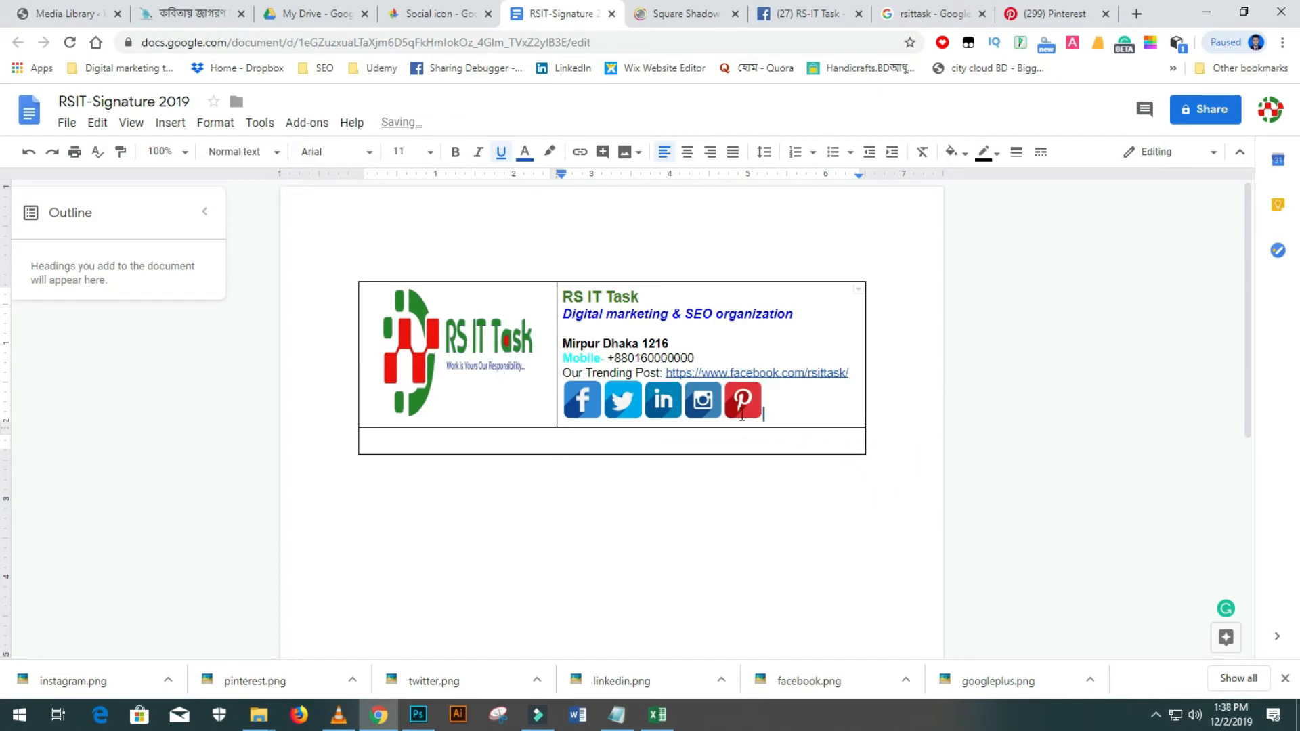
Open the RS IT Task Twitter profile from the search results, copy its web address and return to the results.
left_click(916, 15)
left_click(316, 408)
left_click(246, 42)
right_click(247, 44)
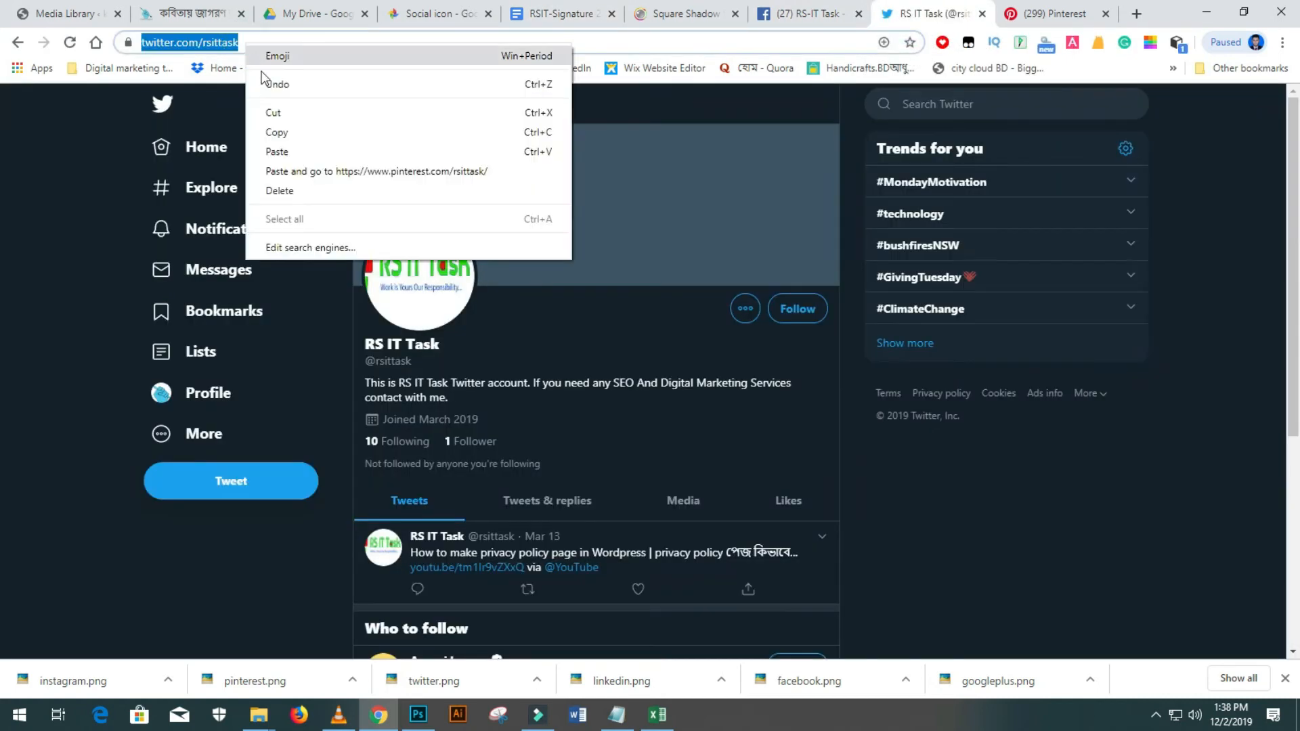
left_click(285, 135)
left_click(18, 42)
left_click(562, 15)
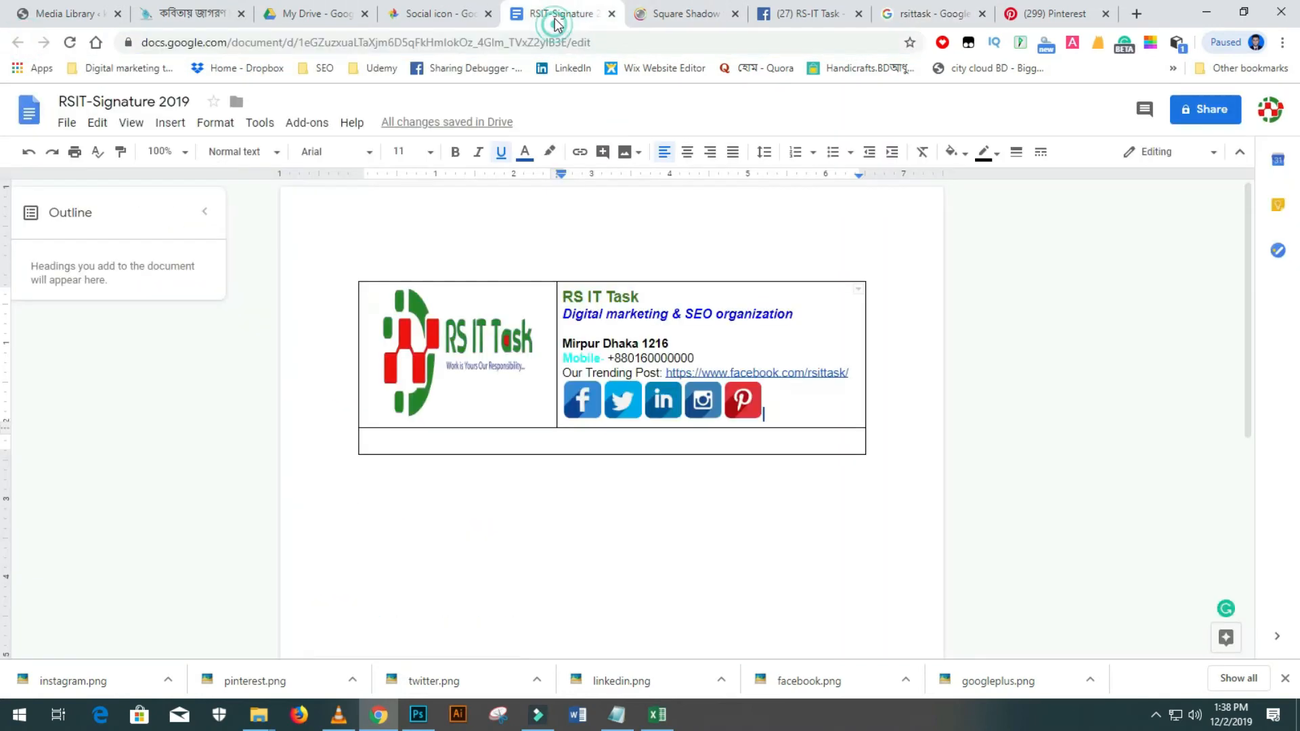
left_click(623, 406)
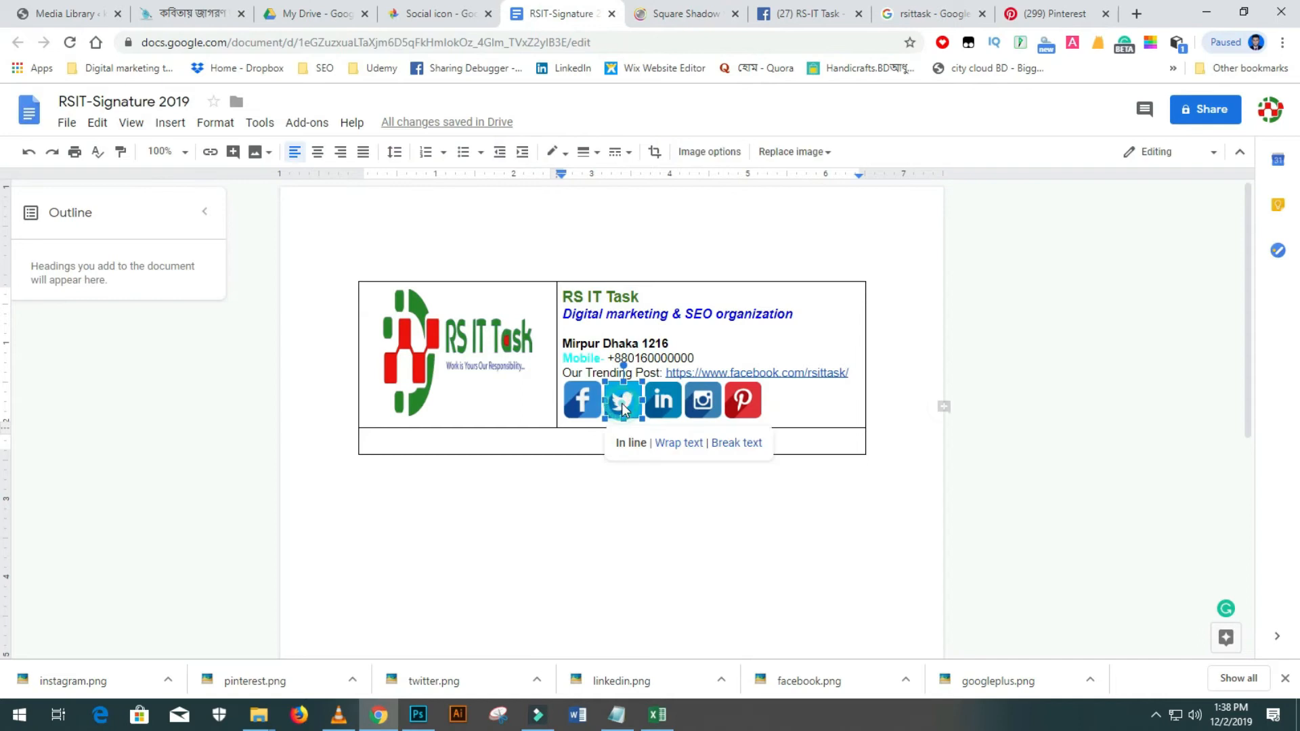
right_click(622, 404)
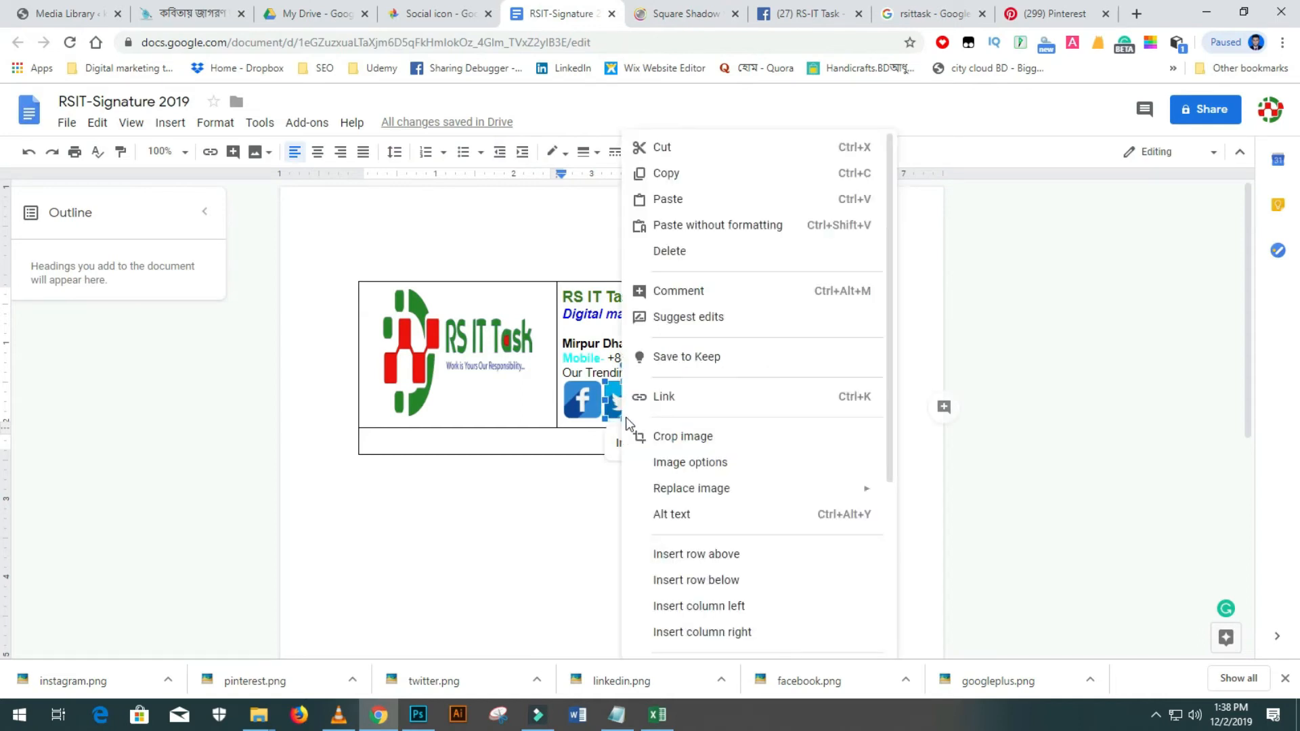
left_click(678, 399)
right_click(665, 464)
left_click(681, 332)
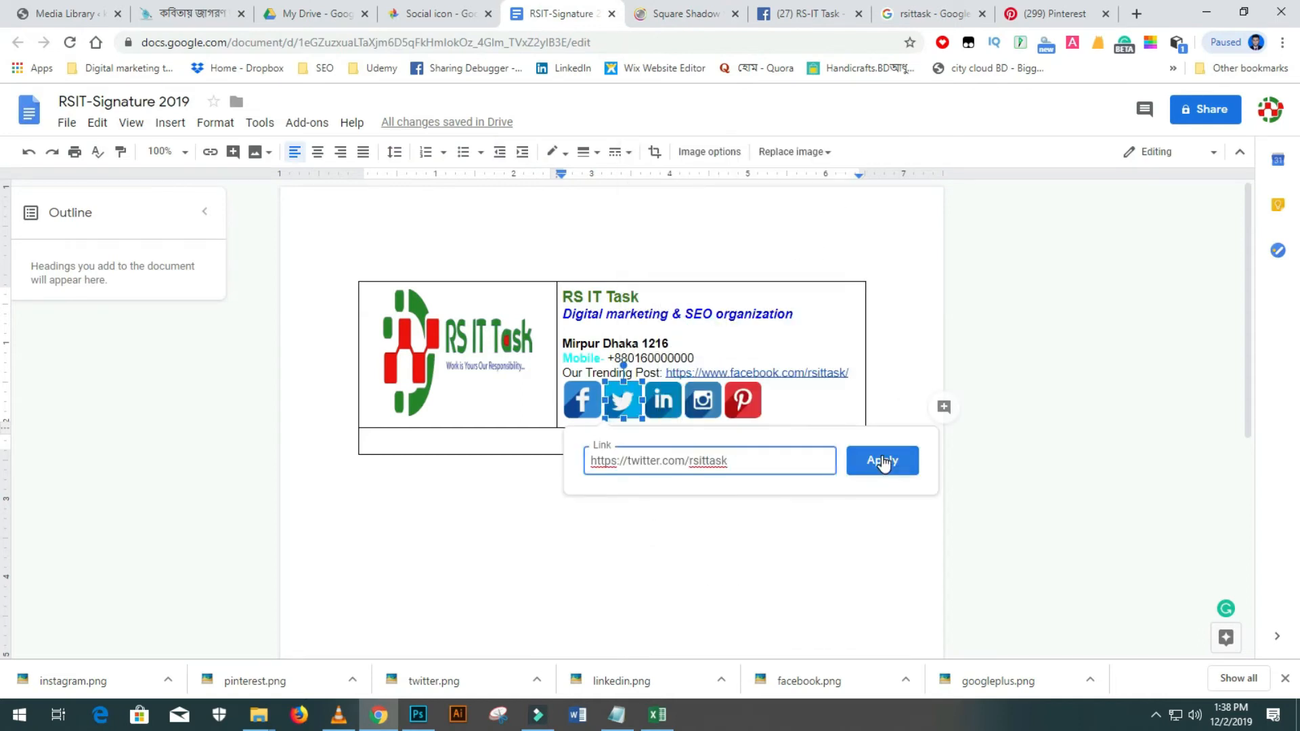
left_click(882, 459)
Open the RS-IT Task Facebook home page from the Google results and copy its web address.
left_click(931, 14)
left_click(325, 505)
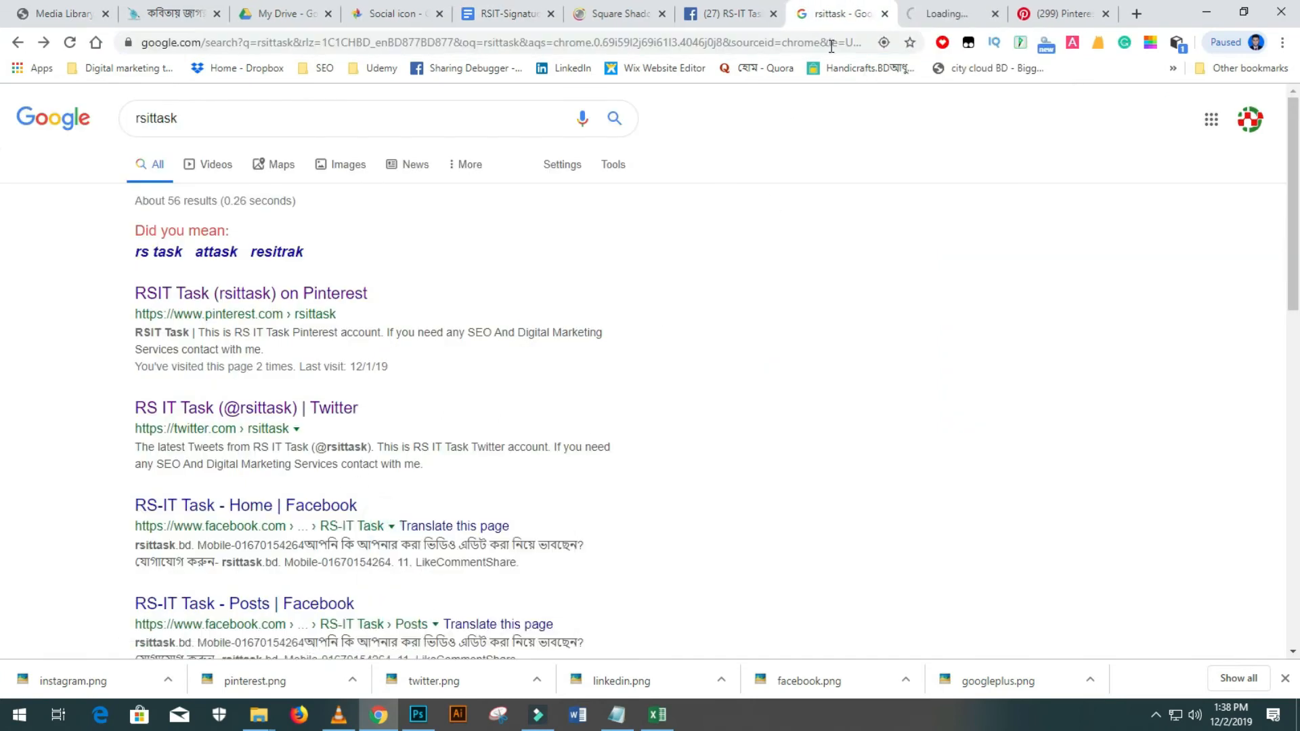
left_click(298, 41)
right_click(298, 42)
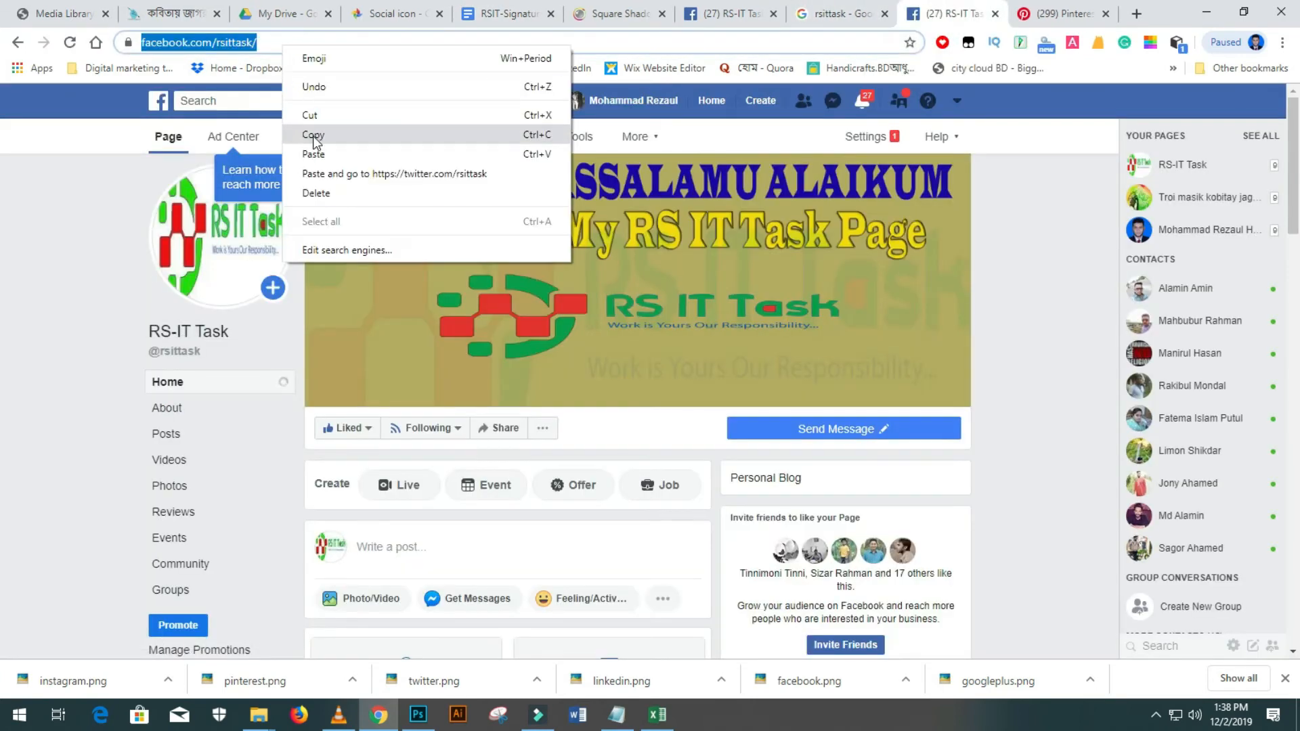
left_click(313, 132)
Link the Facebook icon in the signature document to the copied facebook.com/rsittask/ address.
left_click(508, 14)
right_click(582, 399)
left_click(630, 409)
right_click(636, 459)
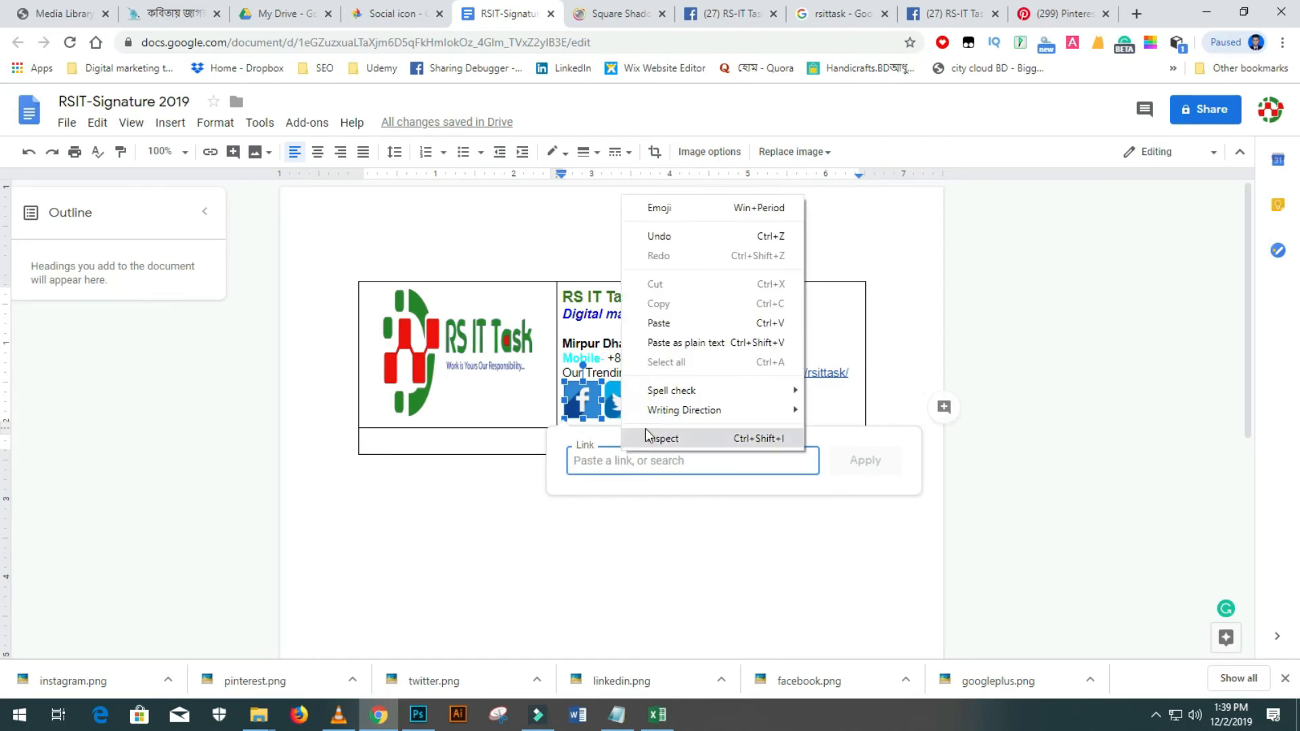
left_click(653, 318)
left_click(860, 463)
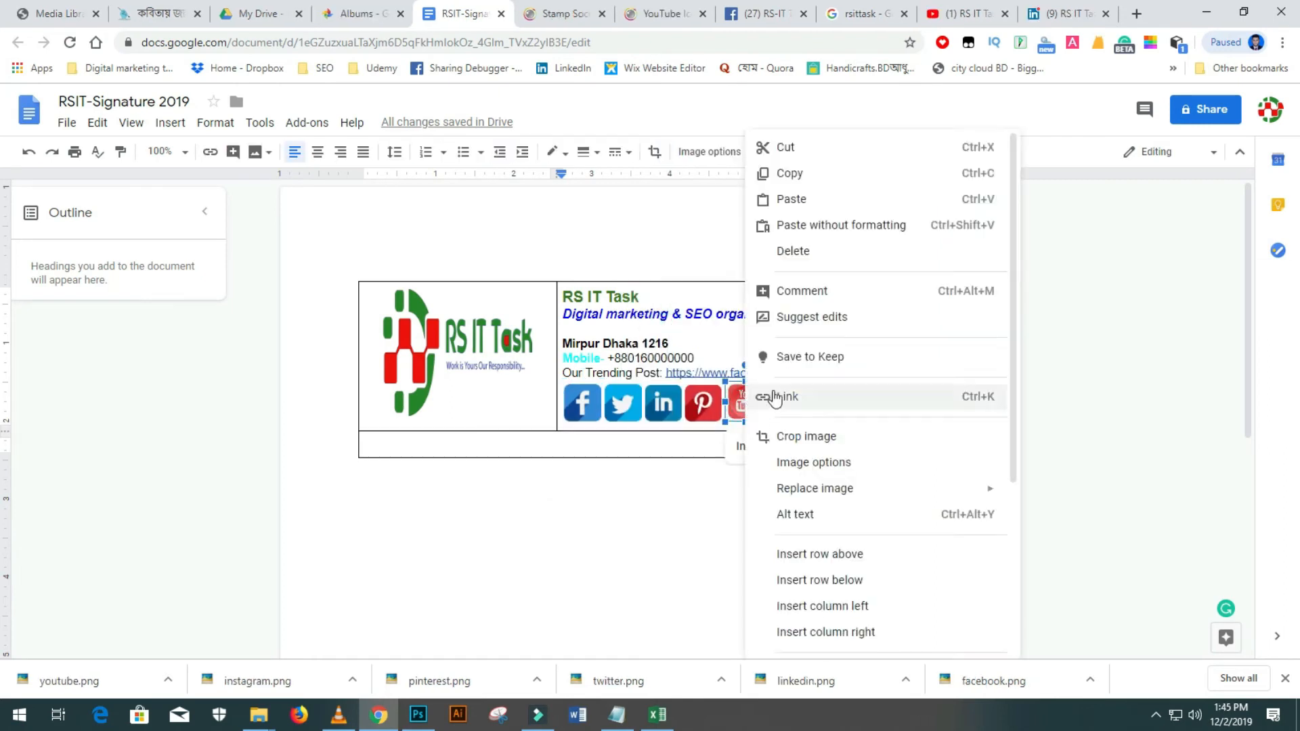
Link the selected YouTube icon to the copied RS IT Task YouTube channel address.
left_click(772, 398)
key("ctrl+v")
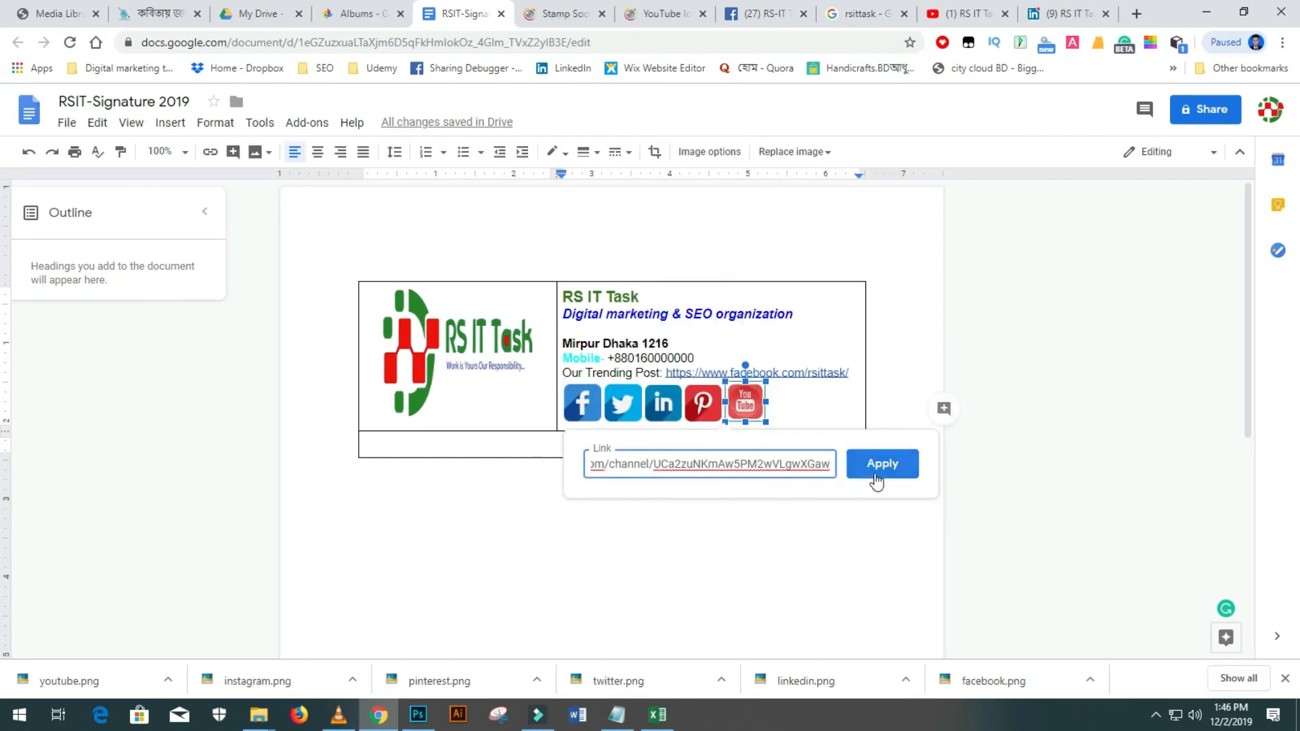
left_click(877, 465)
Check the links attached to the Pinterest, YouTube and LinkedIn icons, then deselect them.
left_click(707, 409)
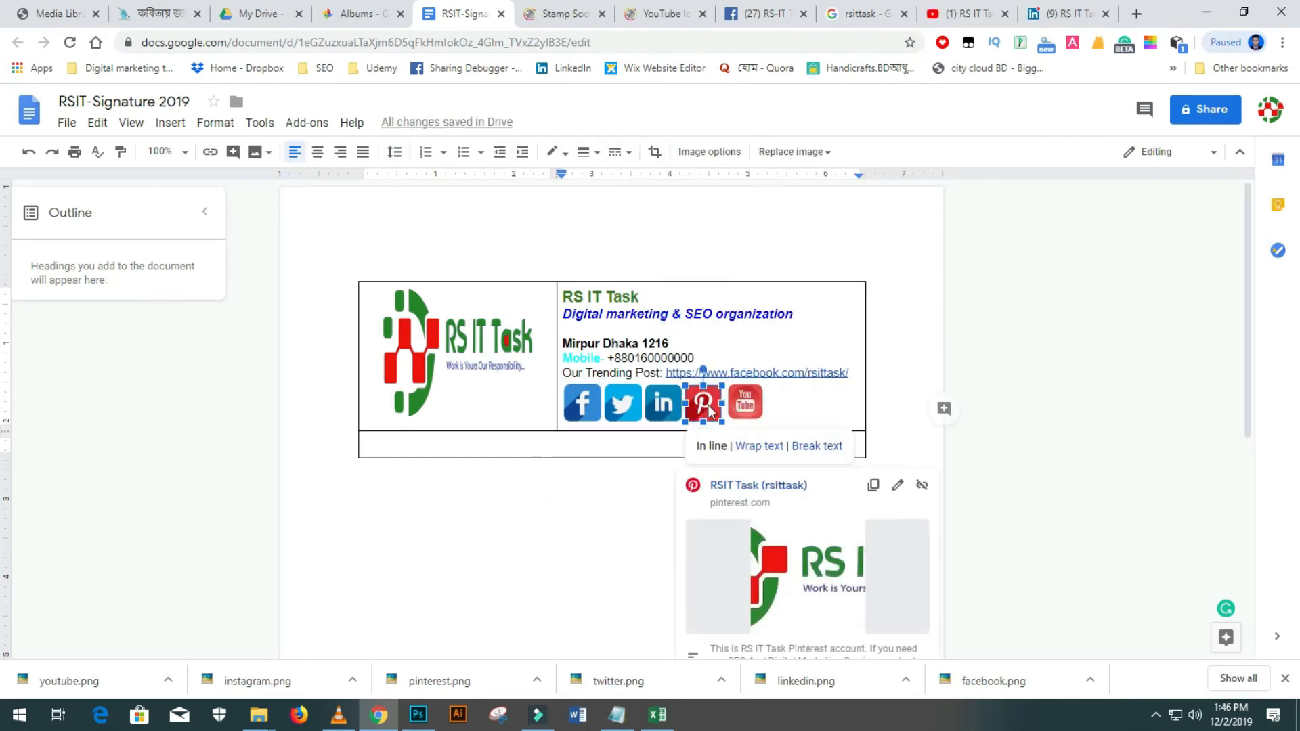
left_click(749, 405)
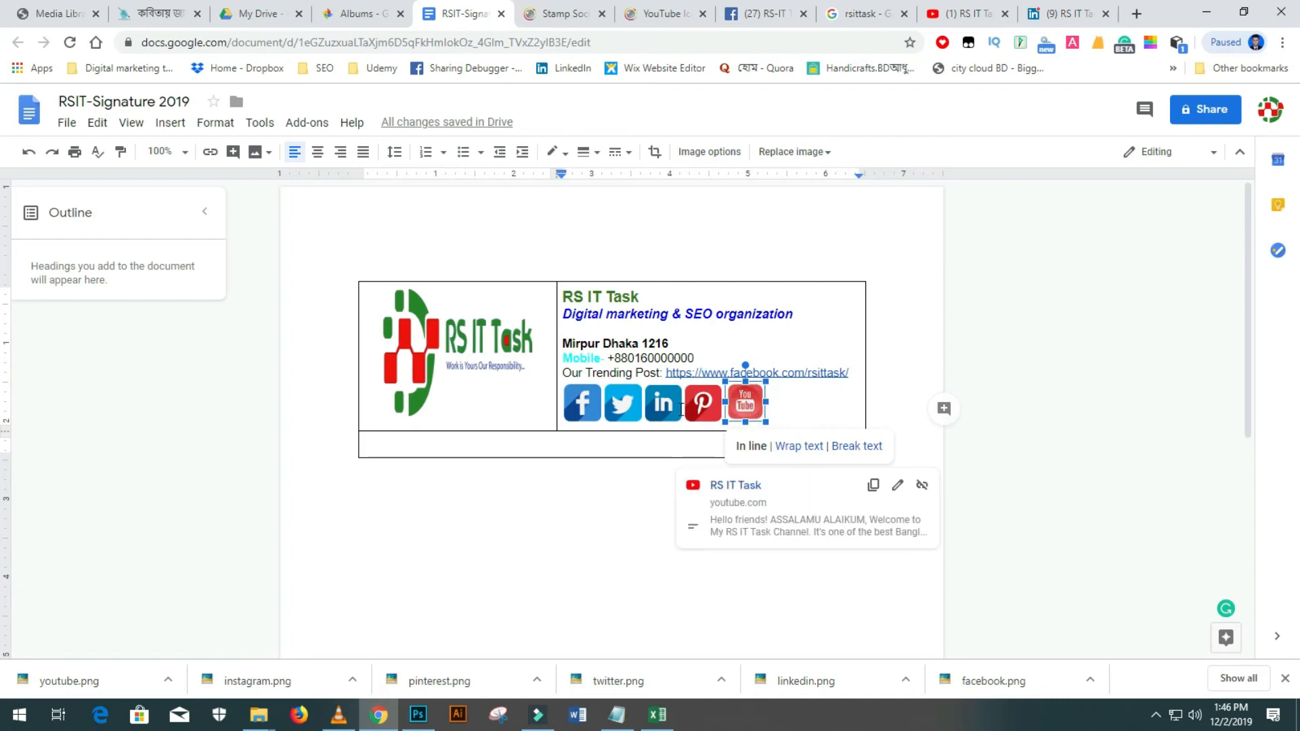
left_click(661, 405)
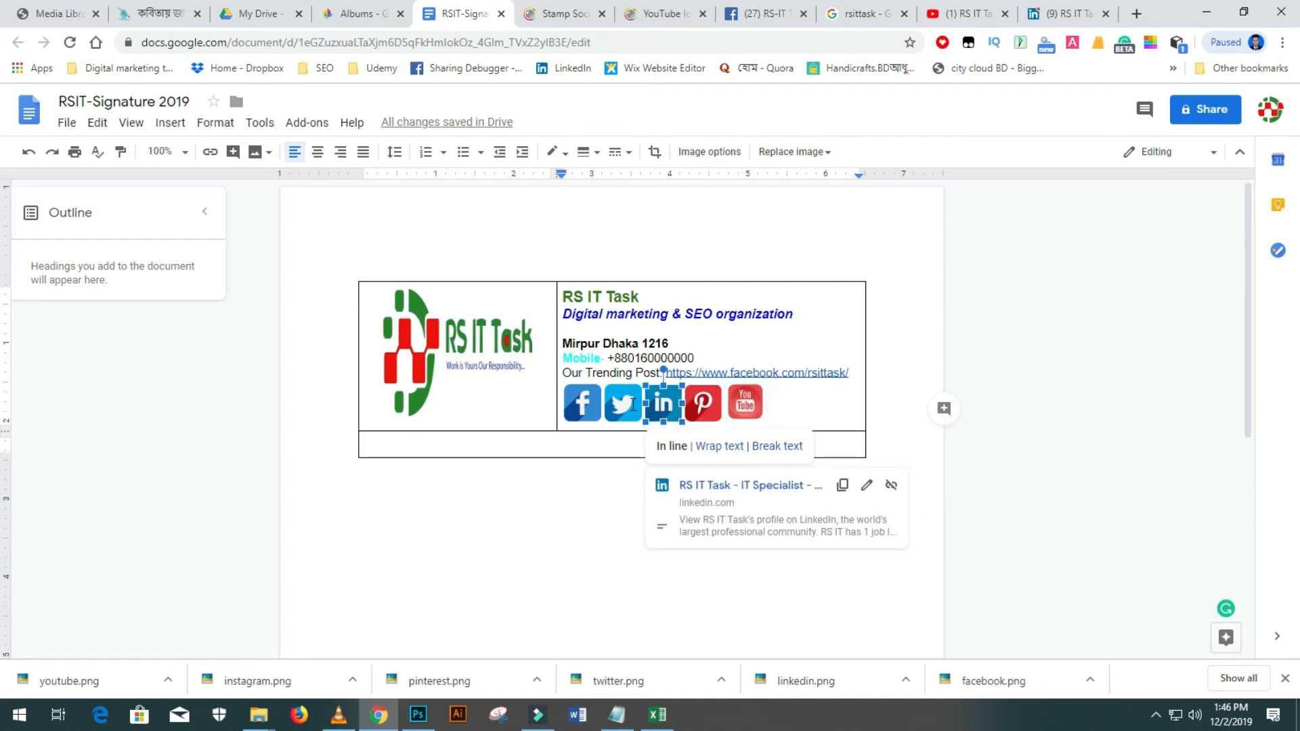
left_click(436, 495)
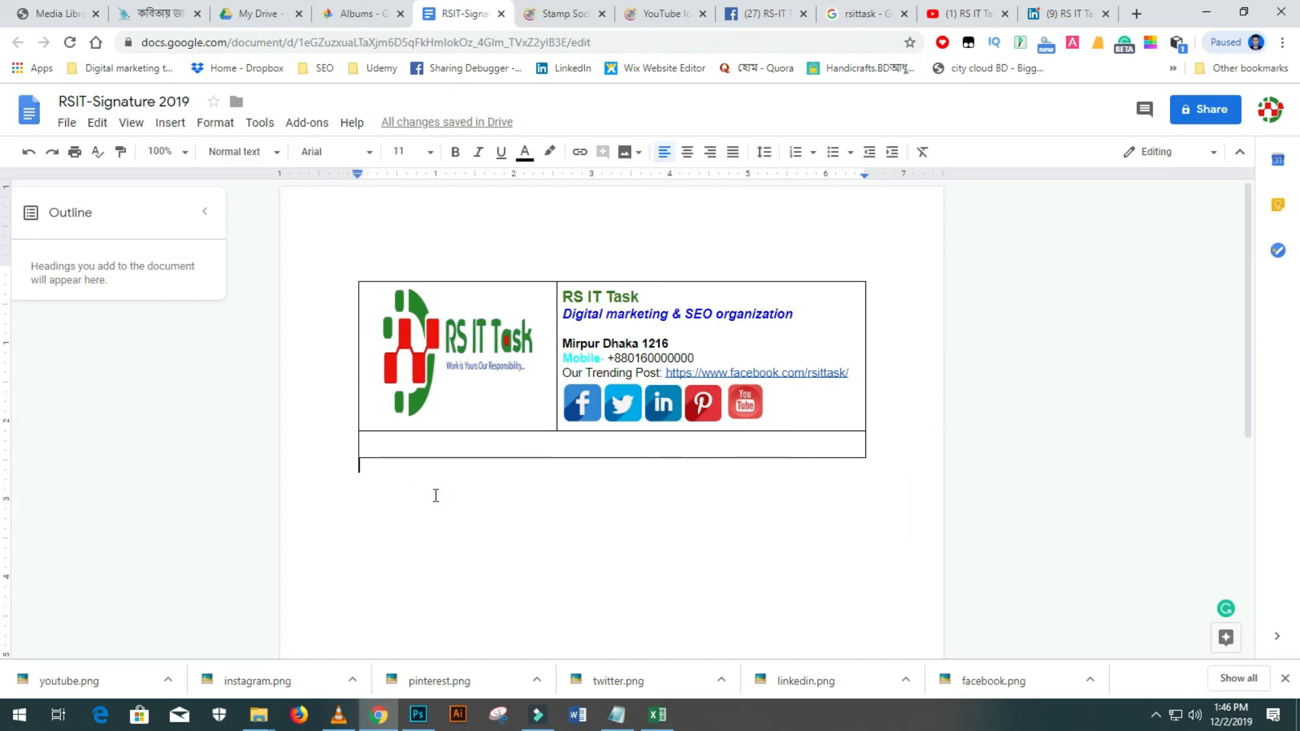
Enter the bold line "Our motto! Work is your's our Responsibility" in the signature table's bottom row.
left_click(425, 452)
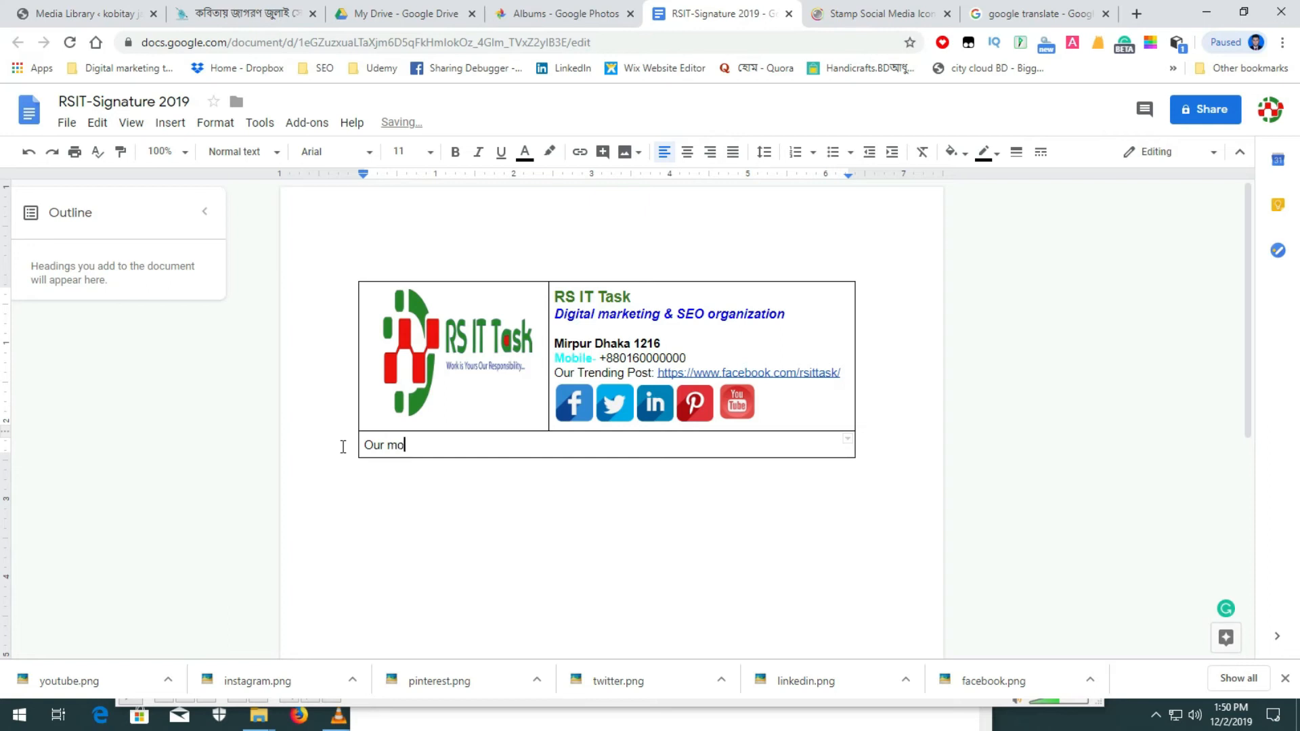
type("motto! Wo")
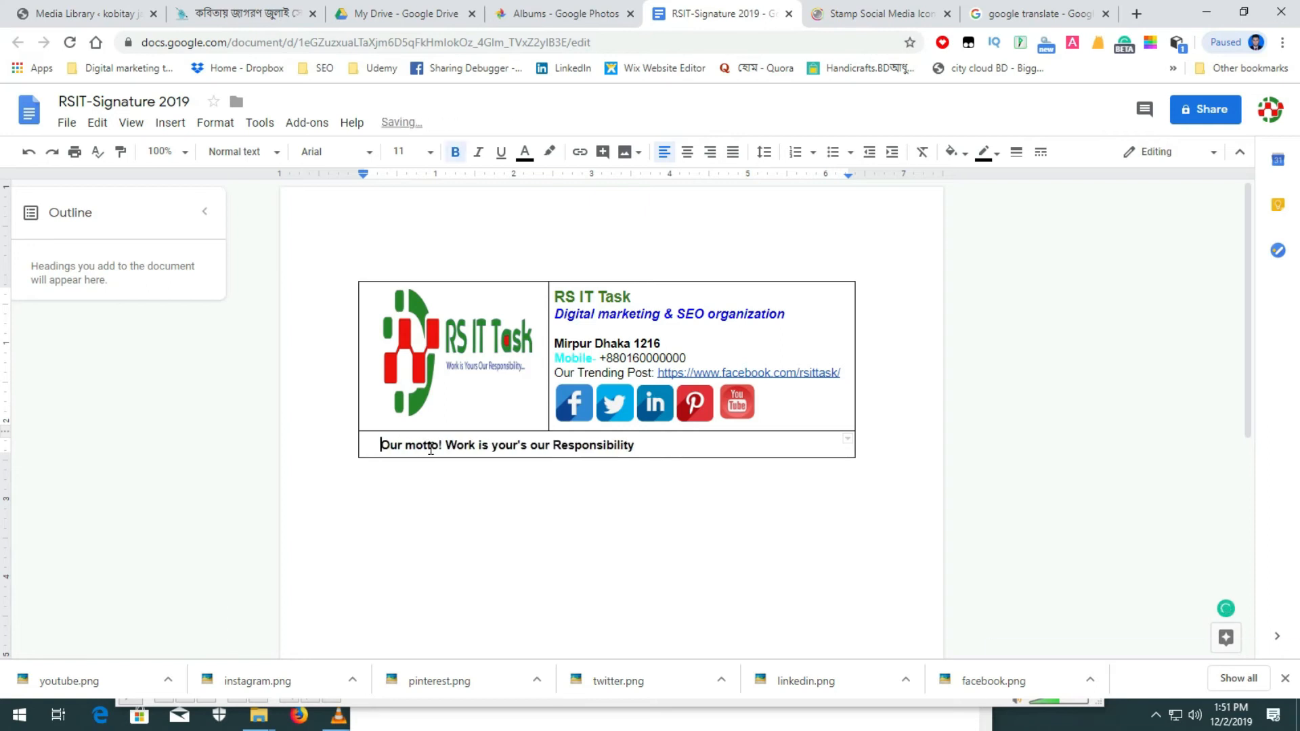
Colour "Work is your's our Responsibility" red and "Our motto!" green in the bottom row.
left_click_drag(469, 445, 654, 447)
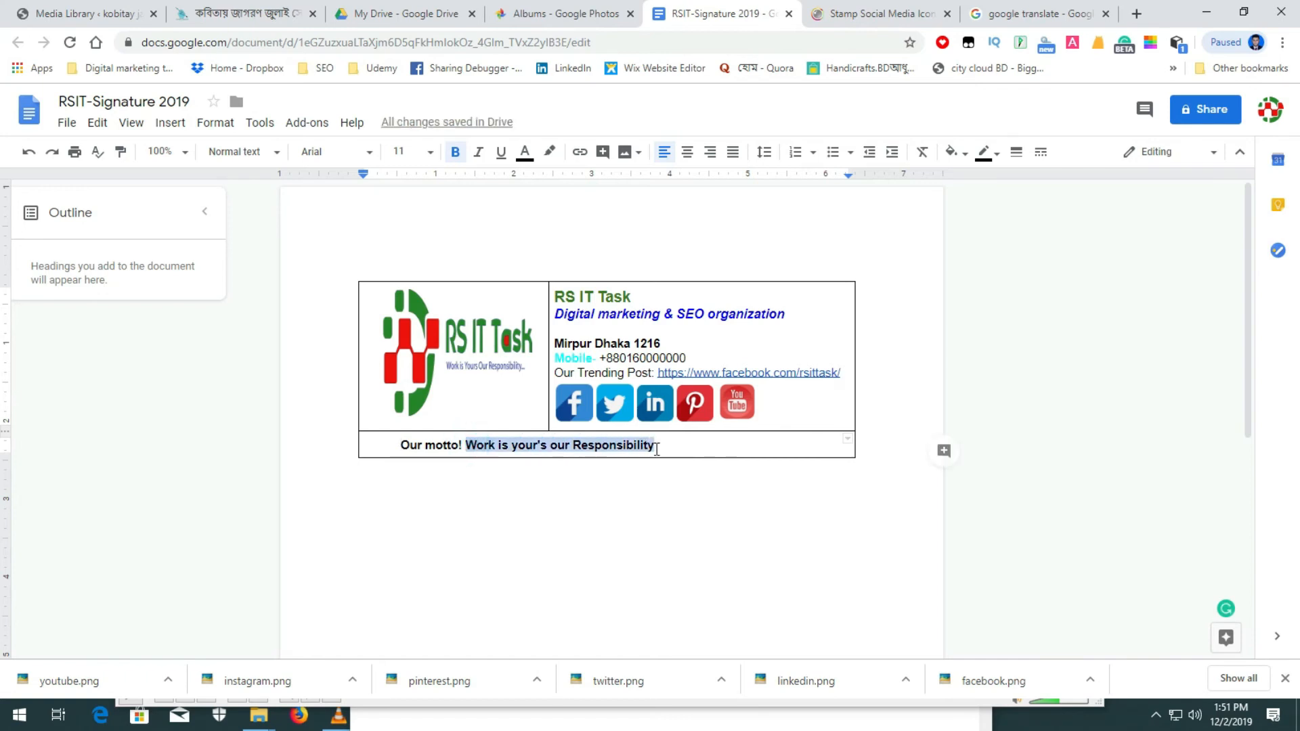
left_click(524, 152)
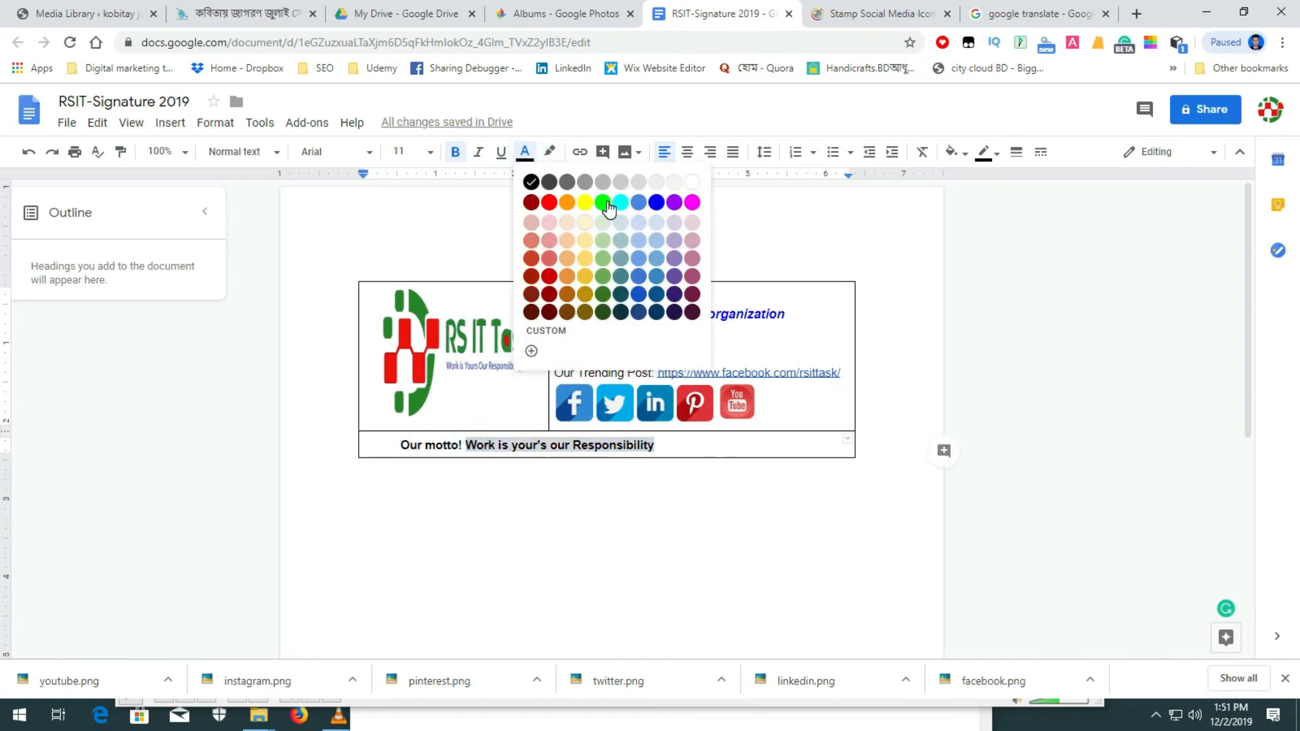
left_click(550, 203)
left_click(400, 444)
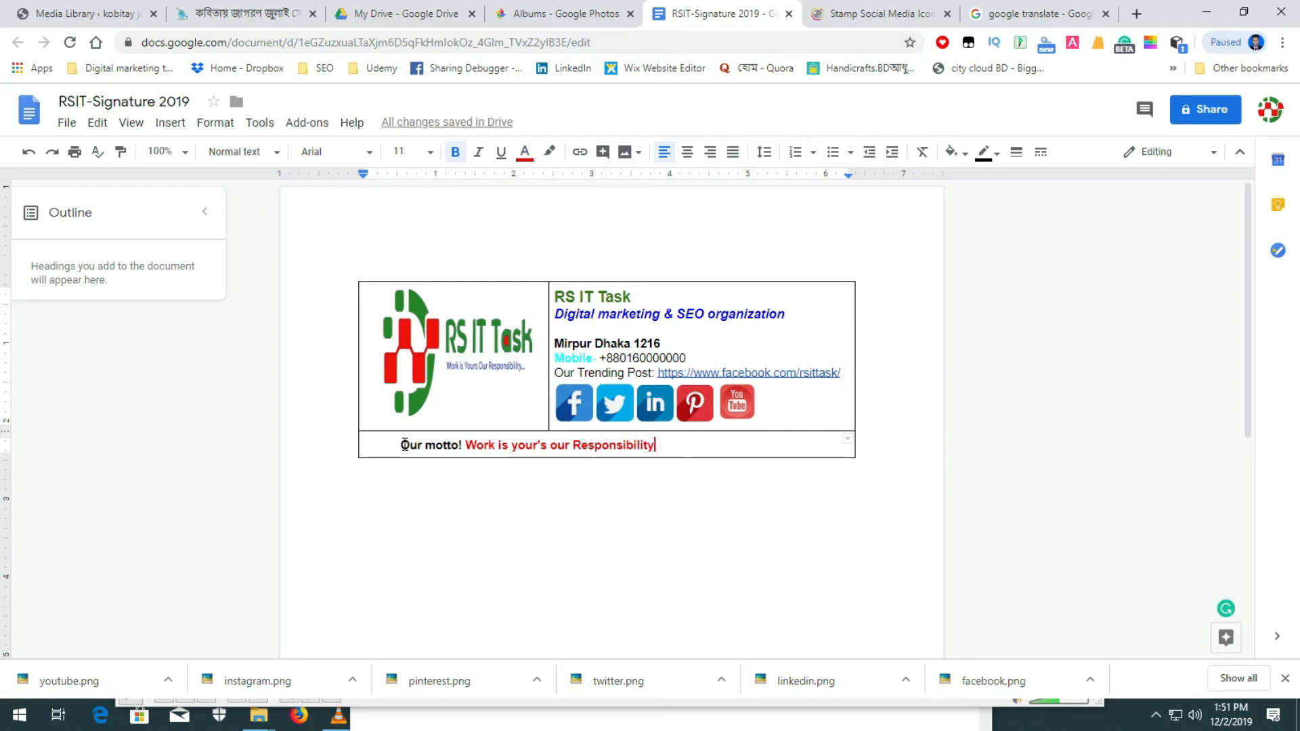
left_click_drag(401, 445, 458, 444)
left_click(539, 156)
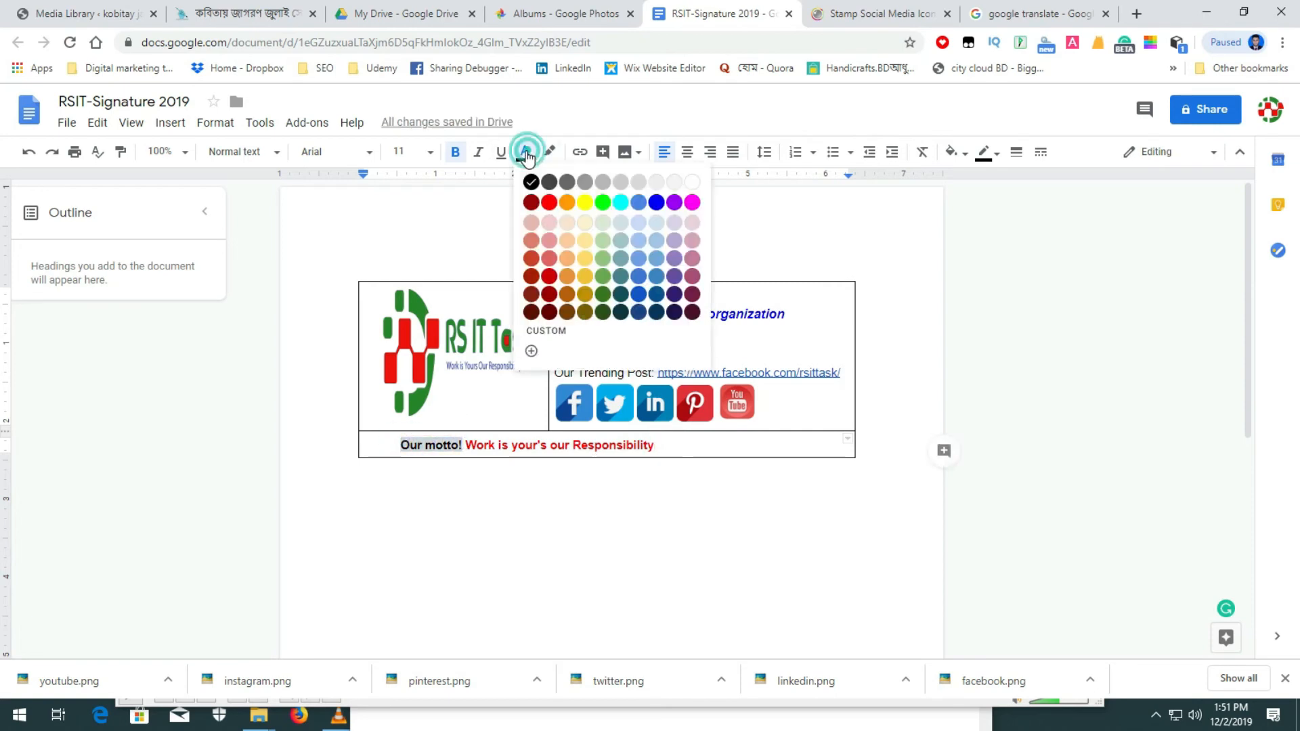
left_click(600, 281)
key("End")
Set the border width of the whole signature table to 0 pt.
left_click(352, 273)
key("ctrl+a")
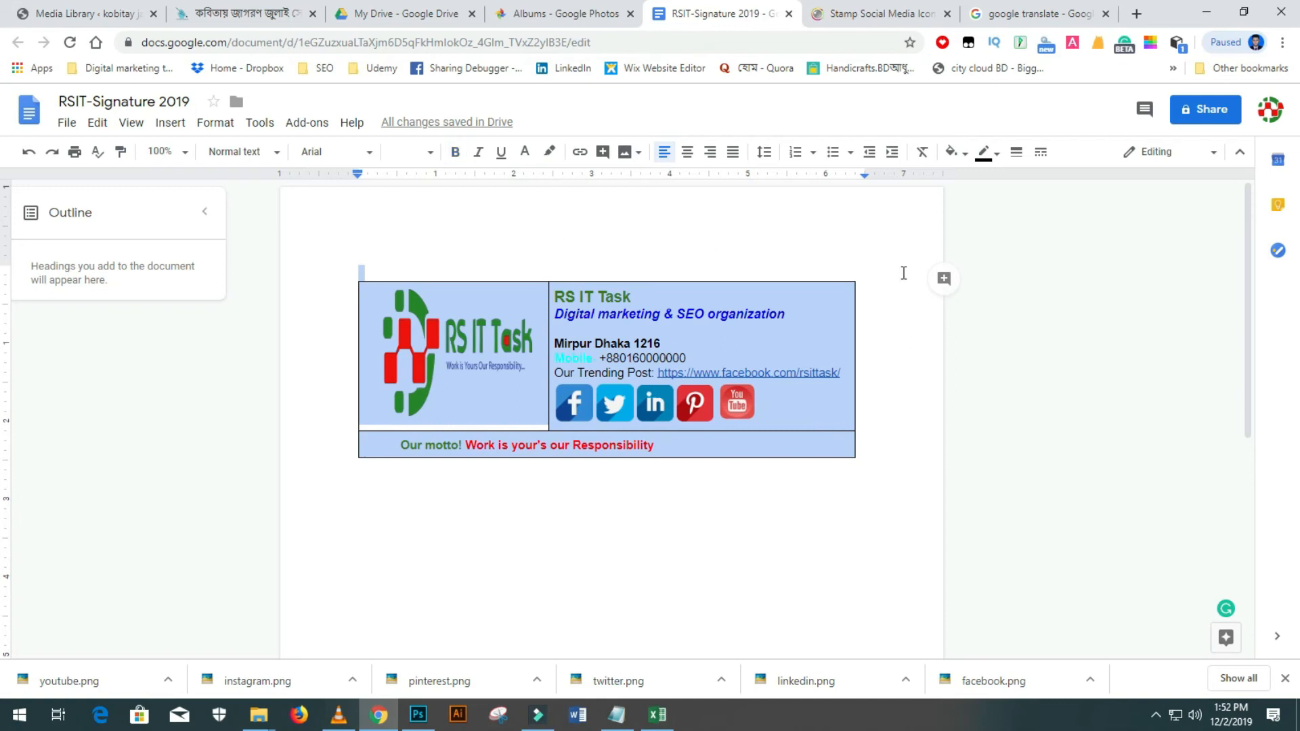
left_click(1015, 159)
left_click(1057, 180)
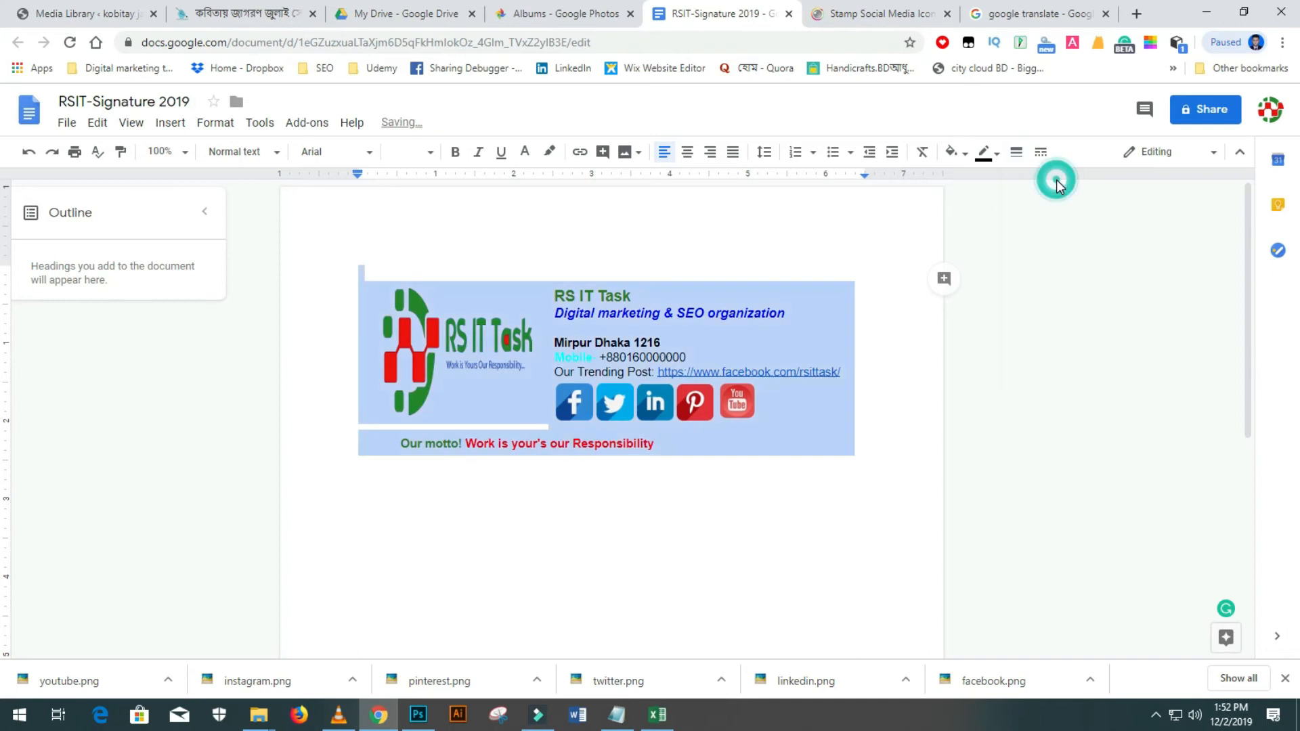
left_click(799, 482)
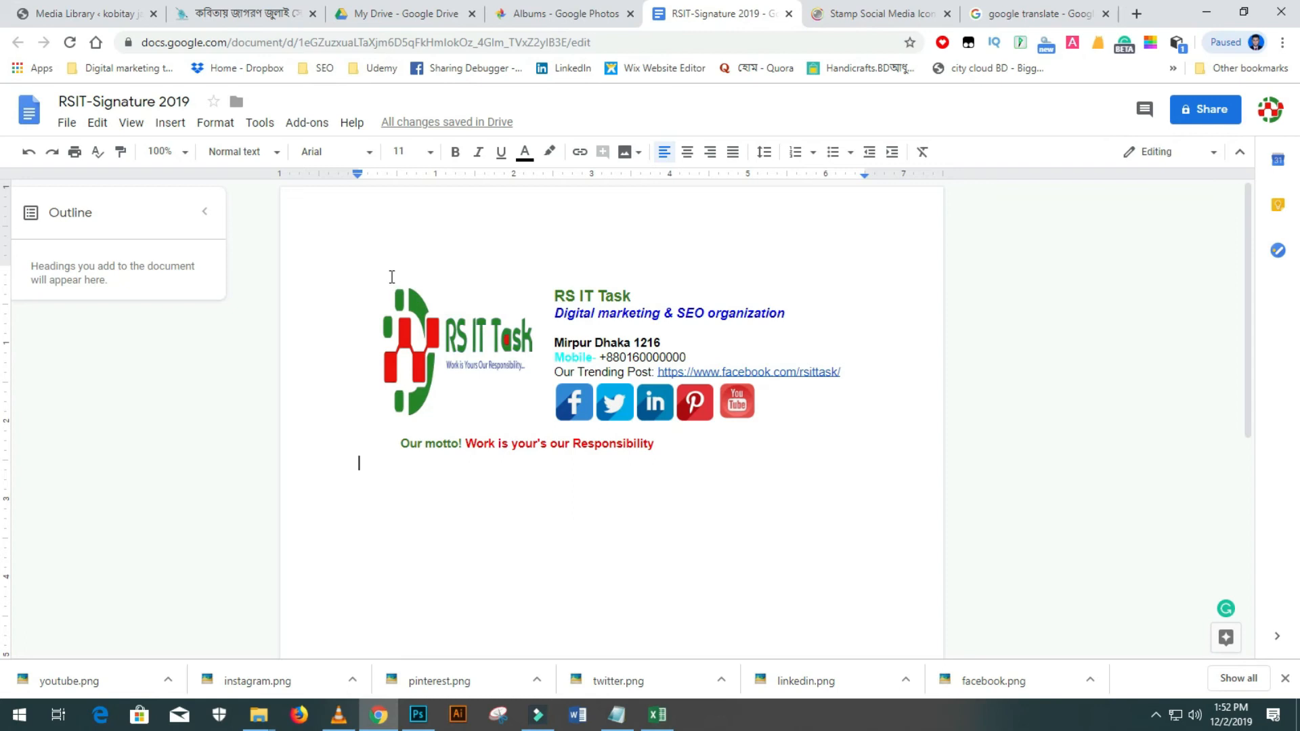
Set only the left border of the contact details cell to a width of 1.5 pt.
left_click(789, 327)
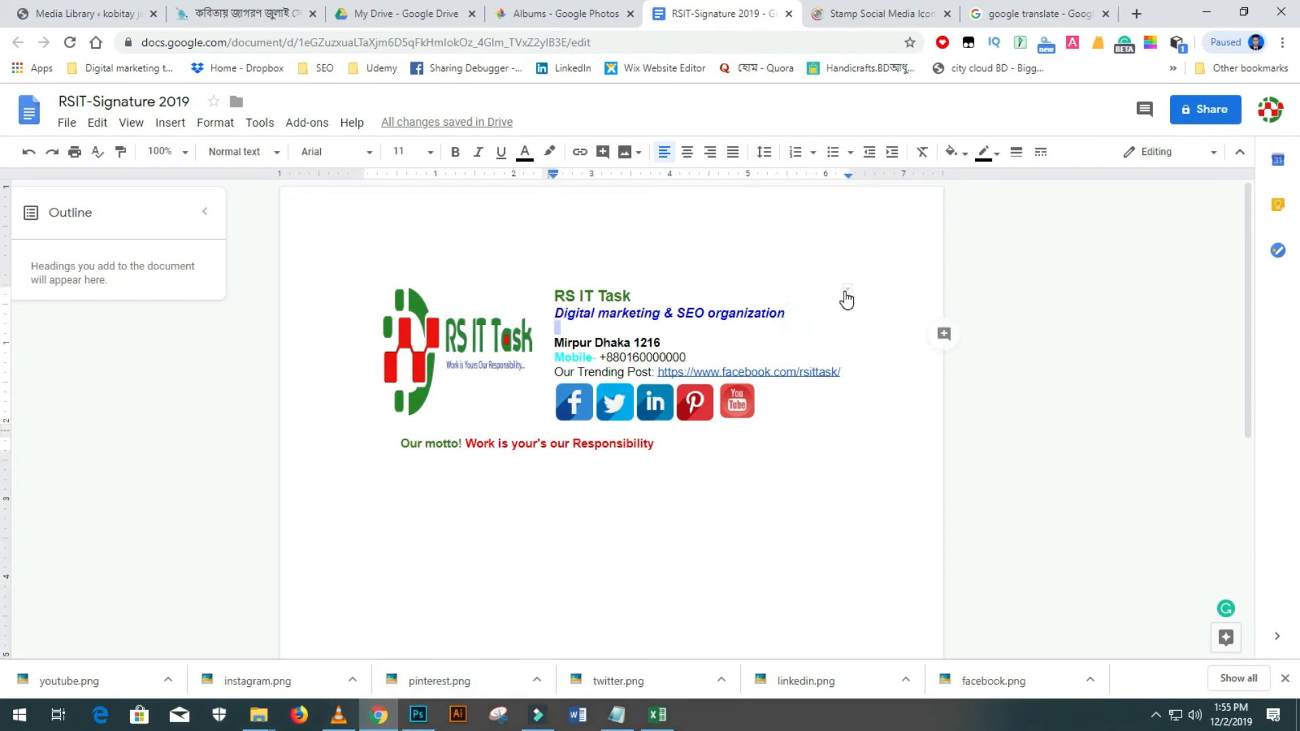
left_click(846, 291)
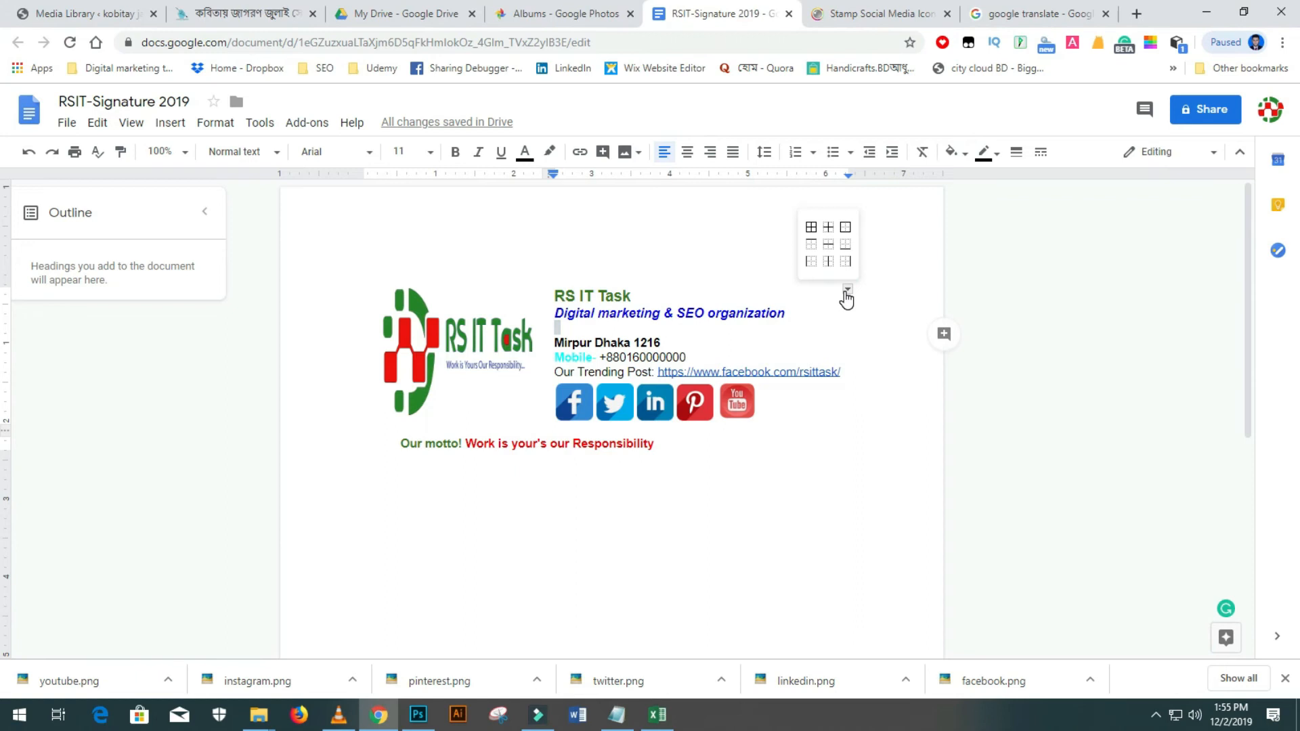
left_click(812, 262)
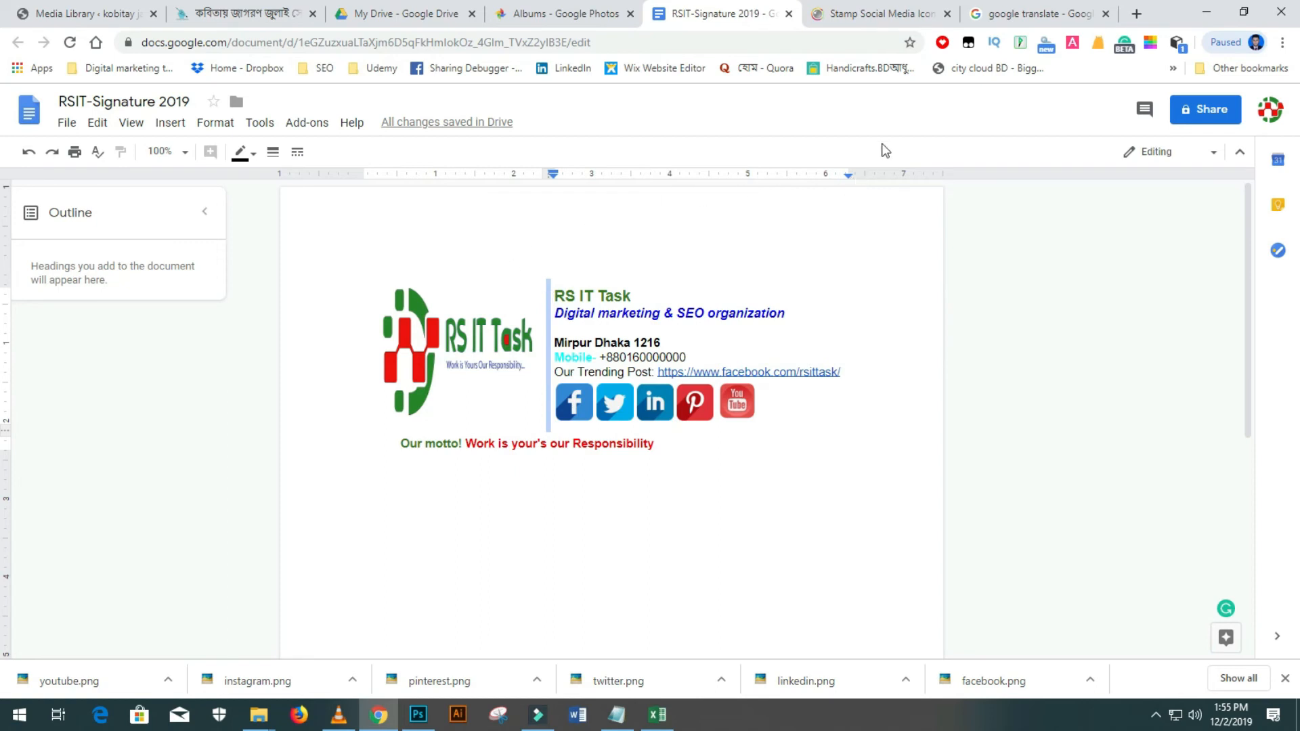
left_click(273, 154)
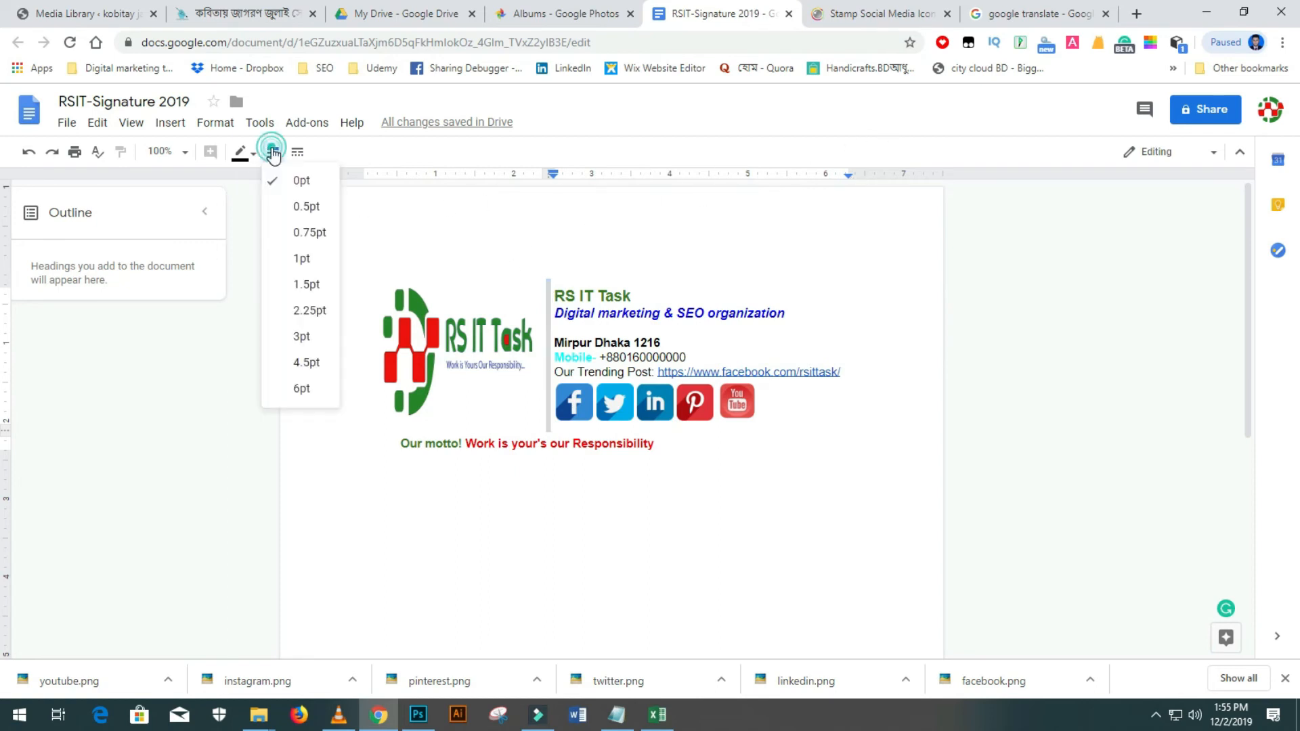
left_click(314, 284)
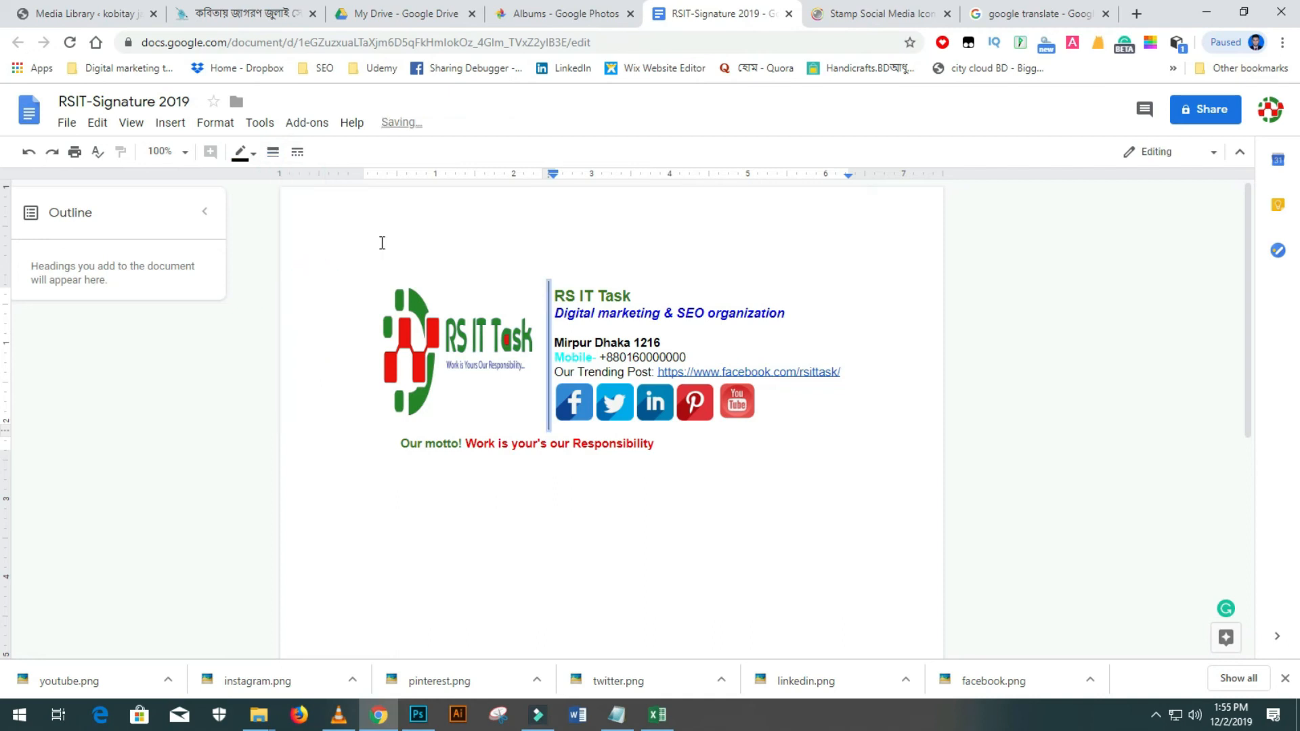
Colour the vertical divider between the logo and the contact details dark green.
left_click(240, 153)
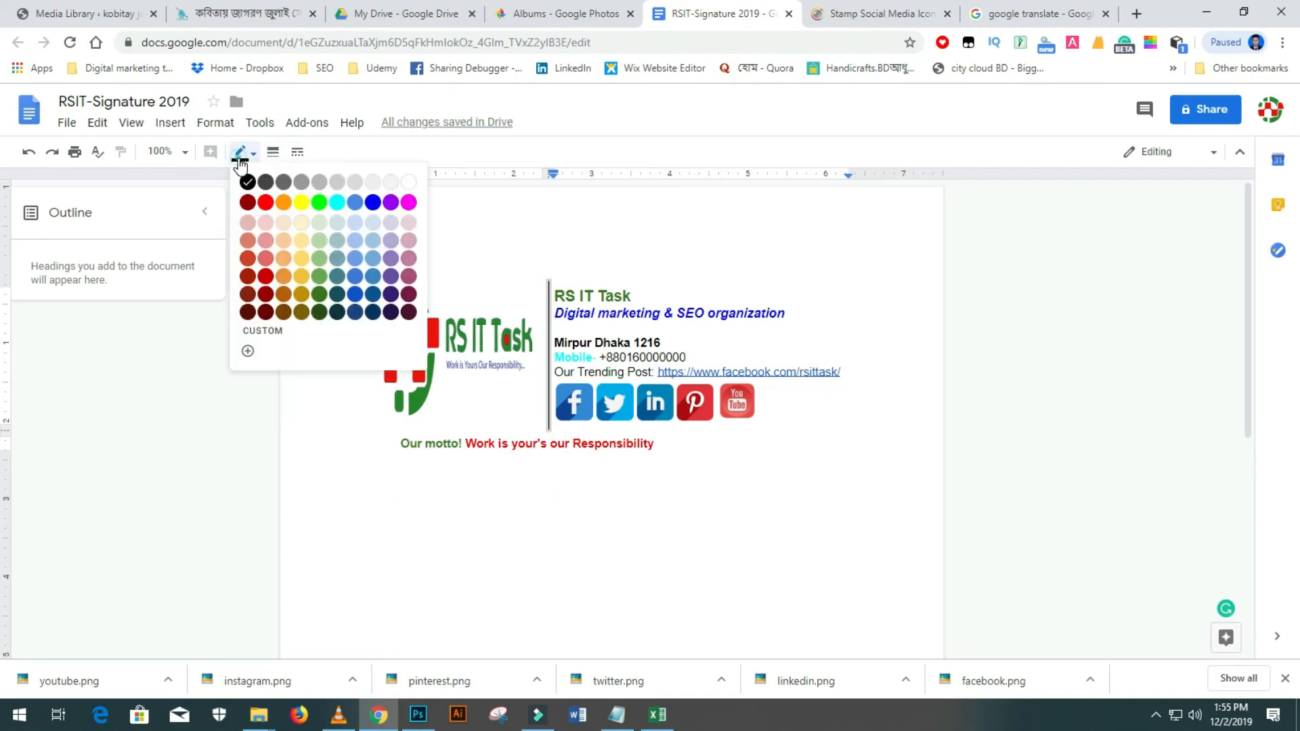
left_click(319, 294)
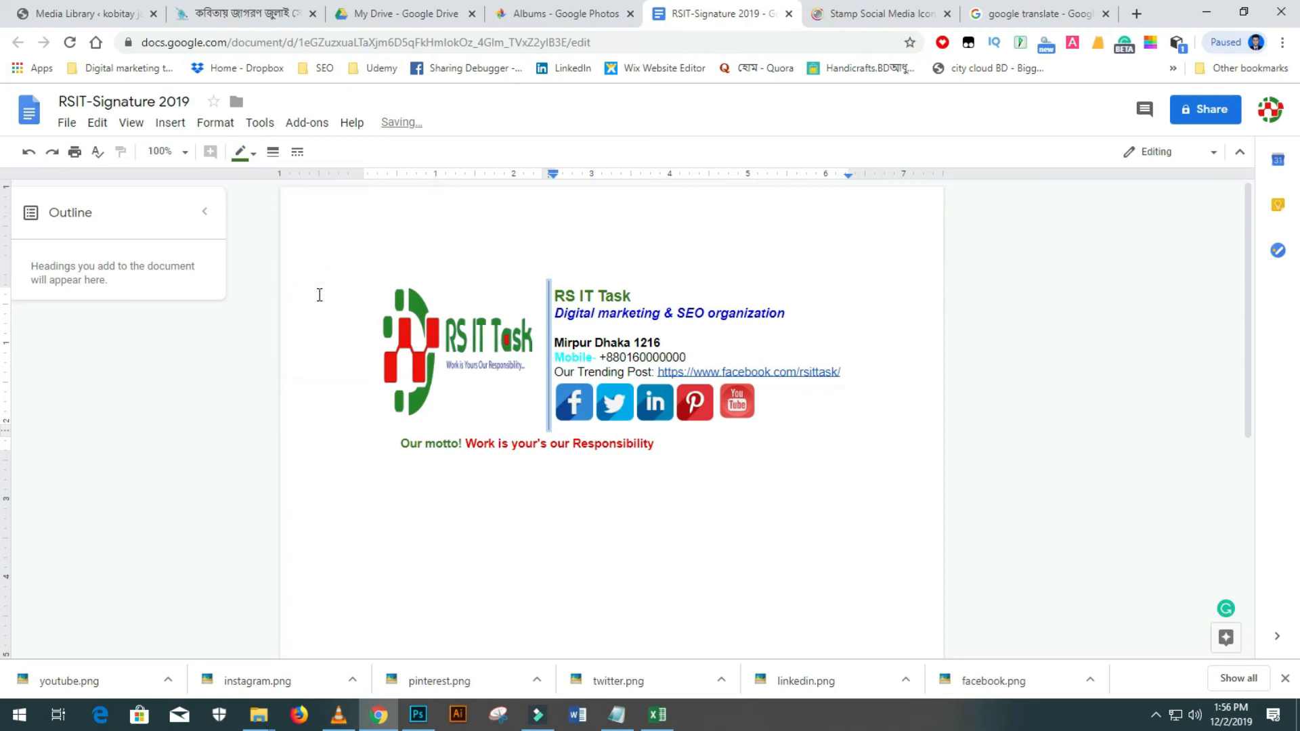
left_click(564, 509)
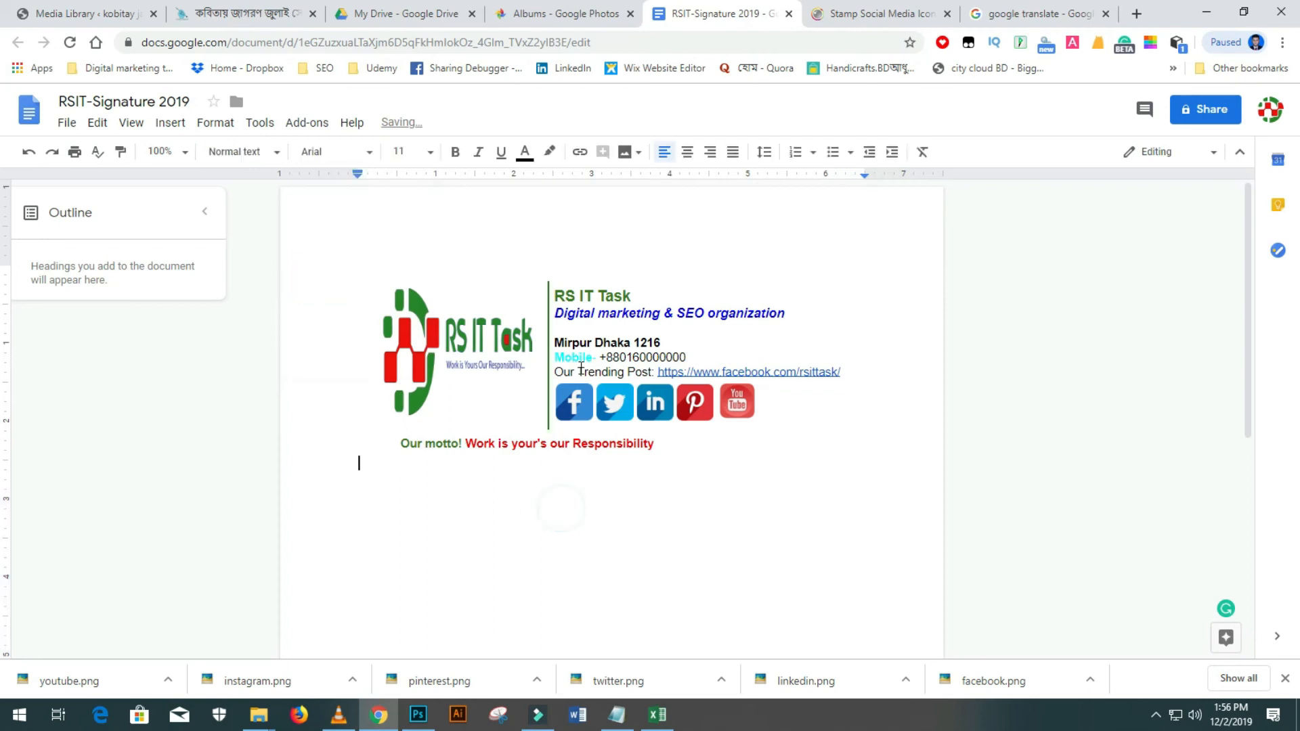
Indent all text and icons in the contact details cell slightly away from the vertical divider.
left_click(587, 292)
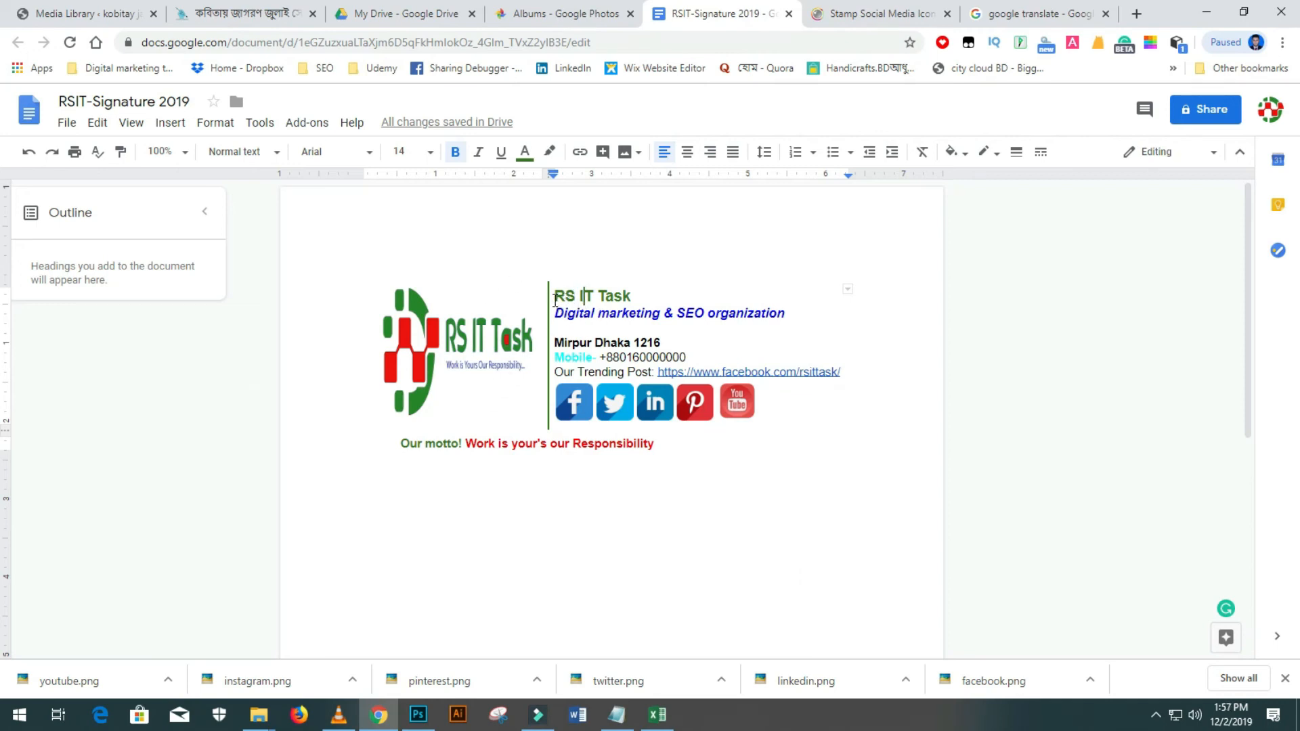
left_click_drag(555, 298, 837, 425)
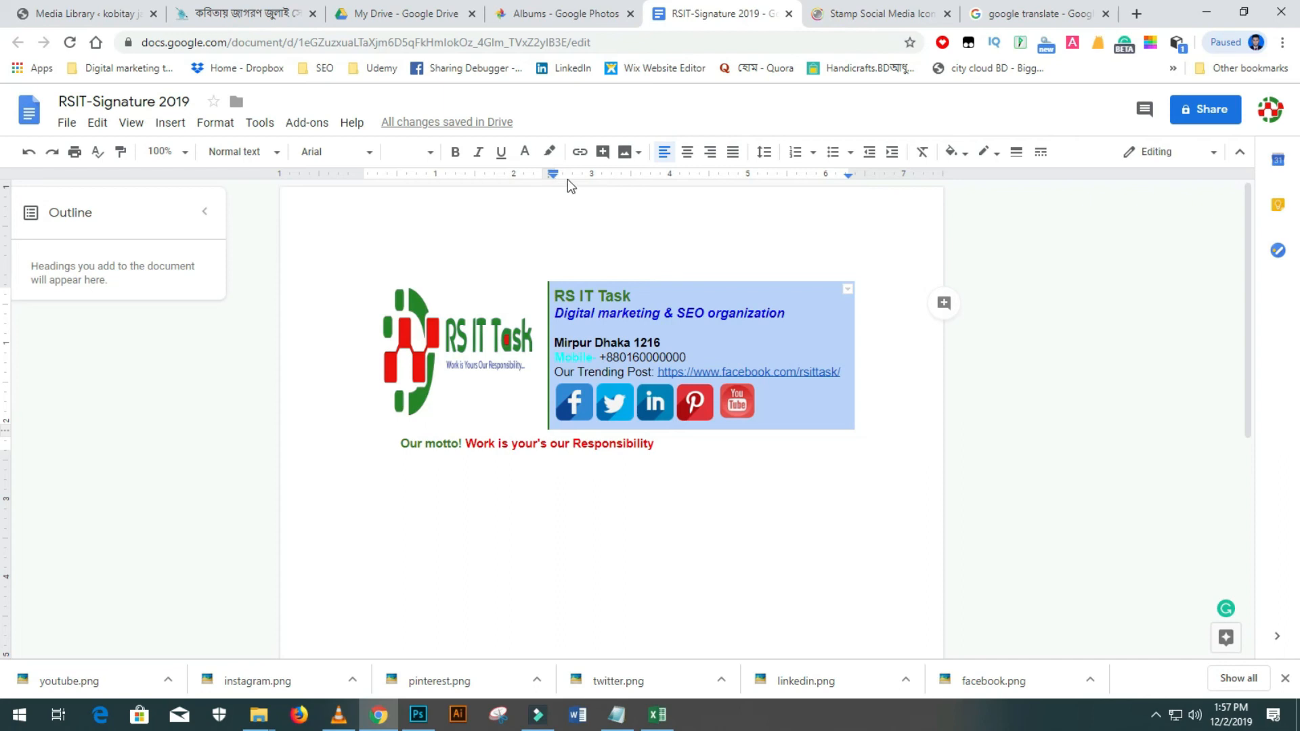
left_click_drag(553, 174, 556, 175)
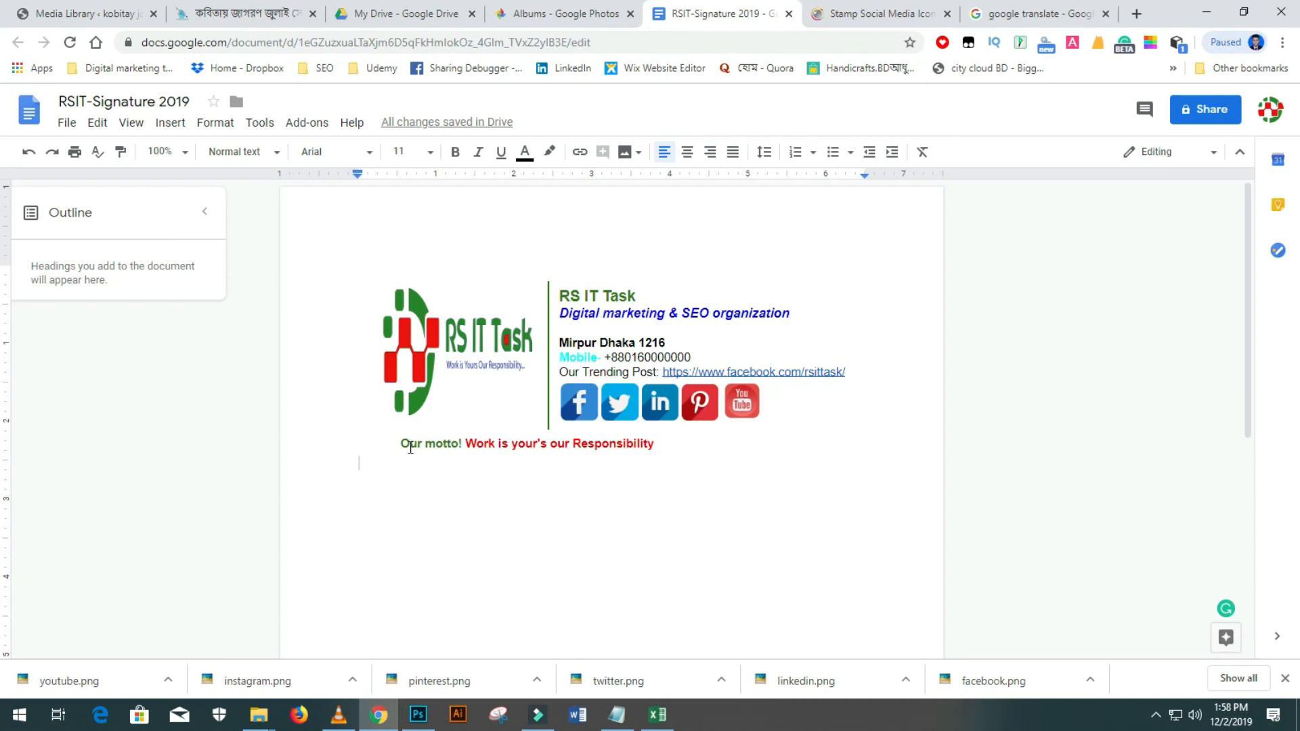
Select the entire finished signature table in the document and copy it.
left_click_drag(383, 265, 943, 277)
right_click(766, 344)
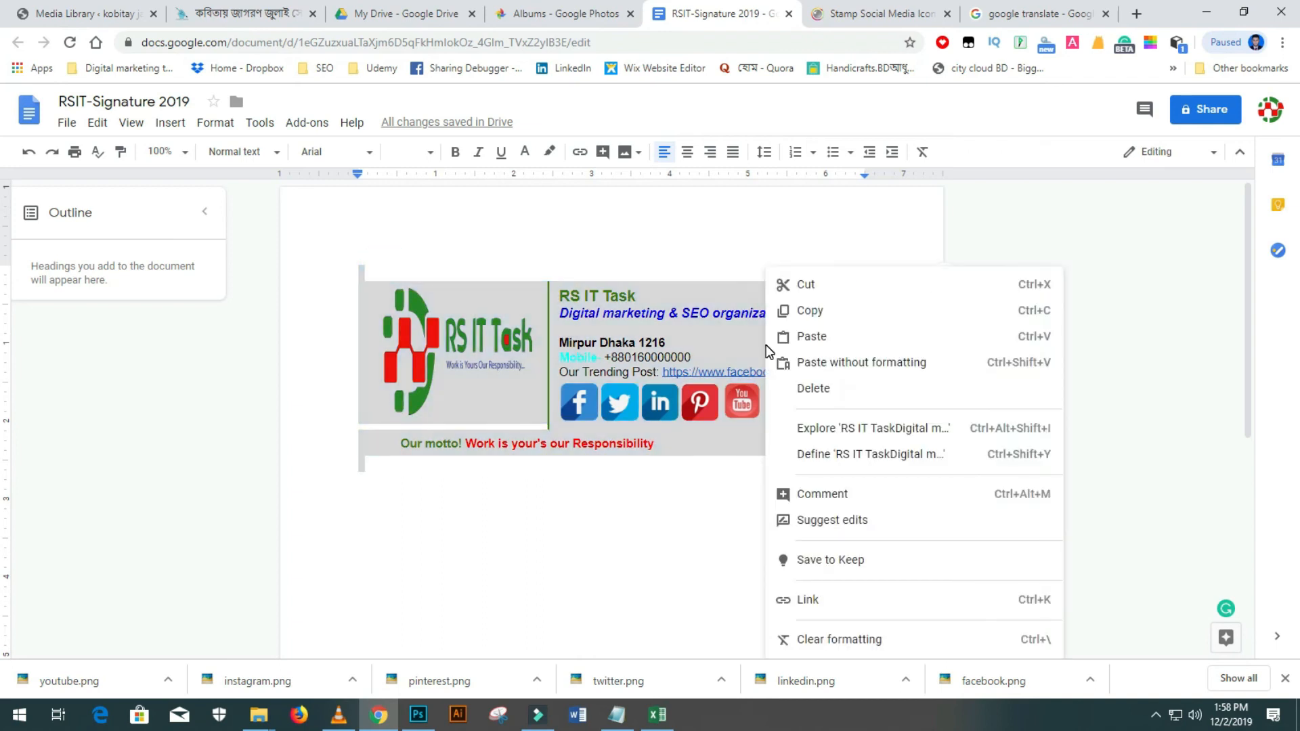
left_click(819, 317)
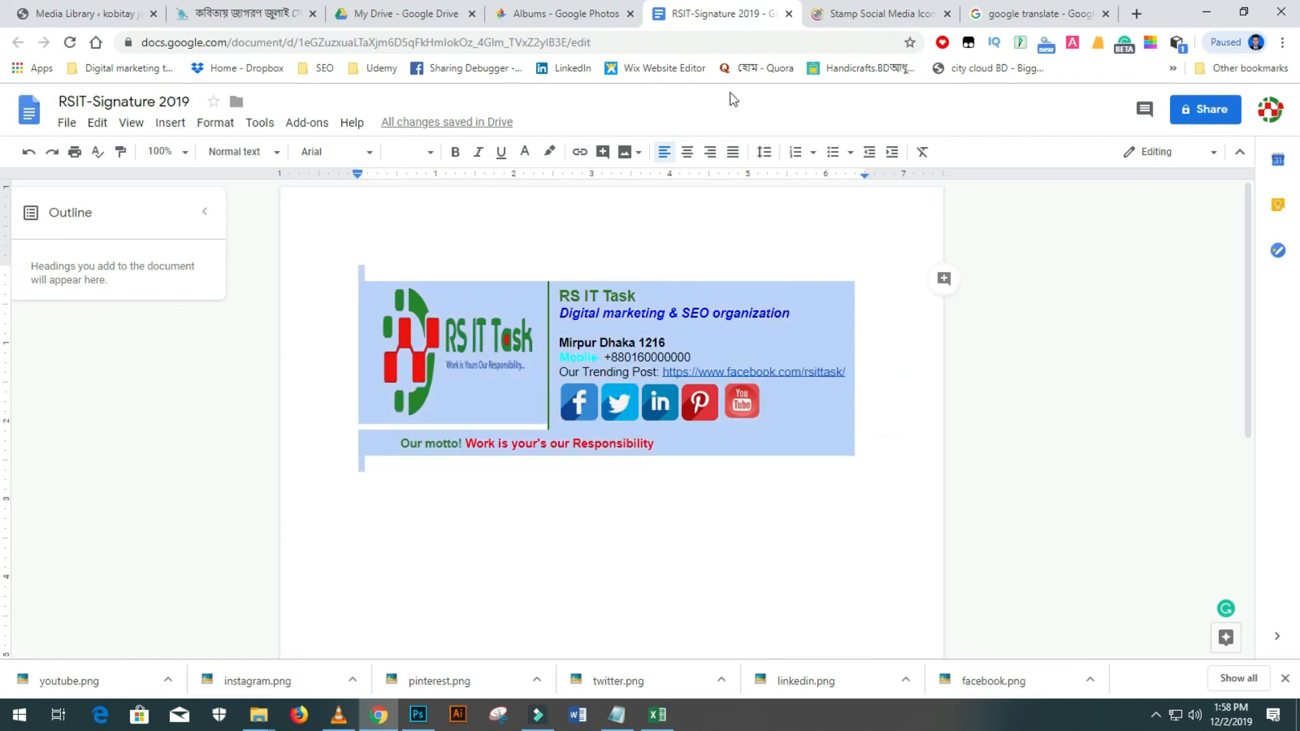
Switch to Gmail in a new browser tab and open its general settings.
left_click(1136, 13)
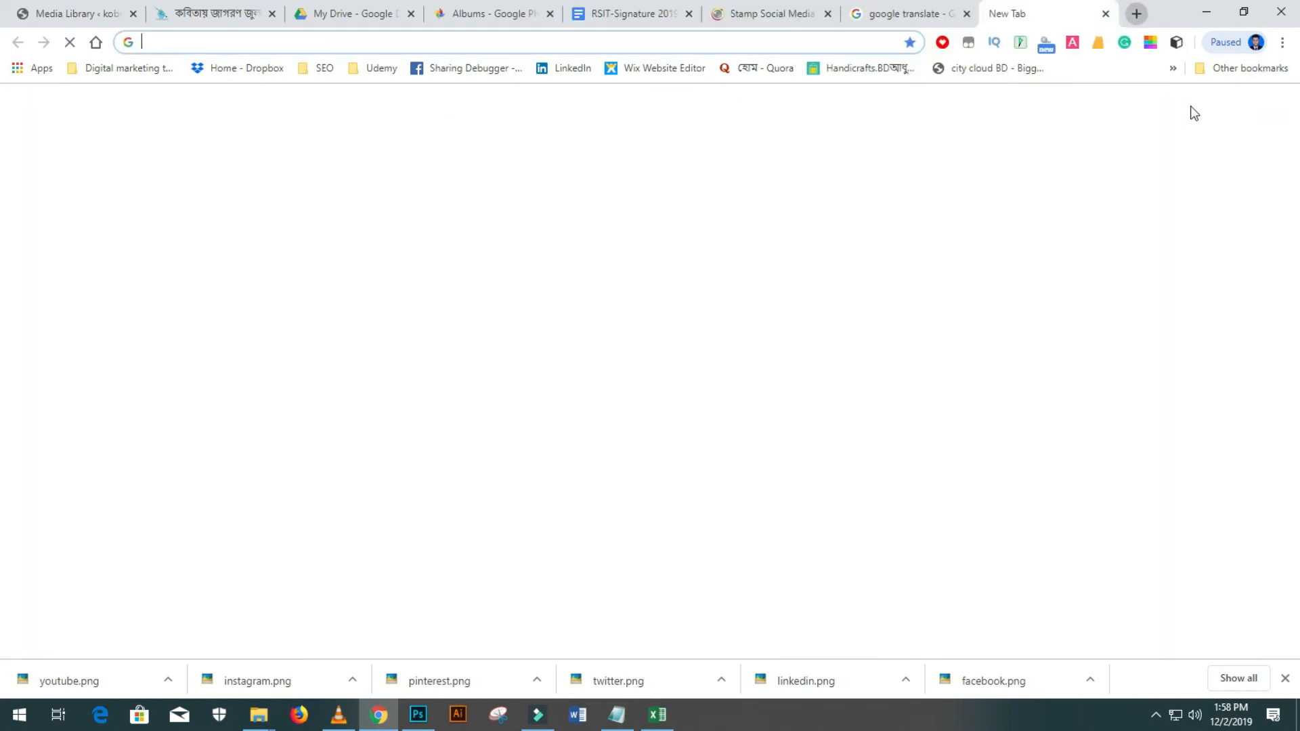
left_click(1150, 107)
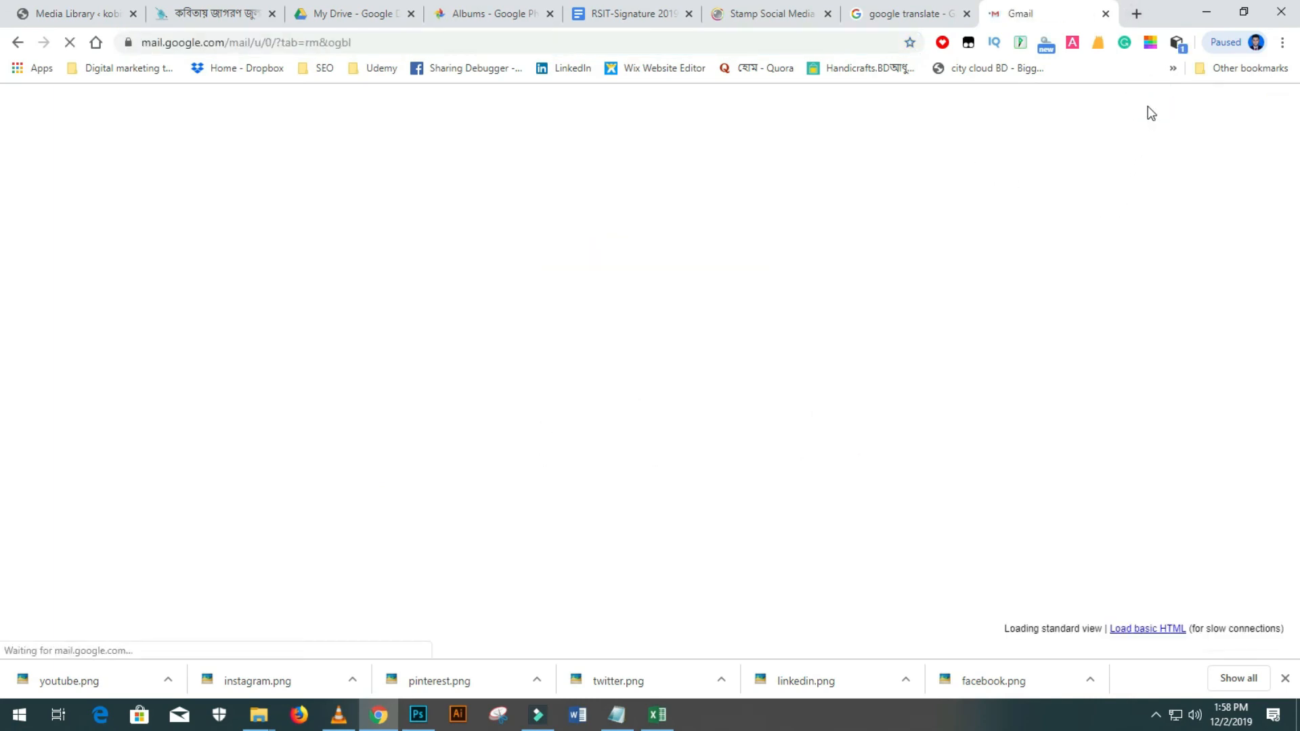
left_click(967, 14)
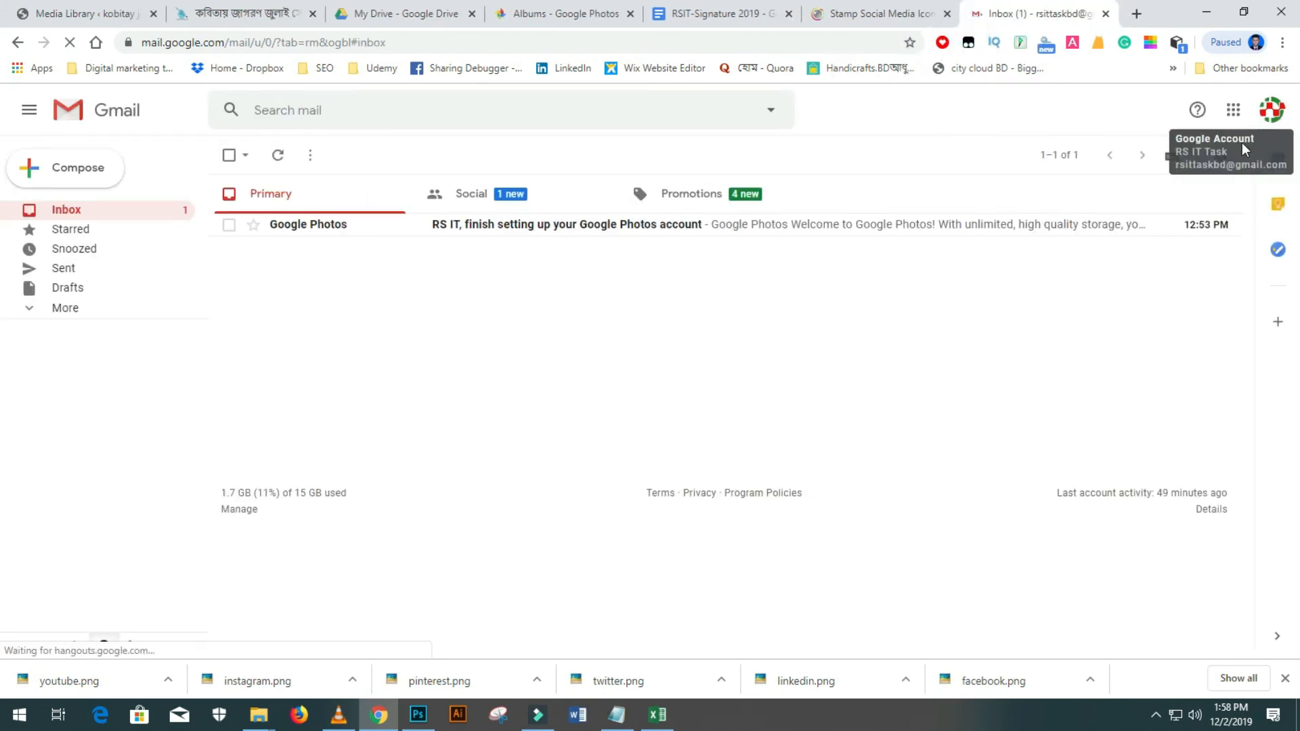
left_click(1219, 158)
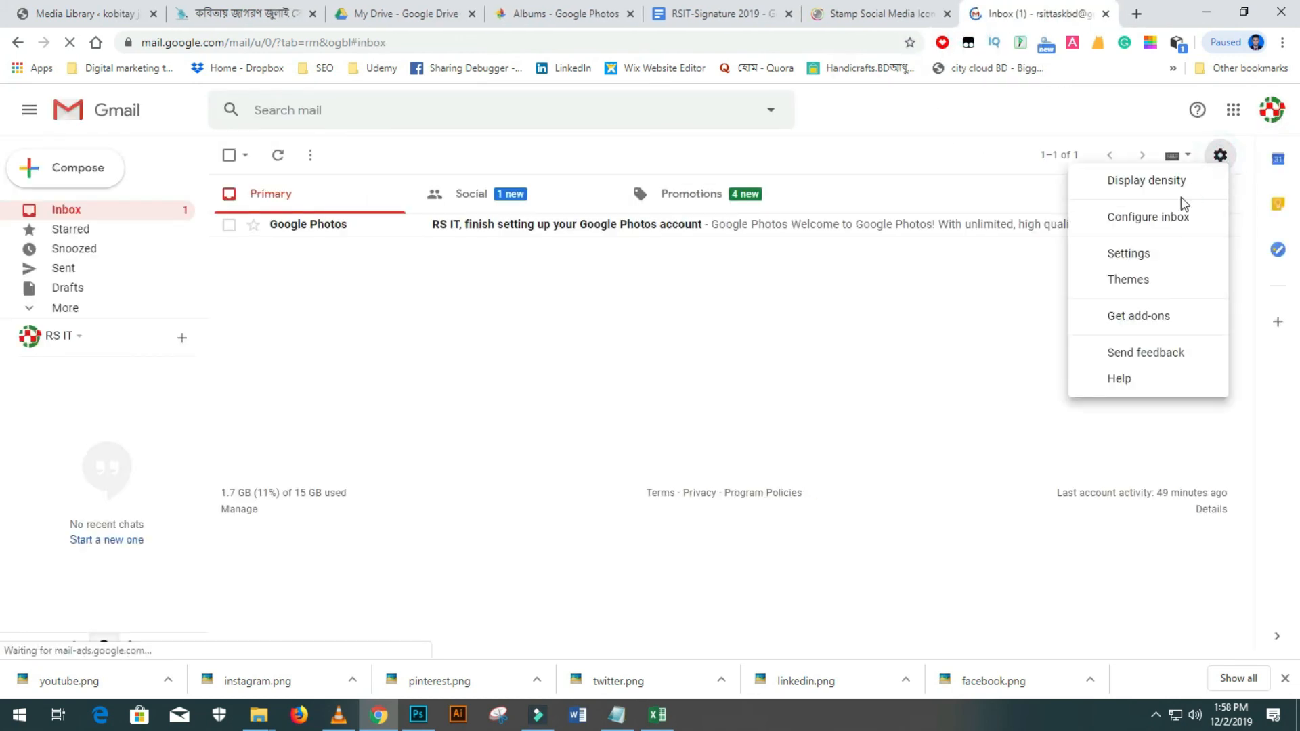
left_click(1129, 254)
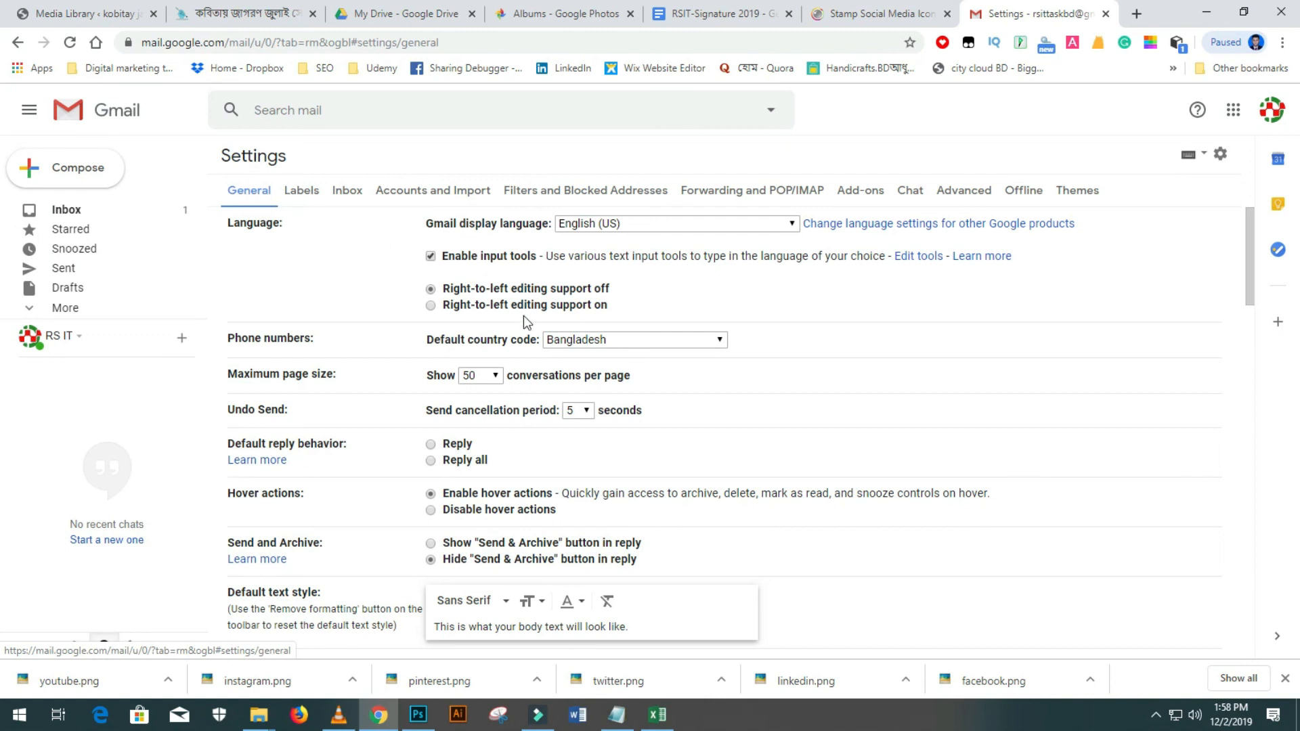
Enable the custom signature option in the general settings and paste the copied signature into its editor.
scroll(530, 335, "down", 10)
scroll(530, 335, "down", 10)
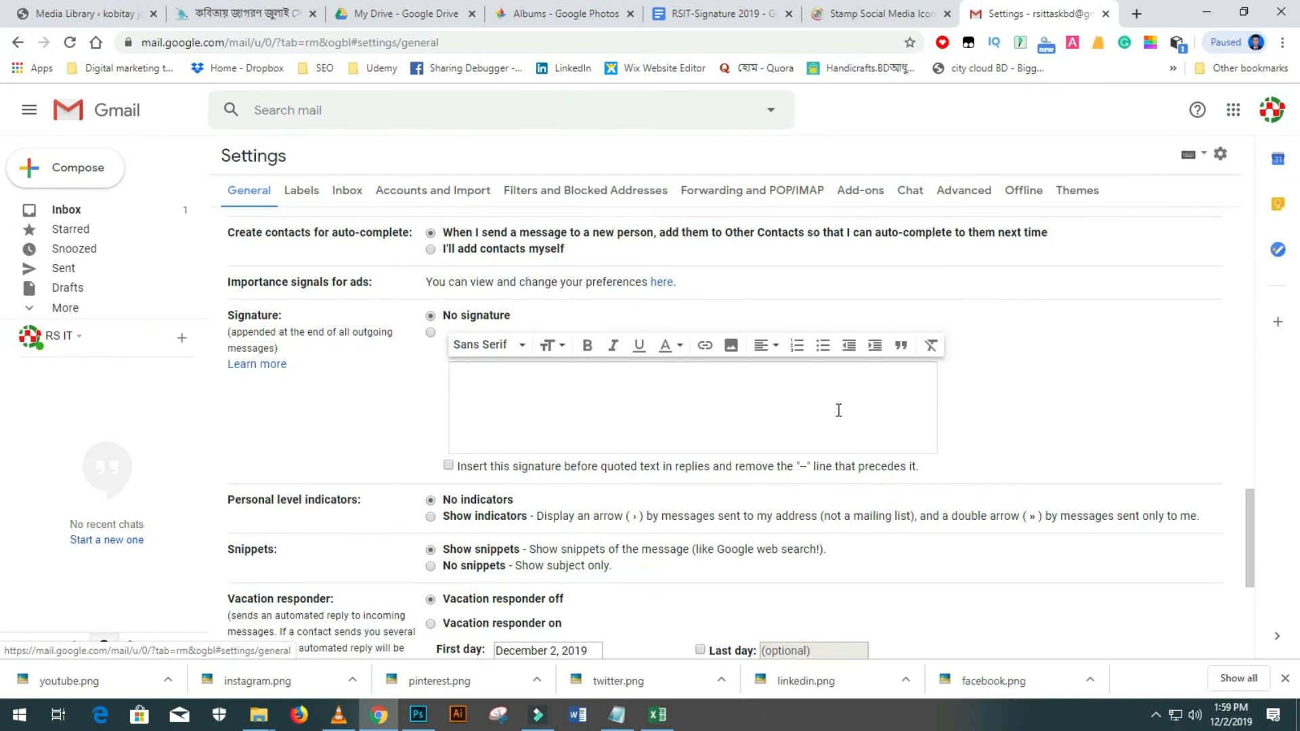
left_click(431, 333)
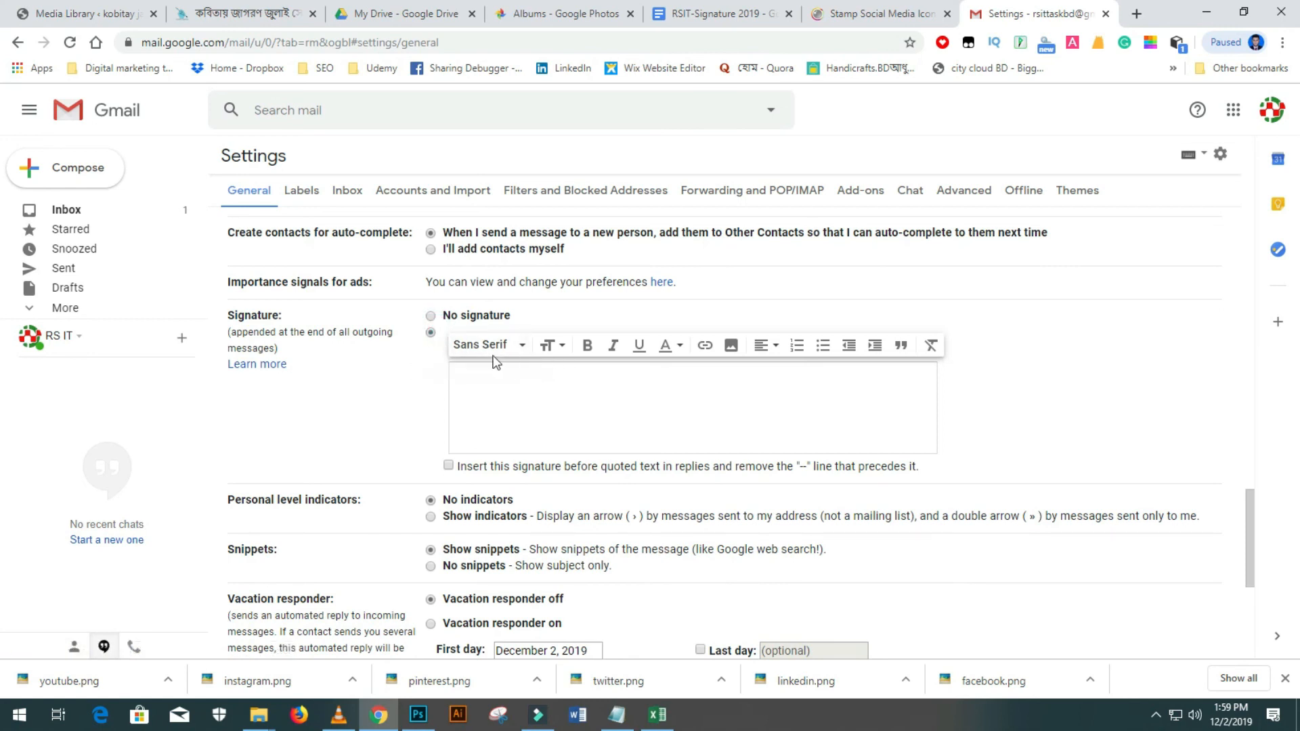
left_click(474, 380)
key("ctrl+v")
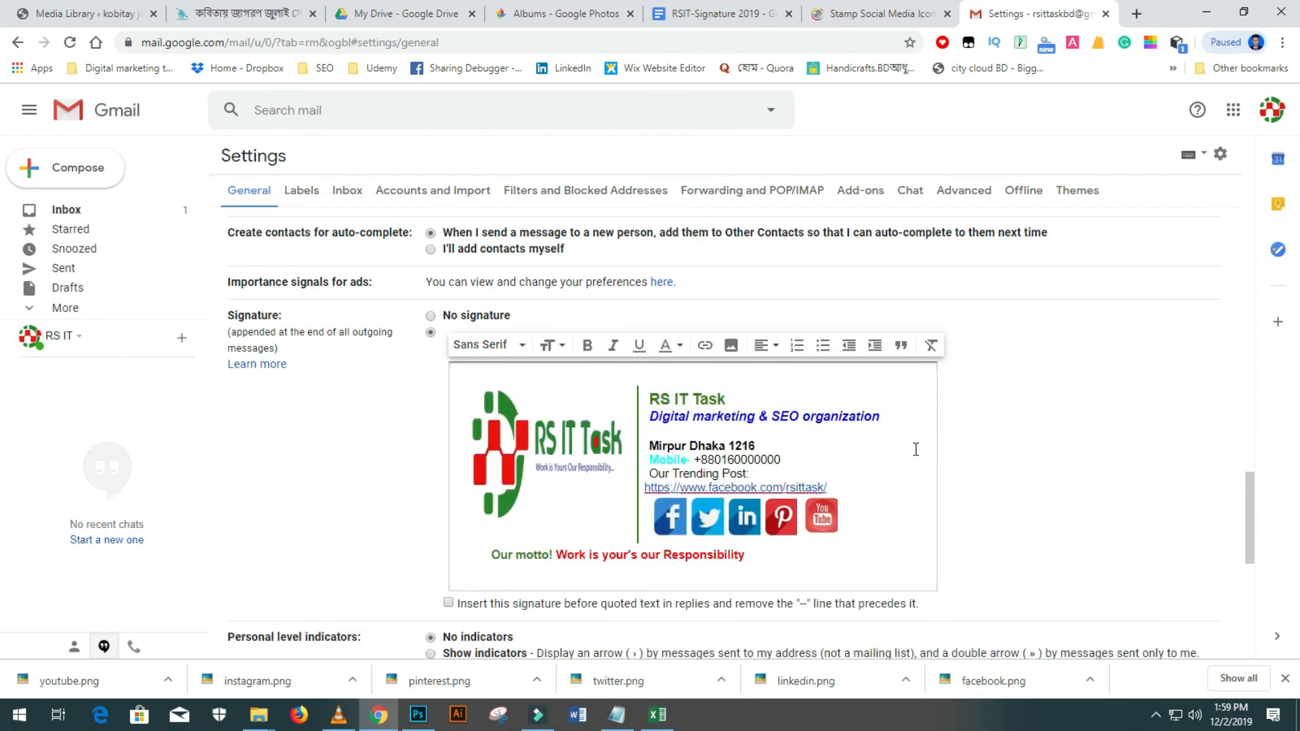
Save the changed Gmail settings with the new signature.
scroll(921, 474, "down", 1)
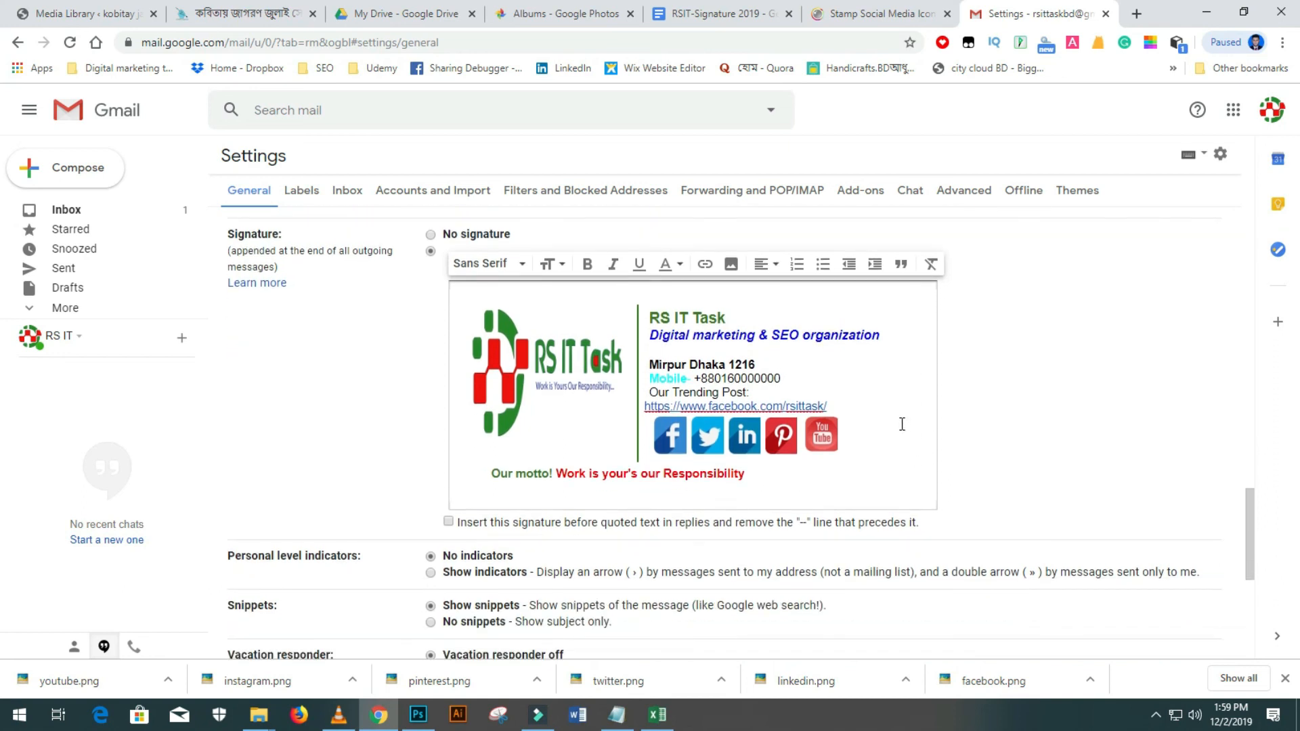
scroll(902, 424, "down", 5)
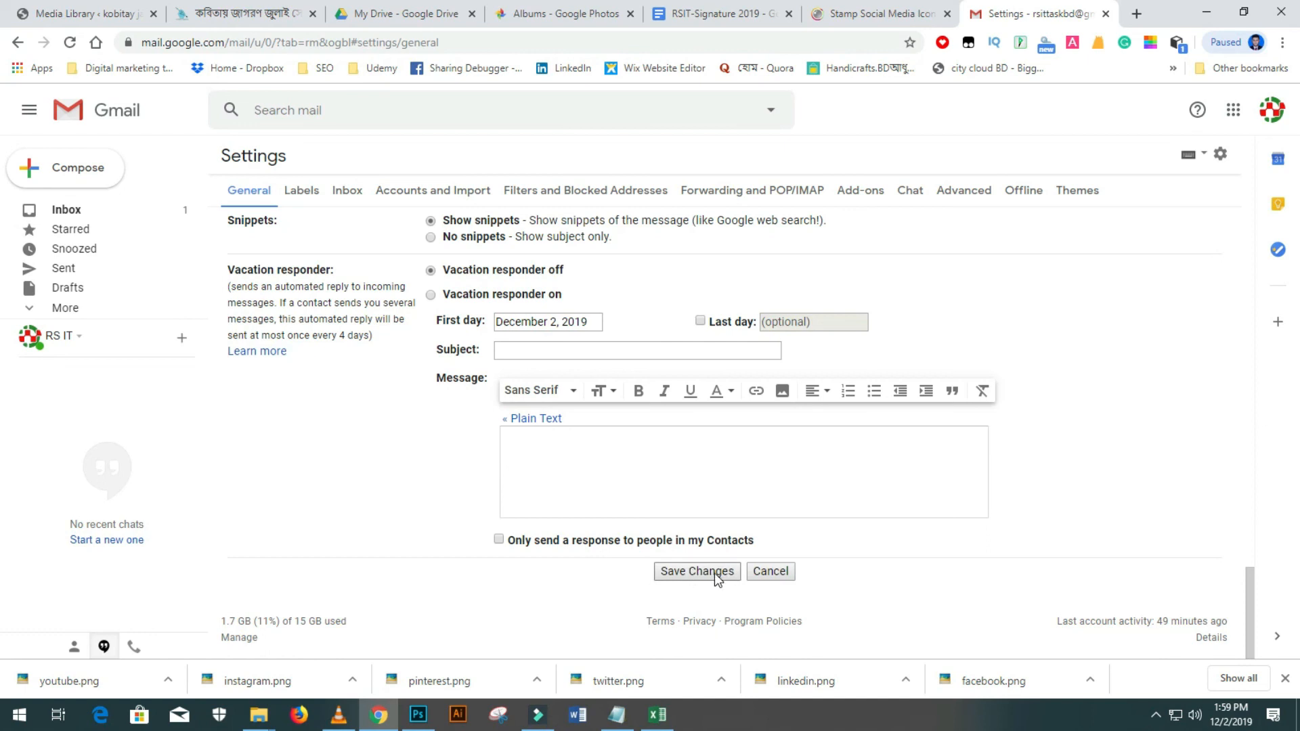
left_click(714, 573)
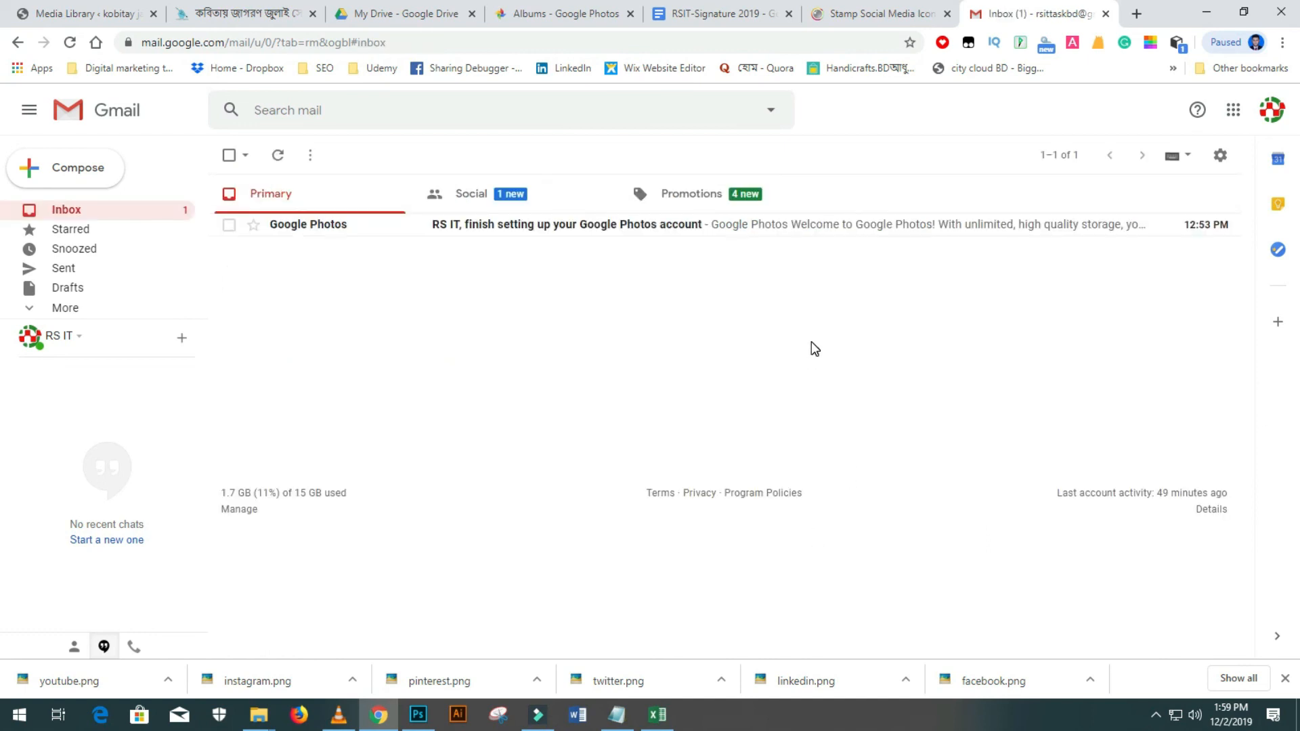
Start composing a new email message.
left_click(73, 172)
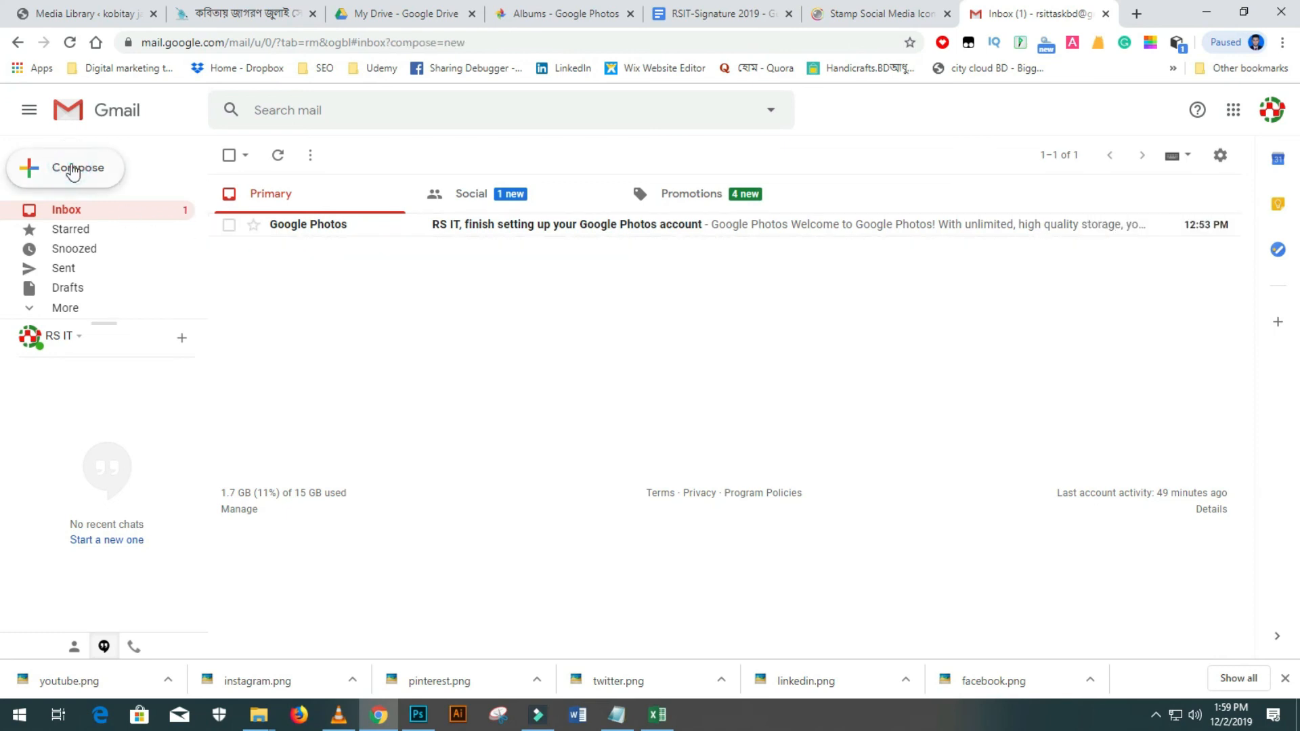